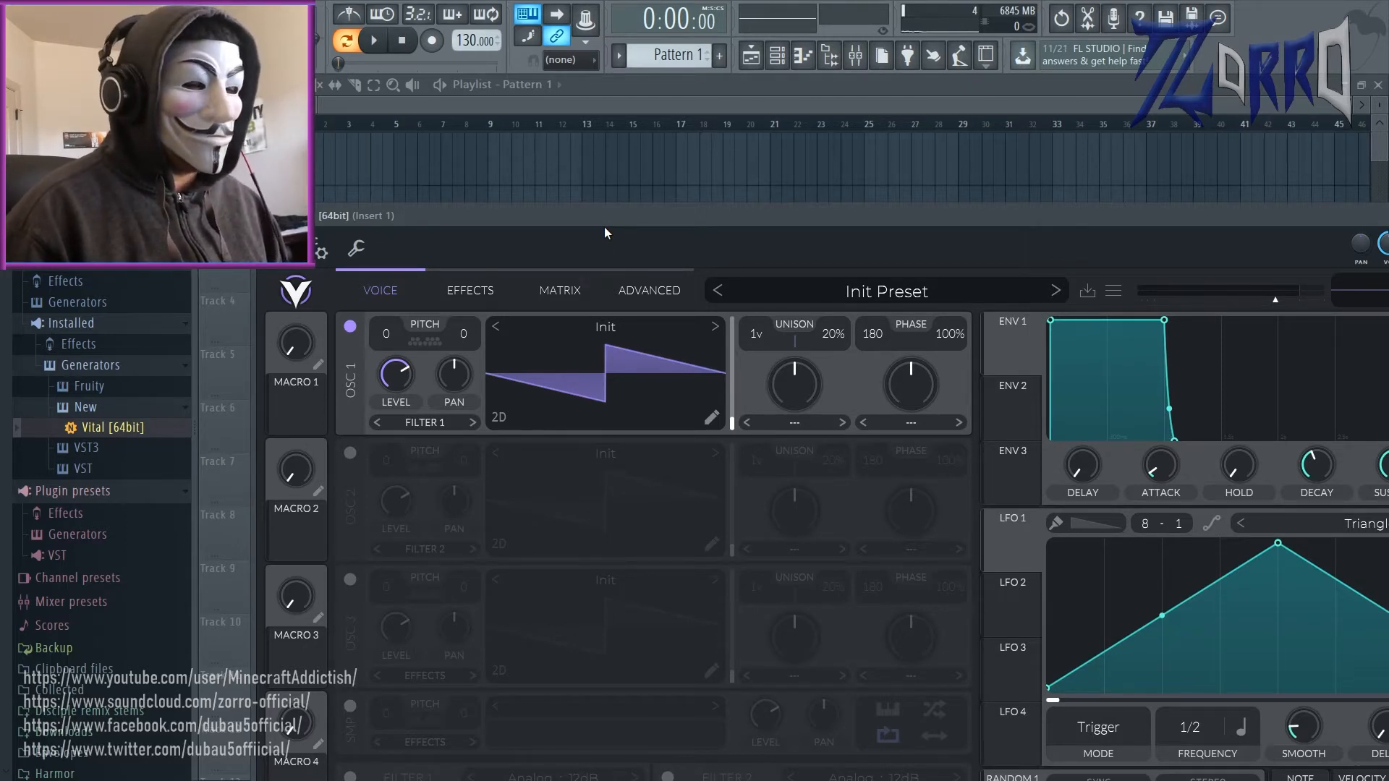
Step: Lower oscillator 1's level slightly and reset its pan to centre
{"action": "left_click_drag", "start_coordinate": [605, 220], "coordinate": [573, 157]}
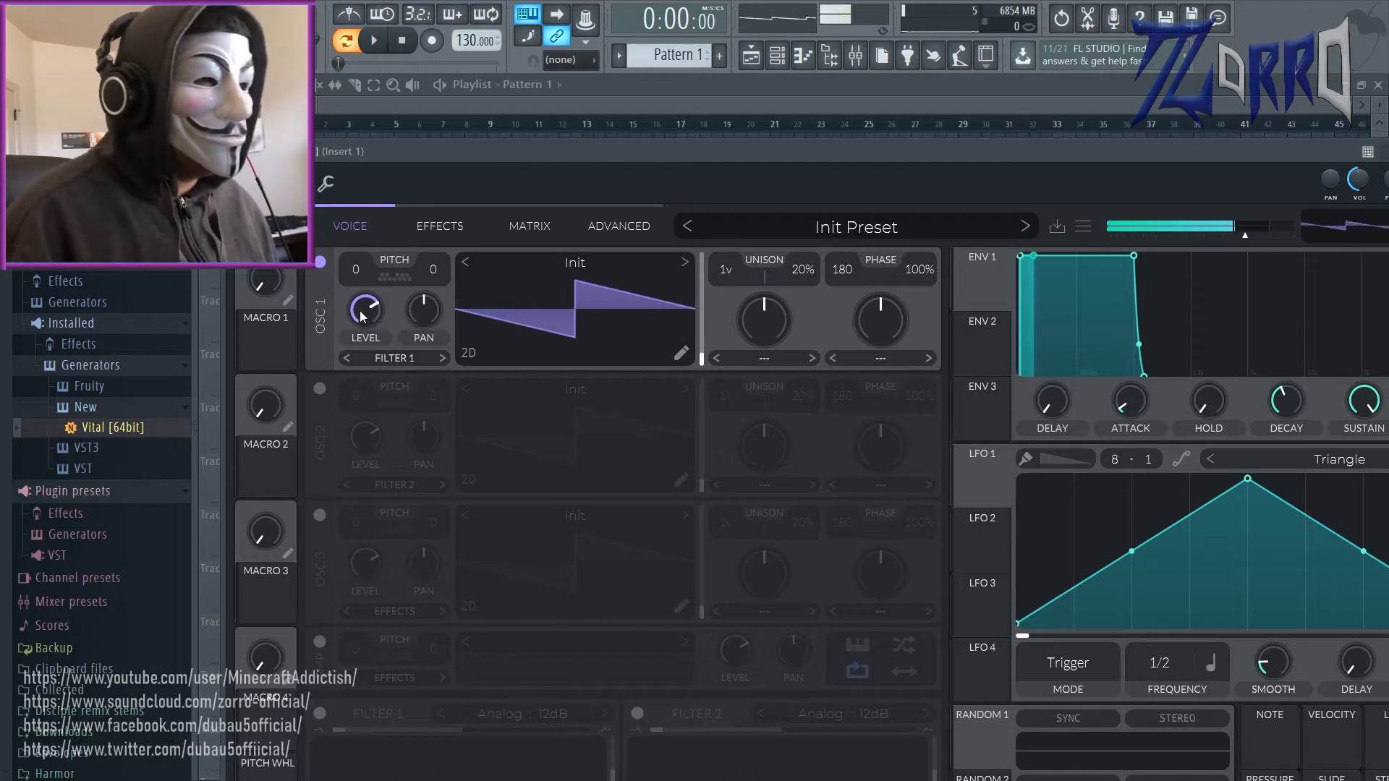
{"action": "left_click_drag", "start_coordinate": [359, 311], "coordinate": [380, 471]}
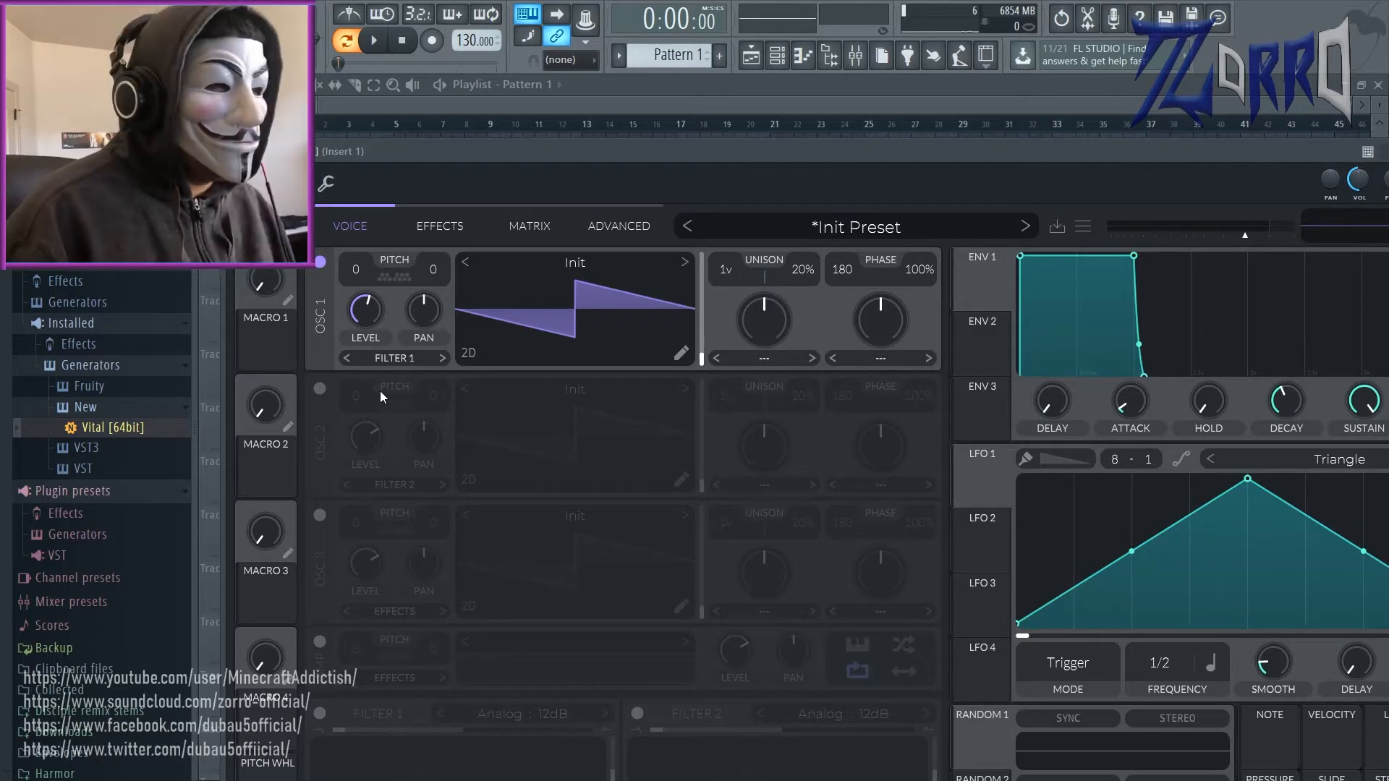
{"action": "left_click_drag", "start_coordinate": [385, 294], "coordinate": [428, 307]}
{"action": "double_click", "coordinate": [428, 306]}
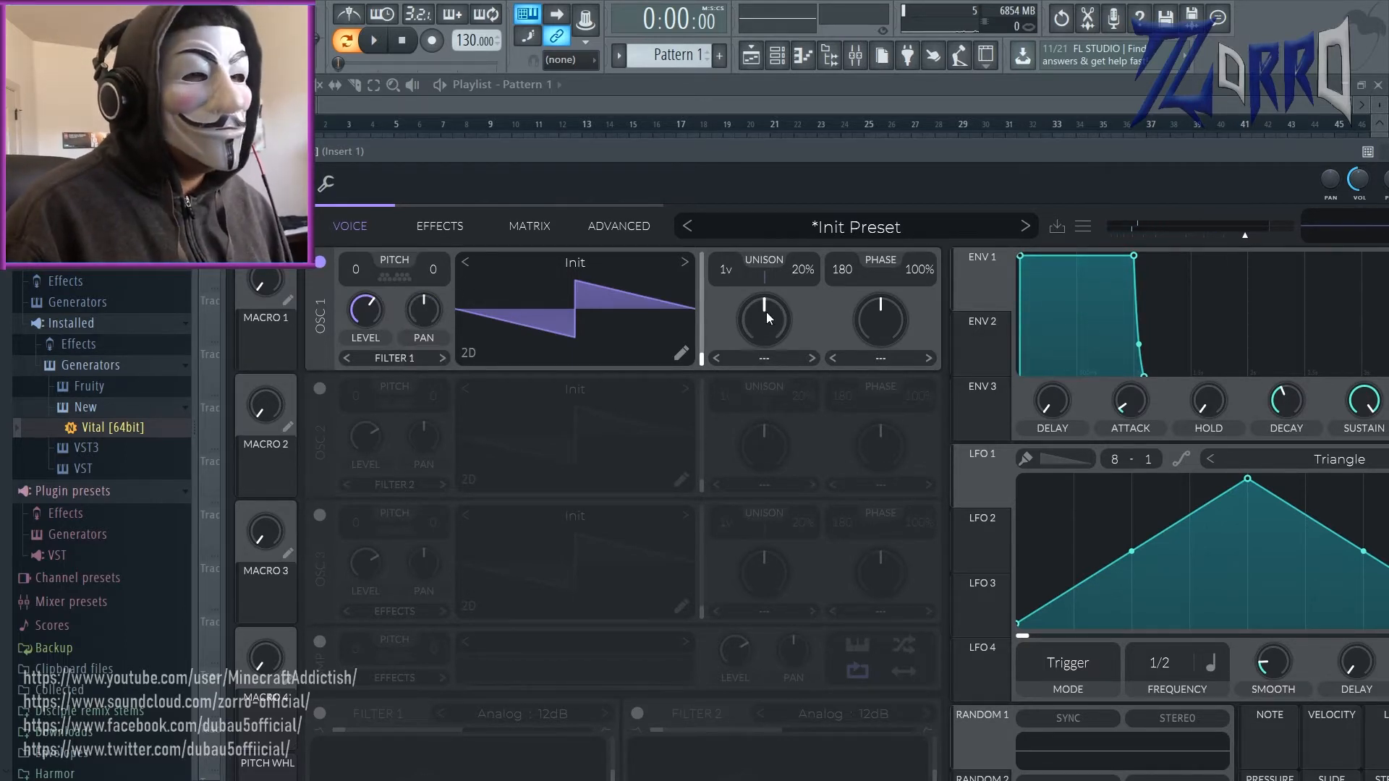
{"action": "mouse_move", "coordinate": [779, 294]}
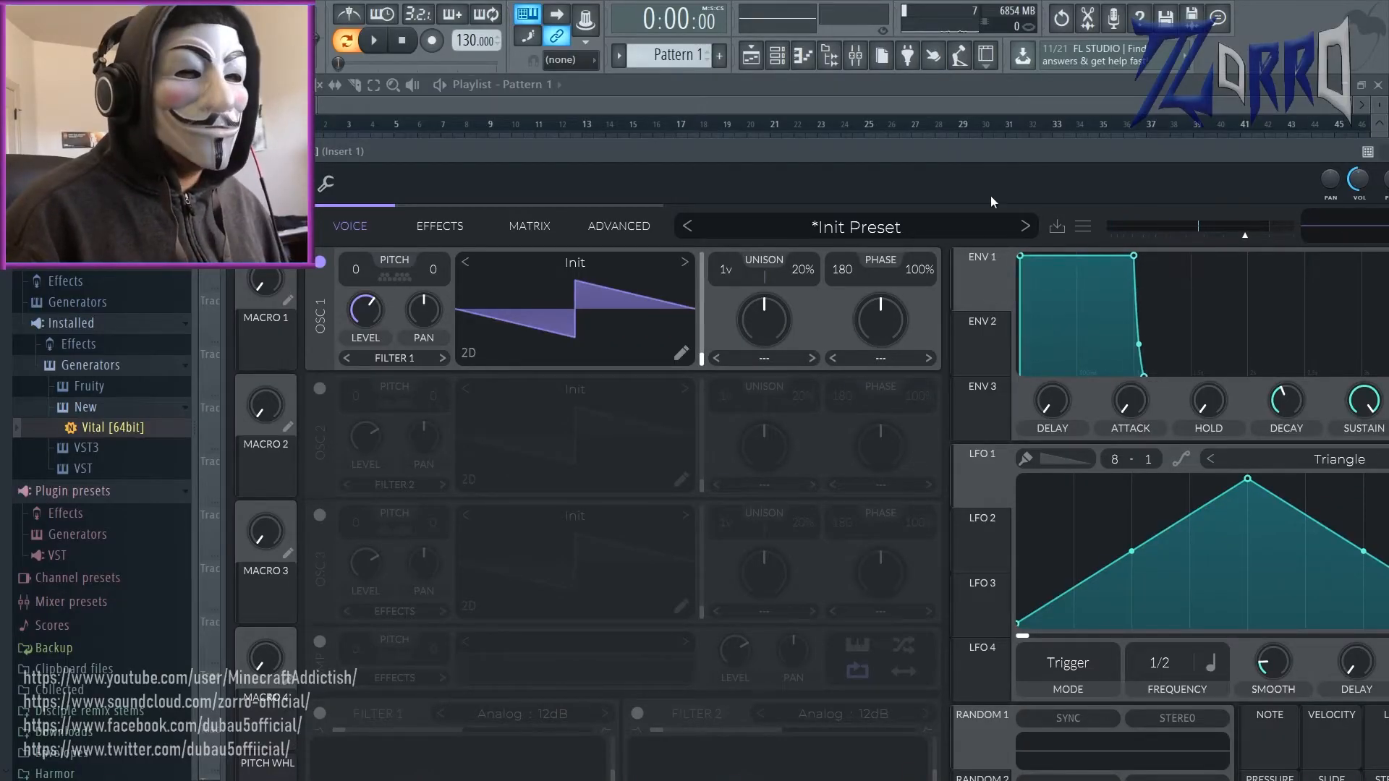
{"action": "left_click_drag", "start_coordinate": [995, 148], "coordinate": [809, 95]}
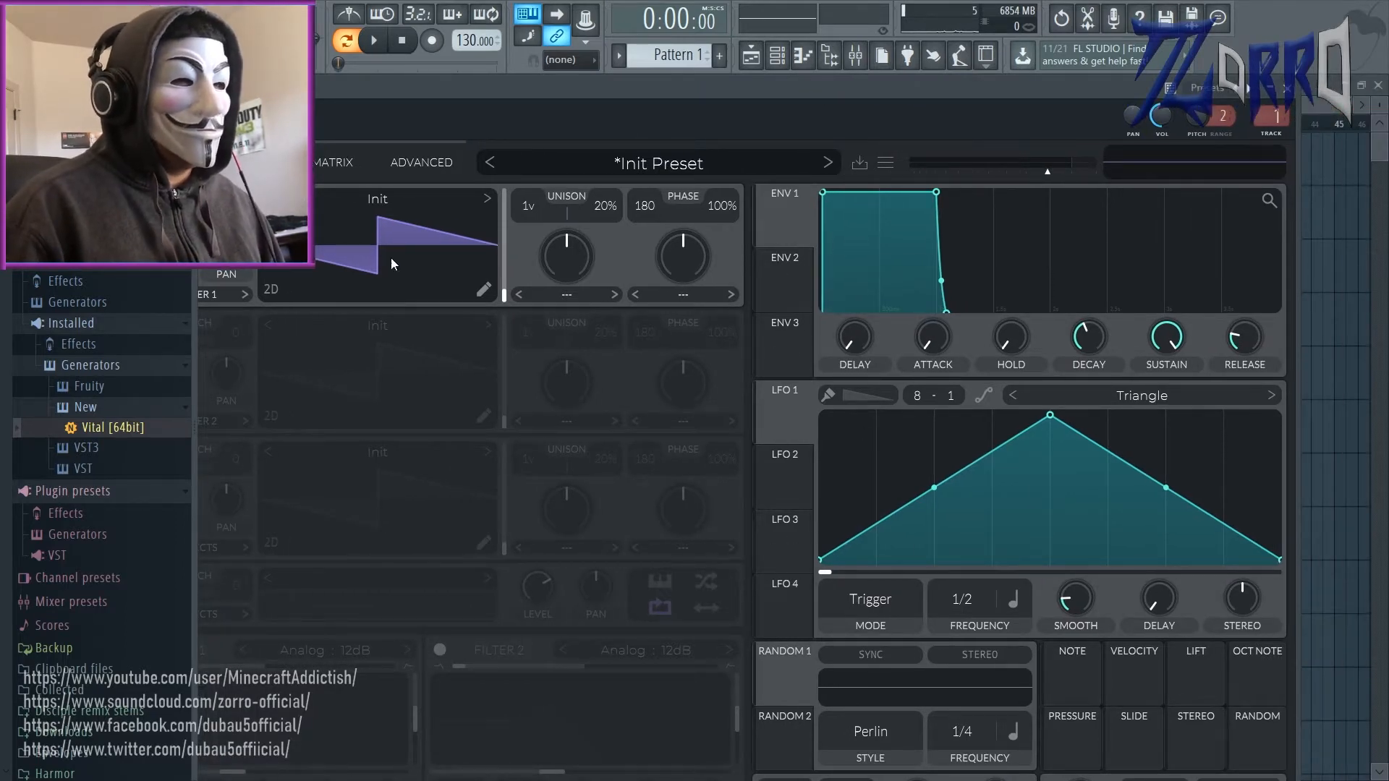
{"action": "left_click_drag", "start_coordinate": [461, 85], "coordinate": [581, 116]}
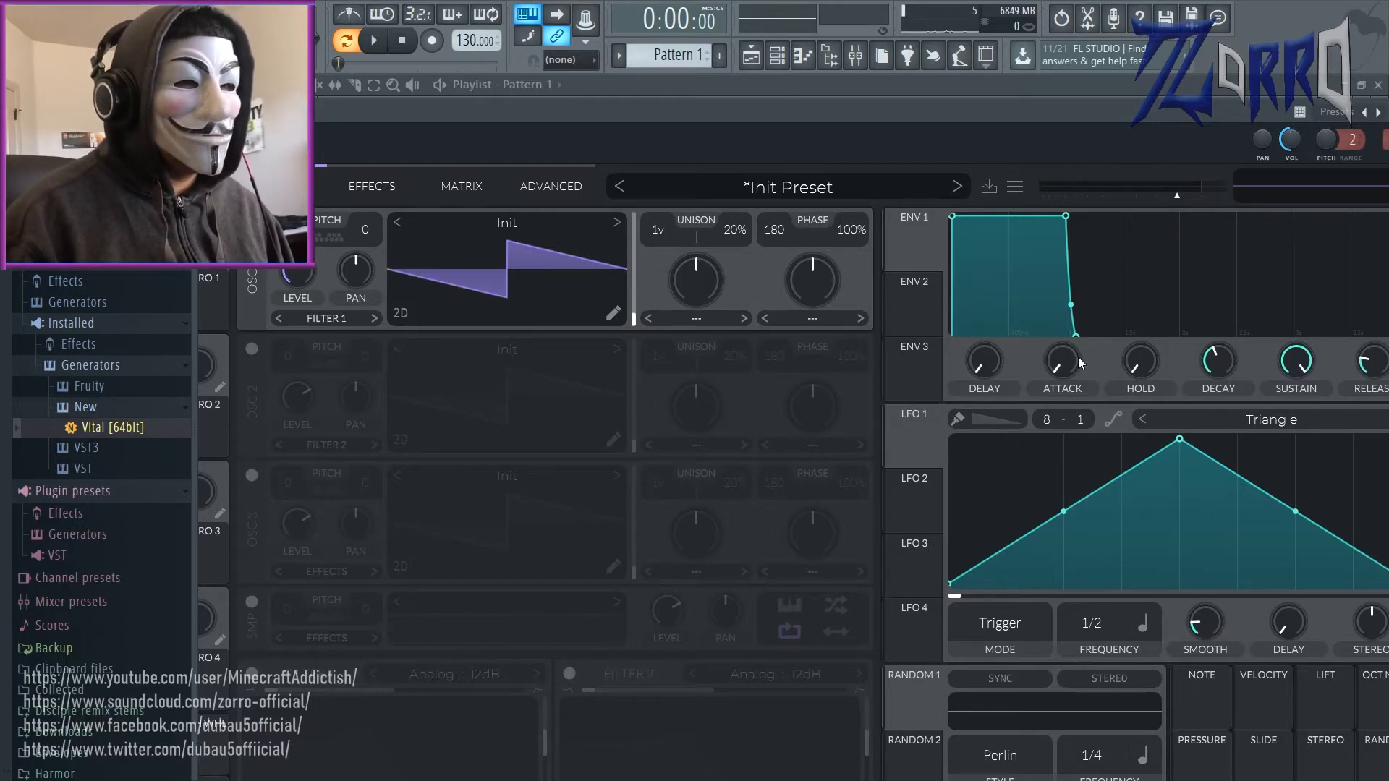
{"action": "left_click_drag", "start_coordinate": [570, 108], "coordinate": [581, 72]}
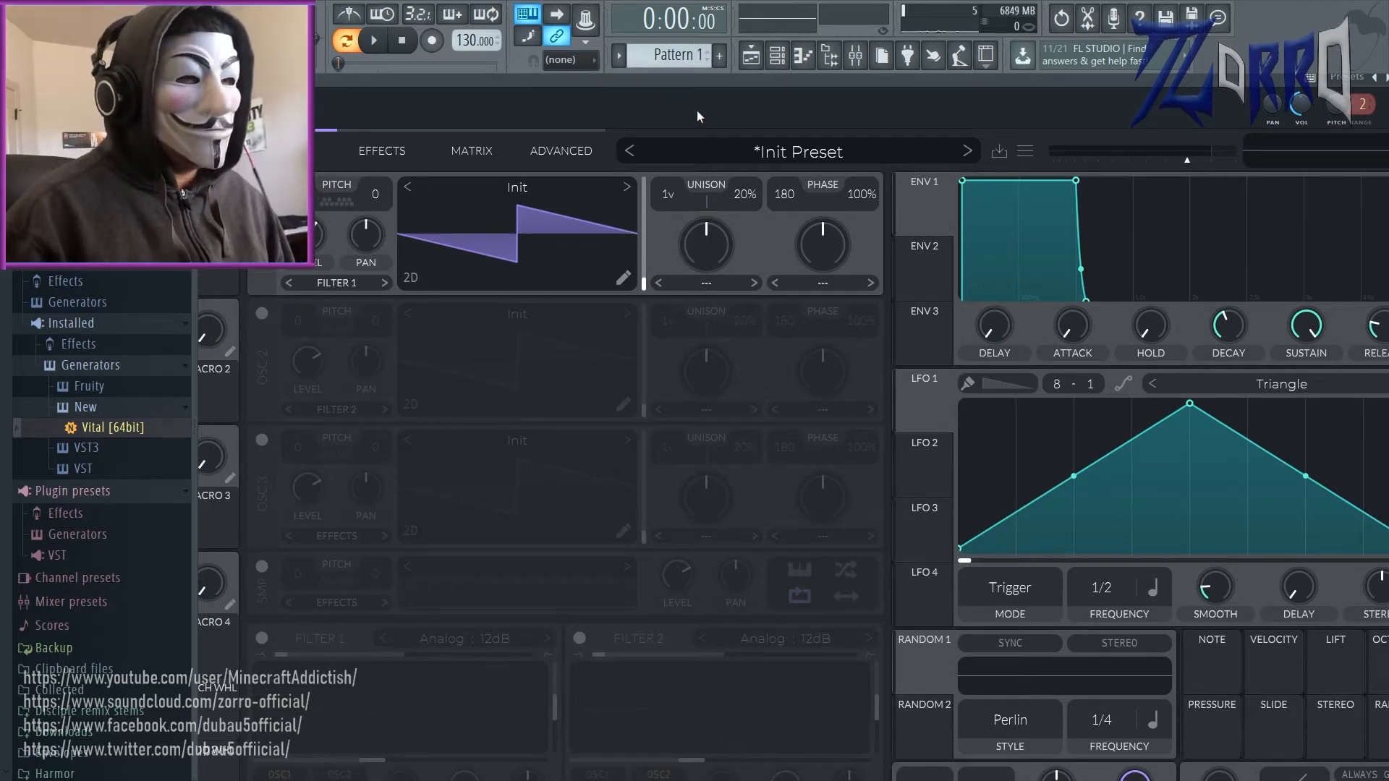
{"action": "left_click_drag", "start_coordinate": [686, 107], "coordinate": [554, 59]}
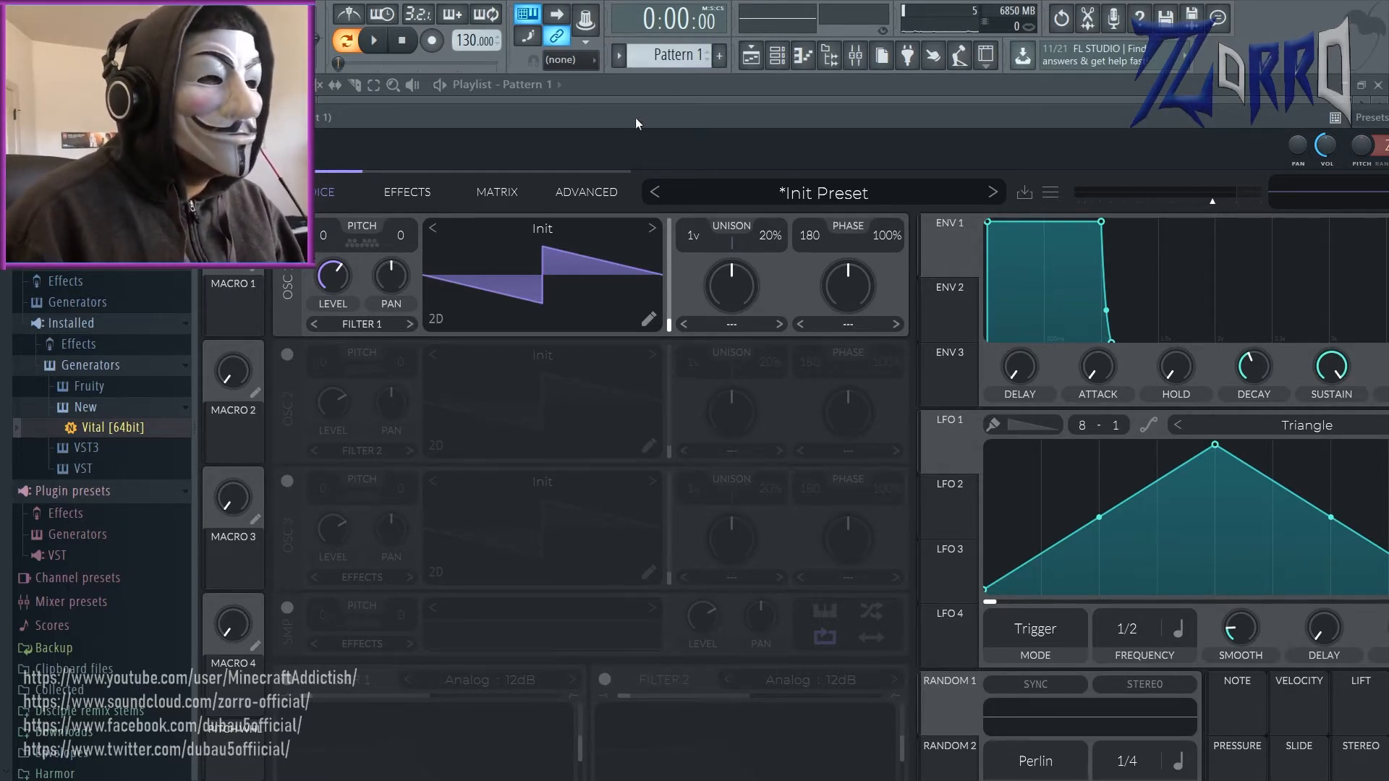
Step: Raise oscillator 1's unison to 3 voices and try a small turn of the knob below it
{"action": "scroll", "coordinate": [705, 229], "scroll_direction": "up", "scroll_amount": 2}
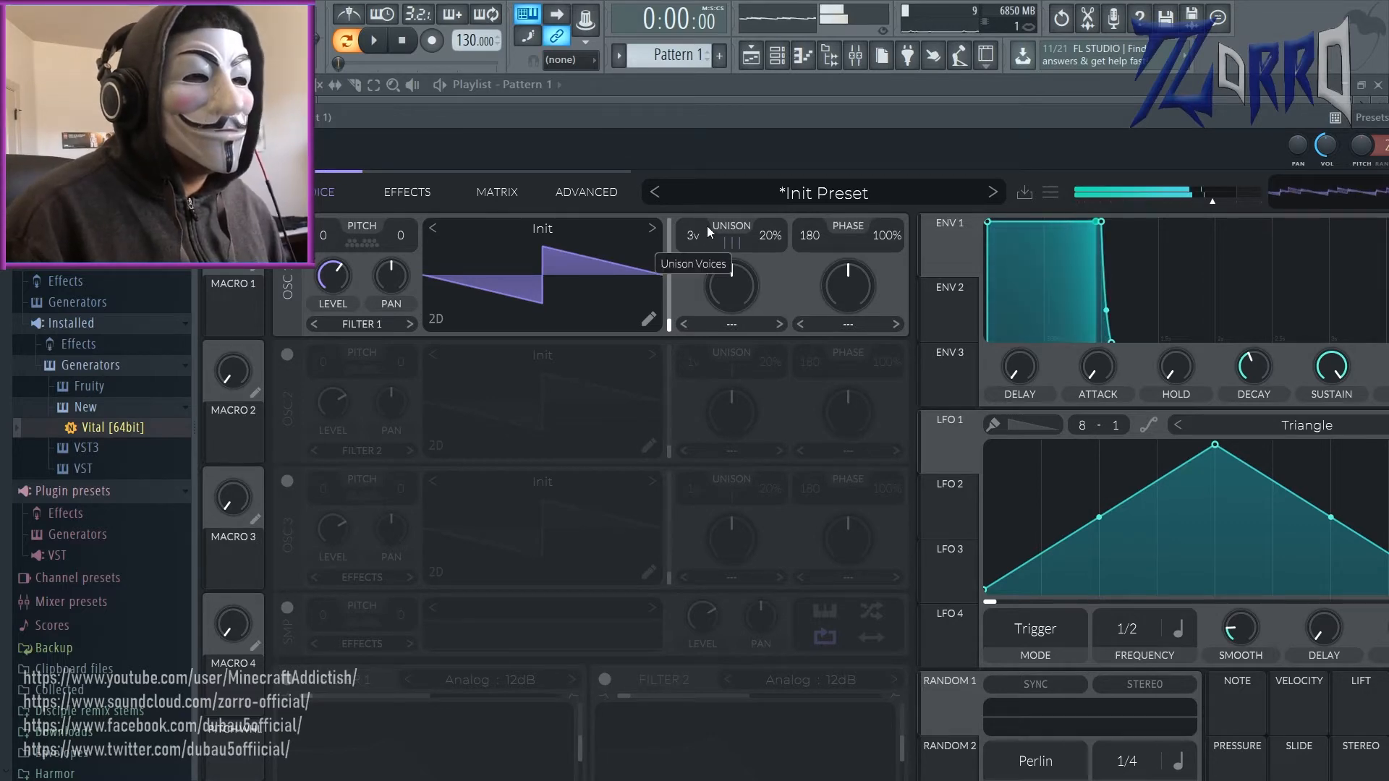
{"action": "left_click_drag", "start_coordinate": [743, 277], "coordinate": [714, 269]}
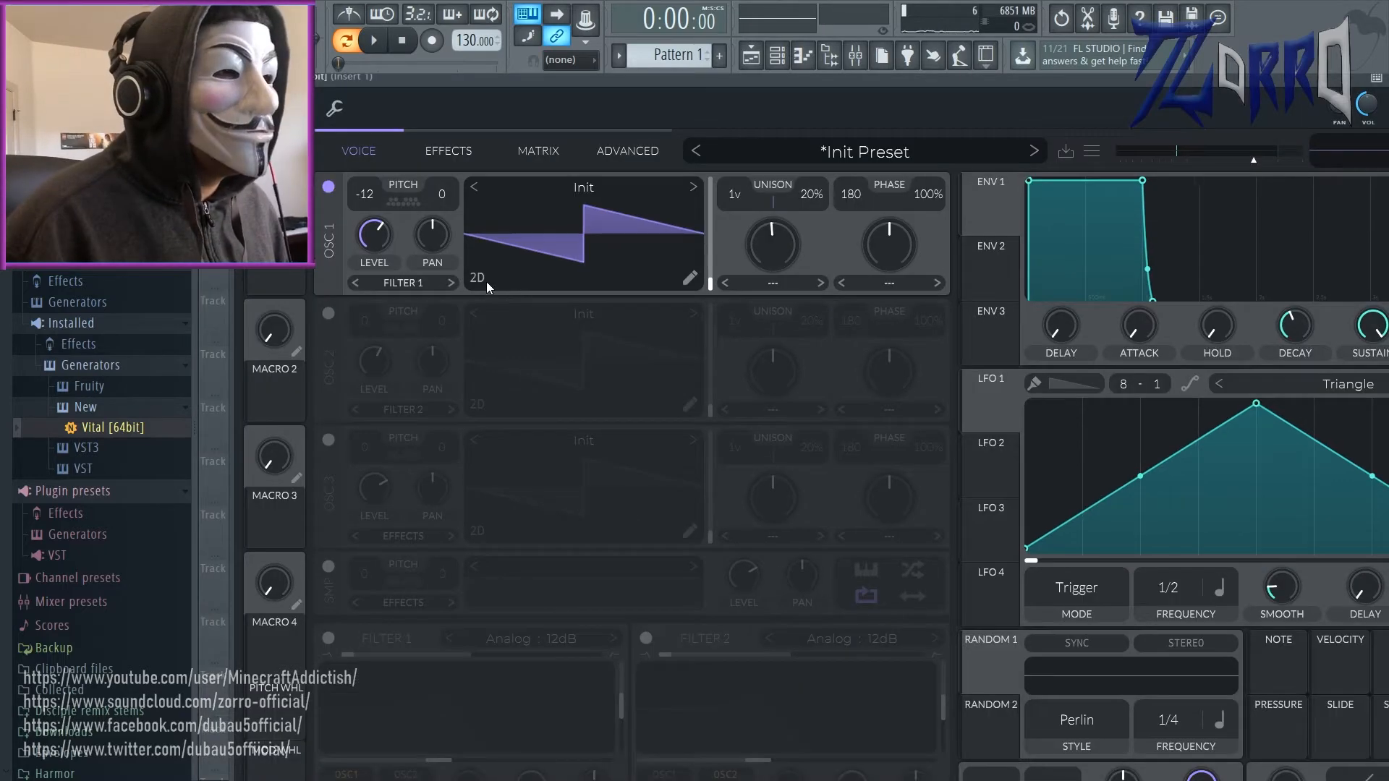
Step: Switch oscillator 1's wavetable display to 3D, sweep the wave position to the last frame and open the wavetable editor
{"action": "left_click", "coordinate": [482, 279]}
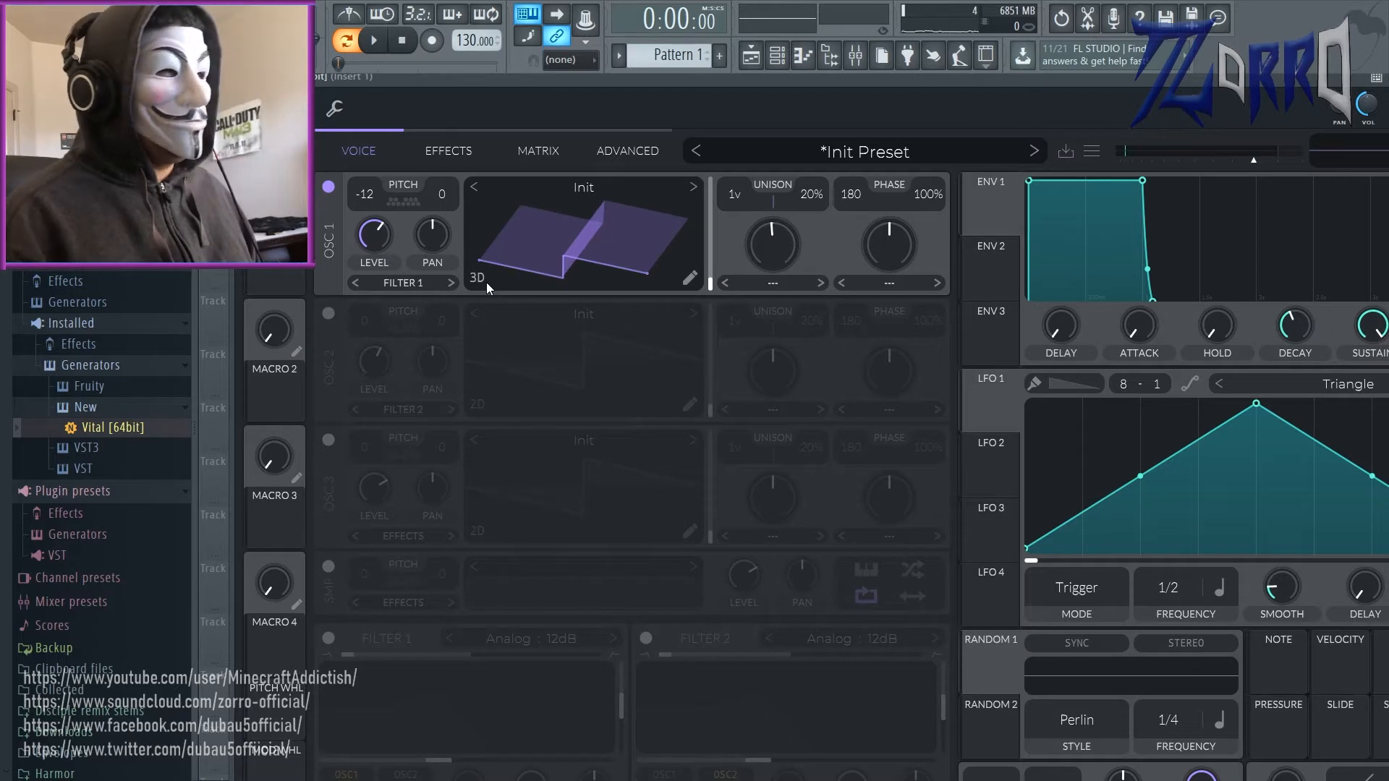
{"action": "left_click_drag", "start_coordinate": [486, 282], "coordinate": [609, 186]}
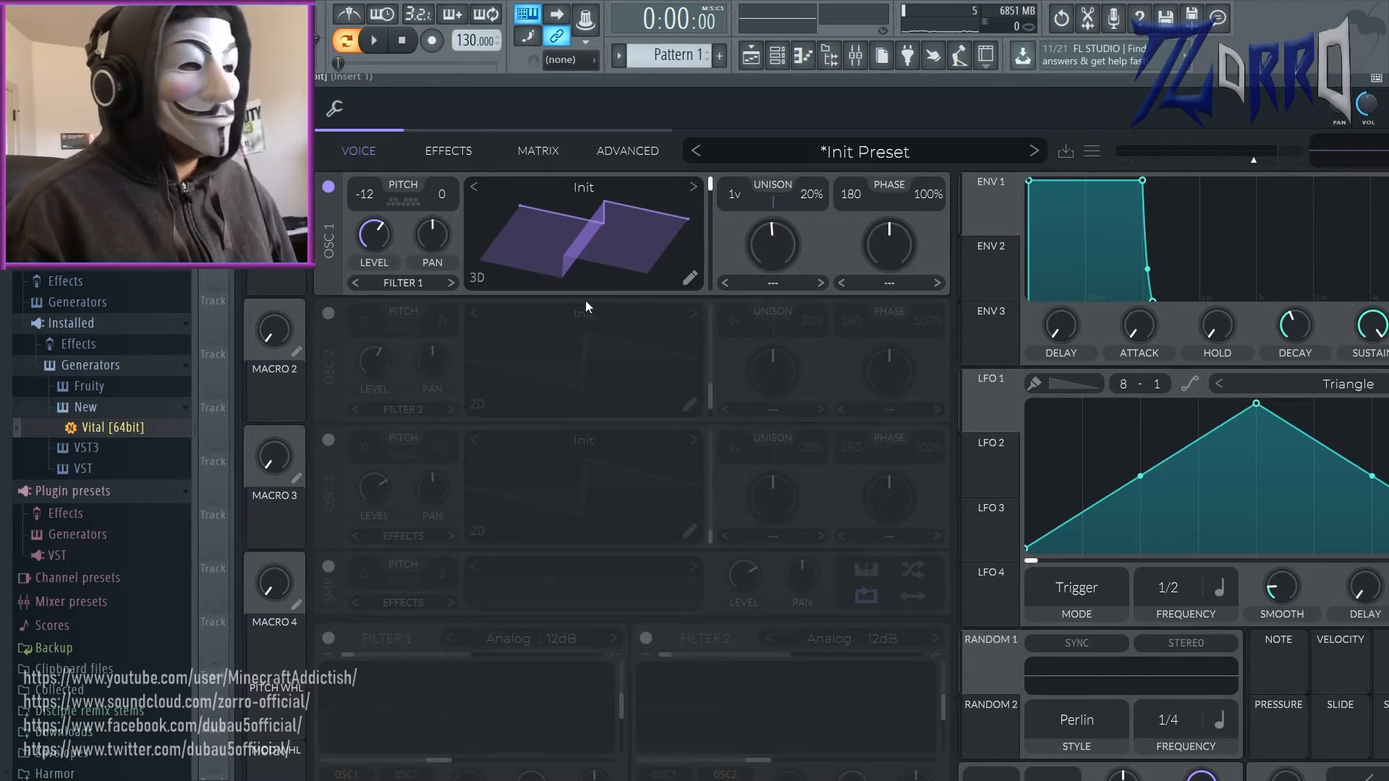
{"action": "left_click", "coordinate": [691, 278]}
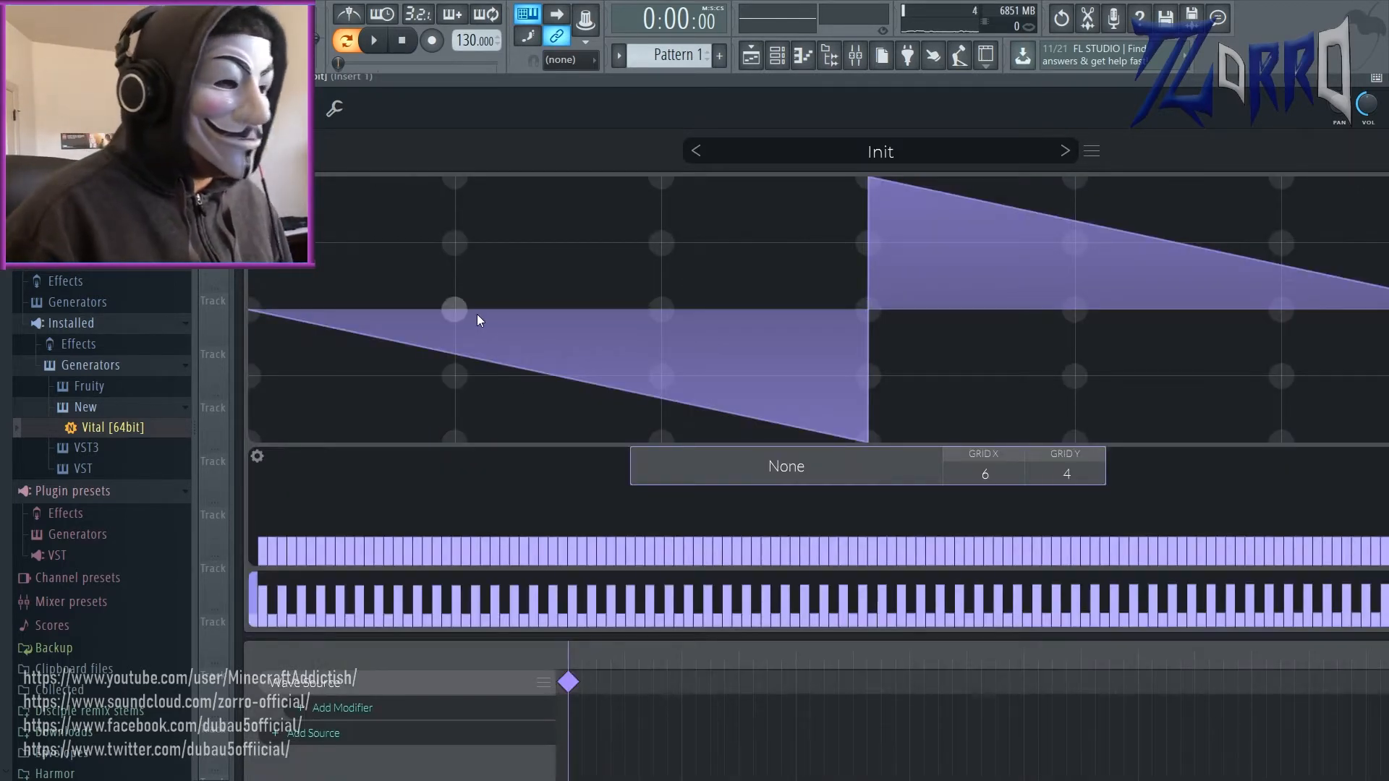
Step: Add a Phase Shift modifier to the wave source and try its phase and mix with the +Even/-Odd style
{"action": "left_click", "coordinate": [367, 711]}
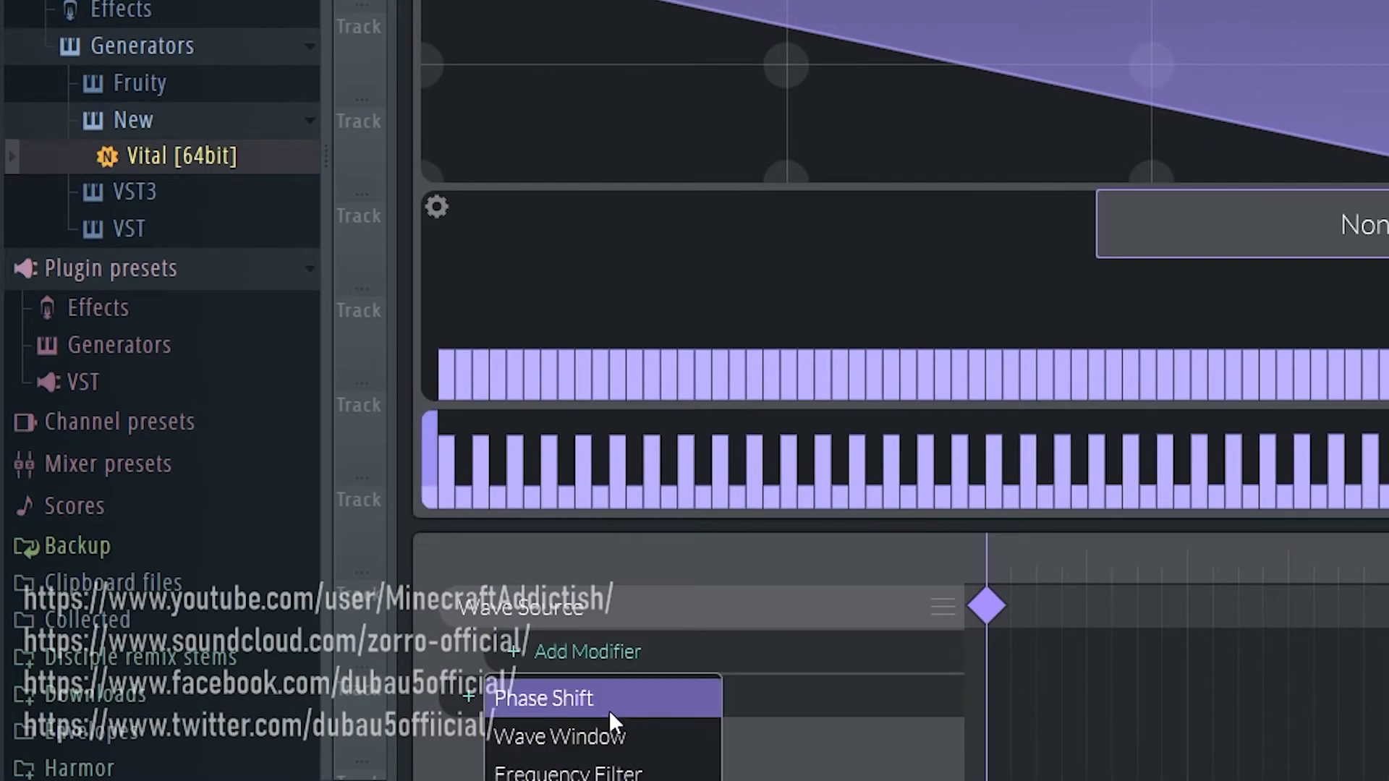
{"action": "left_click", "coordinate": [609, 712]}
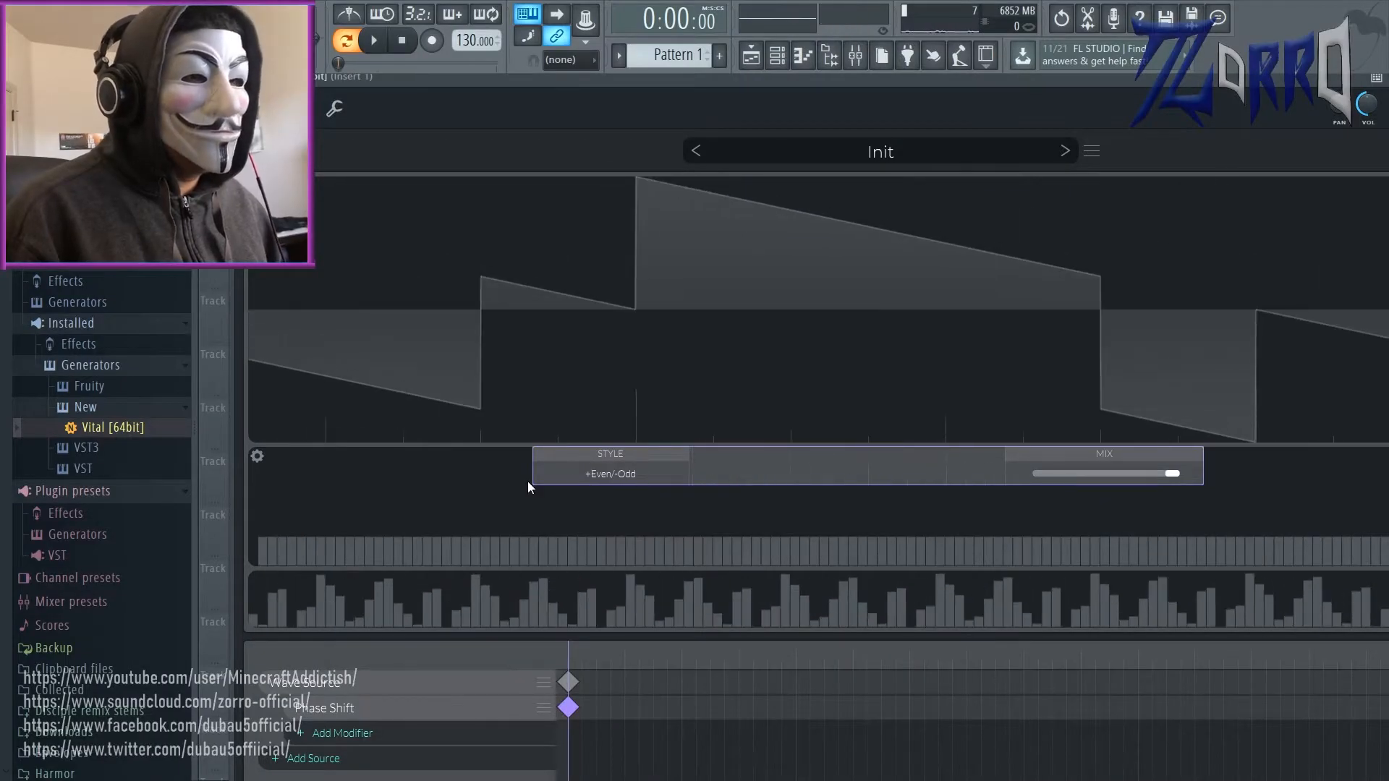
{"action": "left_click_drag", "start_coordinate": [714, 475], "coordinate": [1191, 357]}
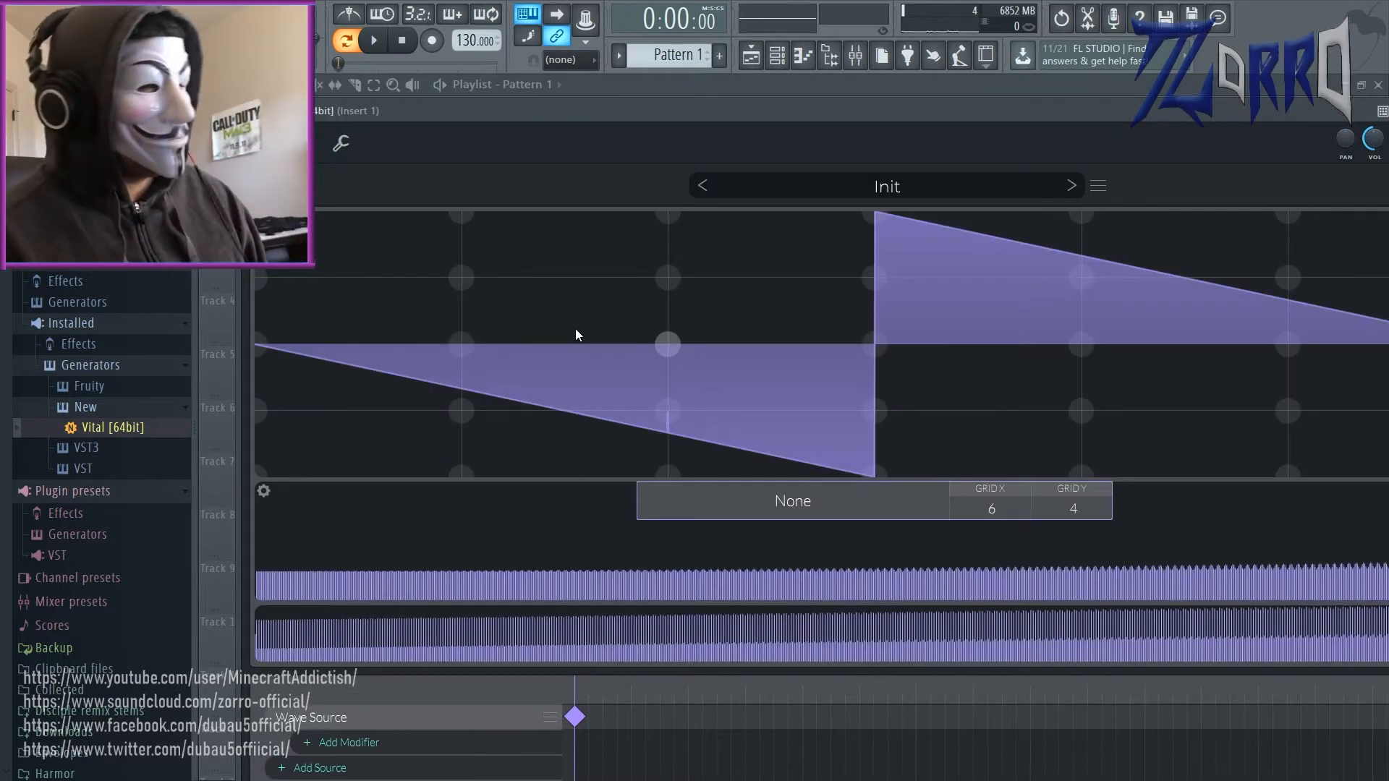
Step: Redraw part of the waveform's first half as a rising slope from the zero line, between two neighbouring grid columns
{"action": "left_click_drag", "start_coordinate": [461, 348], "coordinate": [679, 270]}
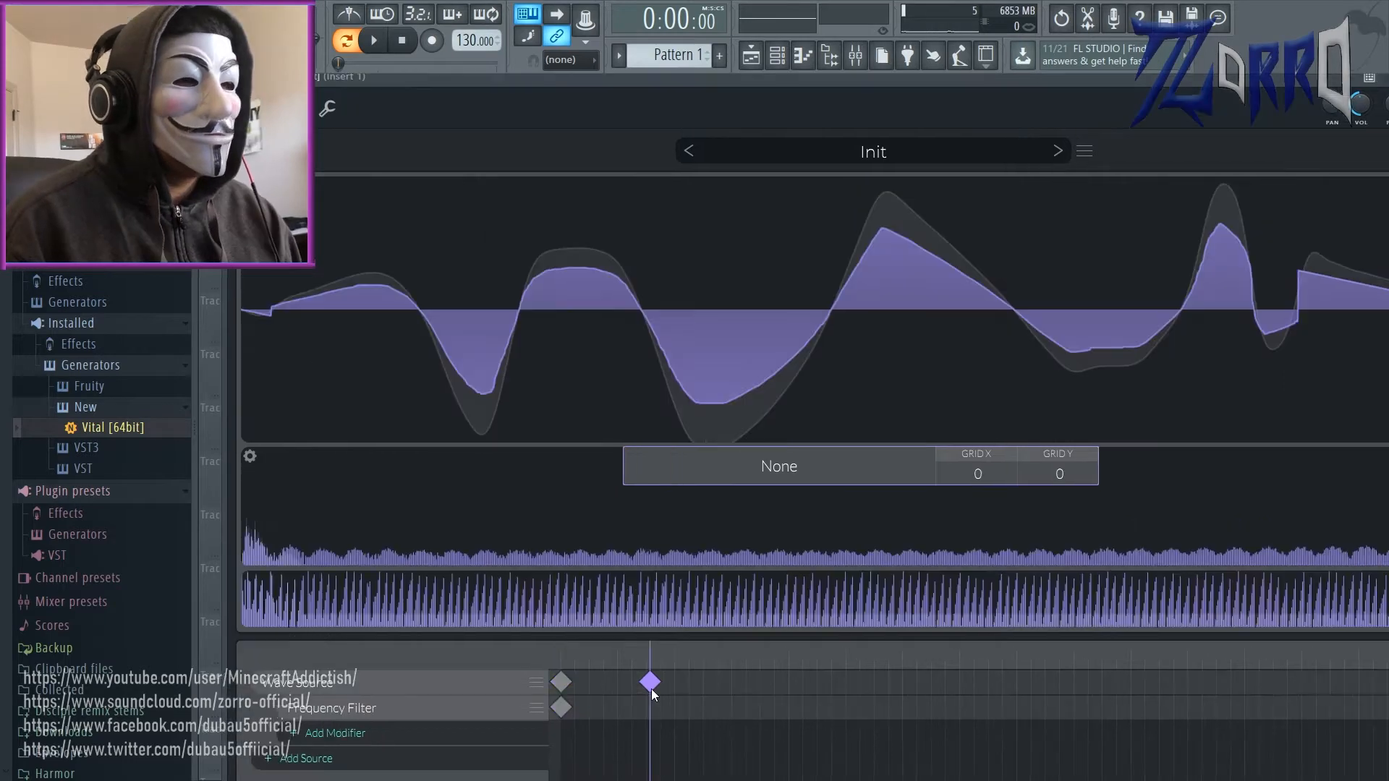
Step: Try a second wave source keyframe further along the timeline and remove it again
{"action": "left_click_drag", "start_coordinate": [651, 691], "coordinate": [708, 691]}
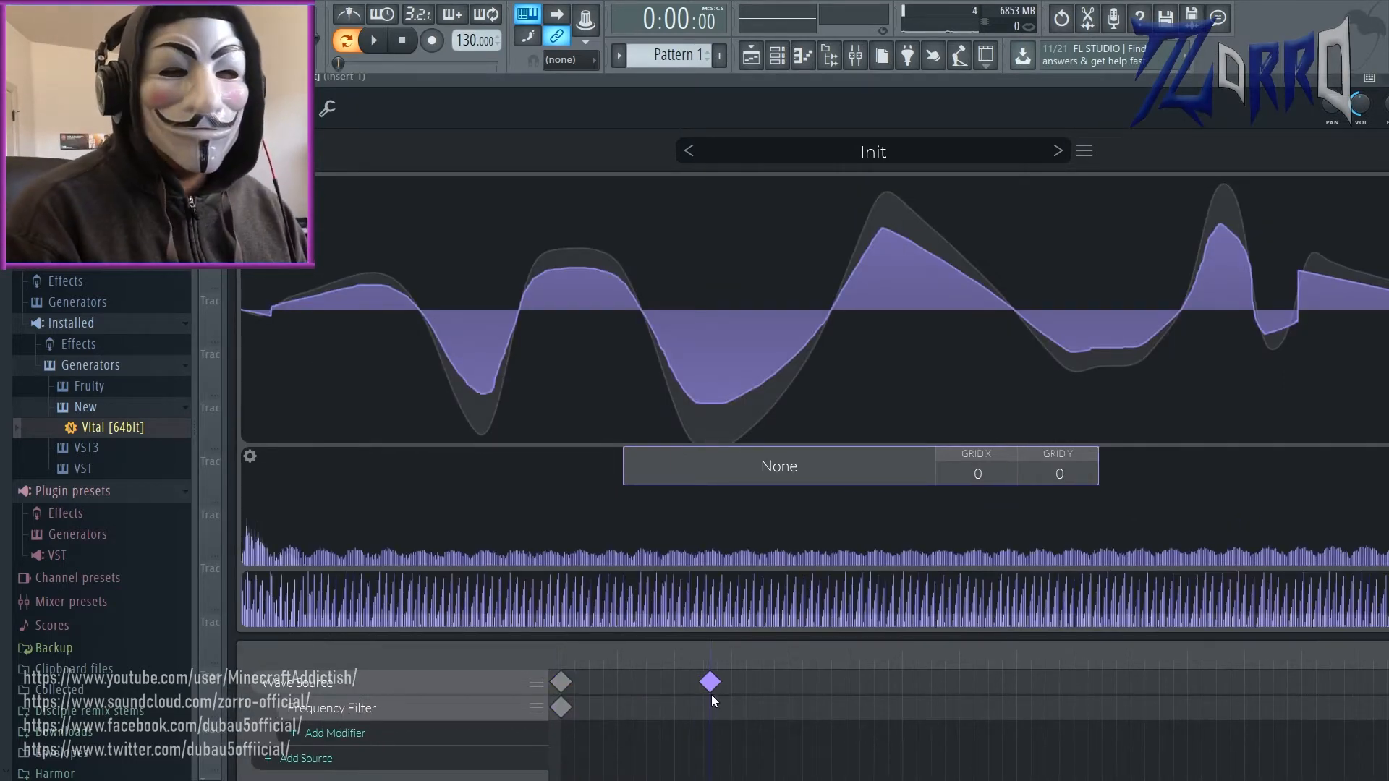
{"action": "right_click", "coordinate": [713, 683]}
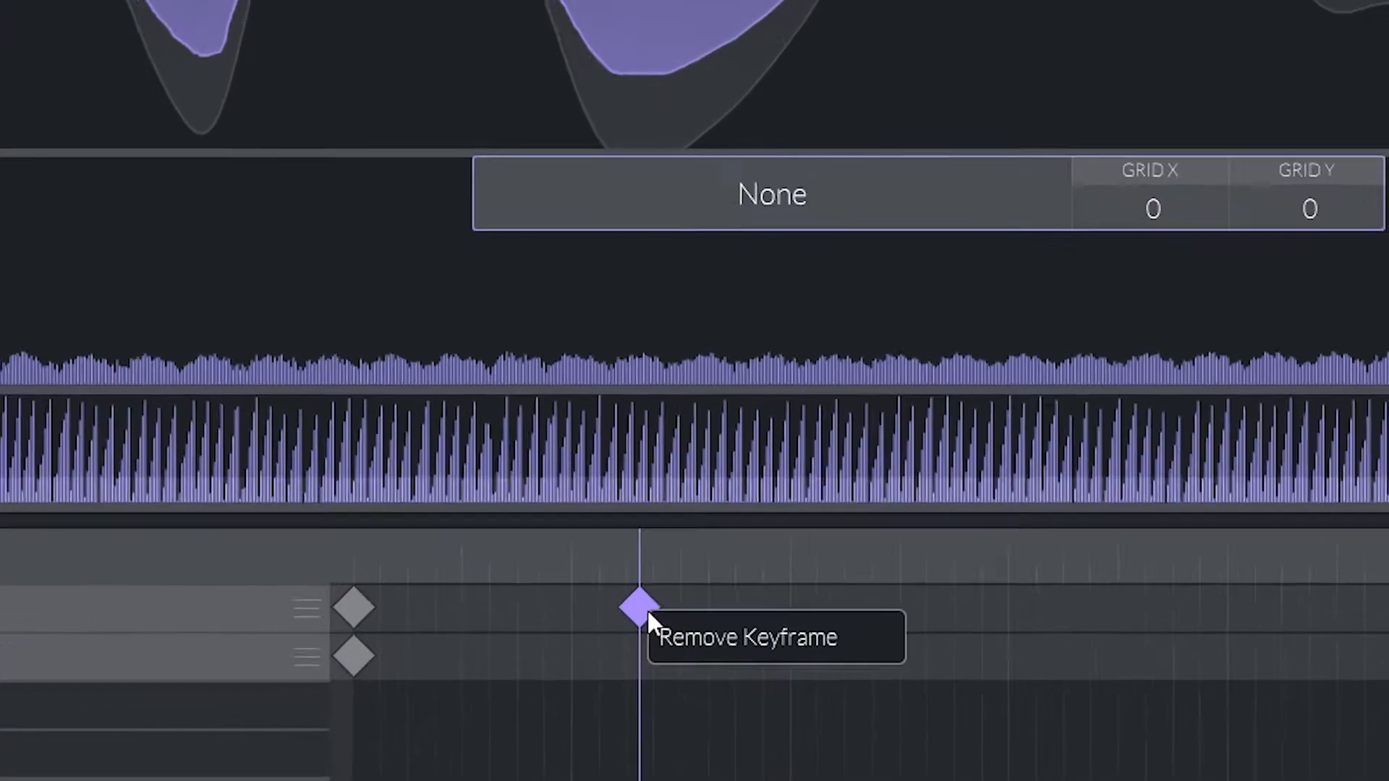
{"action": "left_click", "coordinate": [699, 638]}
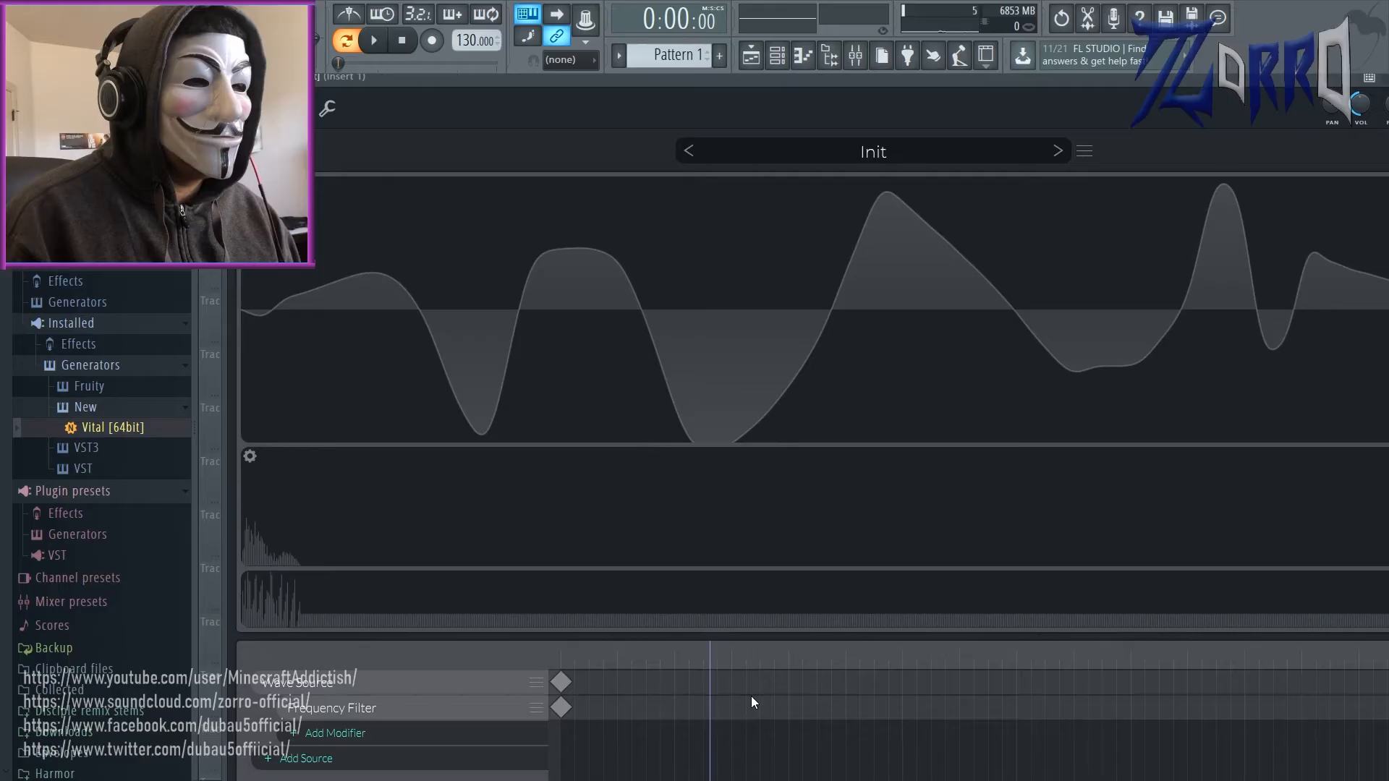
{"action": "right_click", "coordinate": [557, 684]}
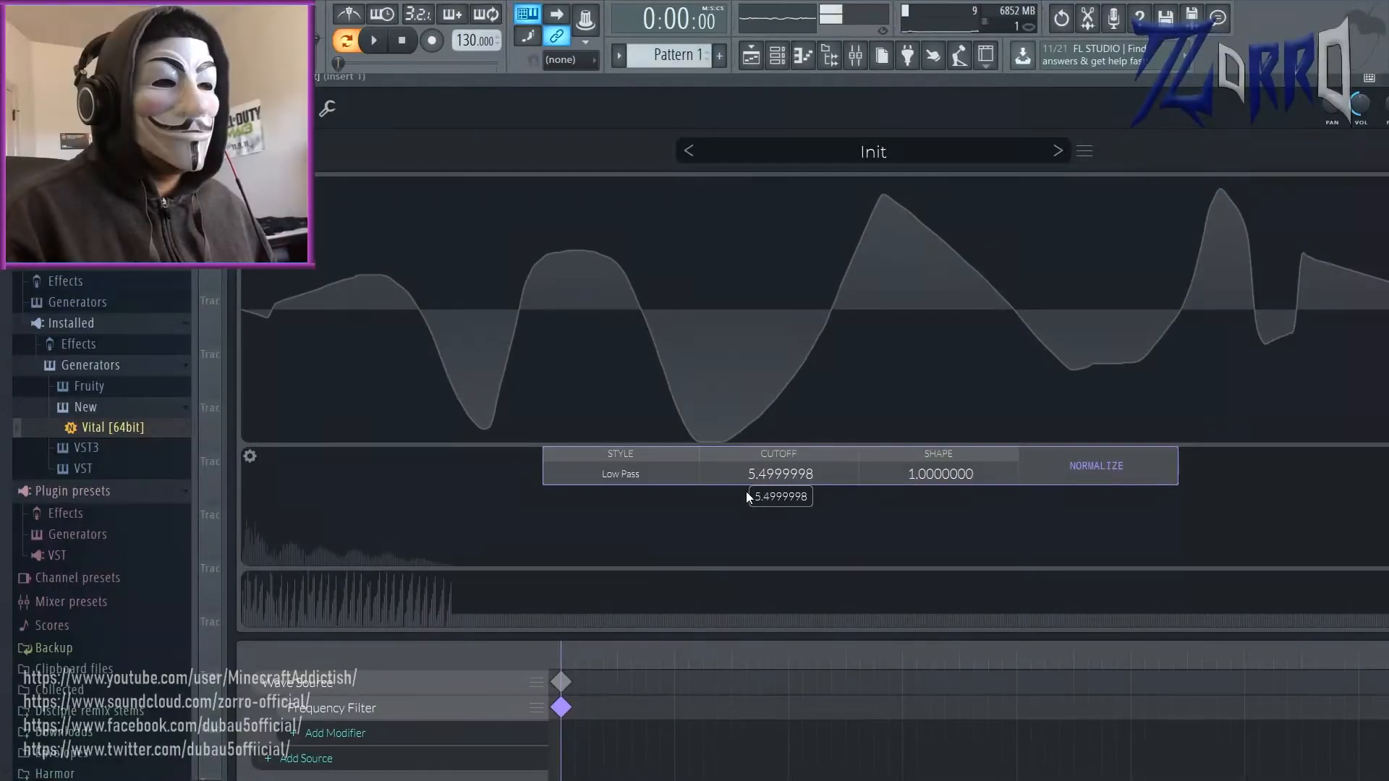
Step: Try the frequency filter at very low cutoffs, switch its style to Band Pass and set the cutoff to 6.75
{"action": "left_click_drag", "start_coordinate": [746, 492], "coordinate": [759, 570]}
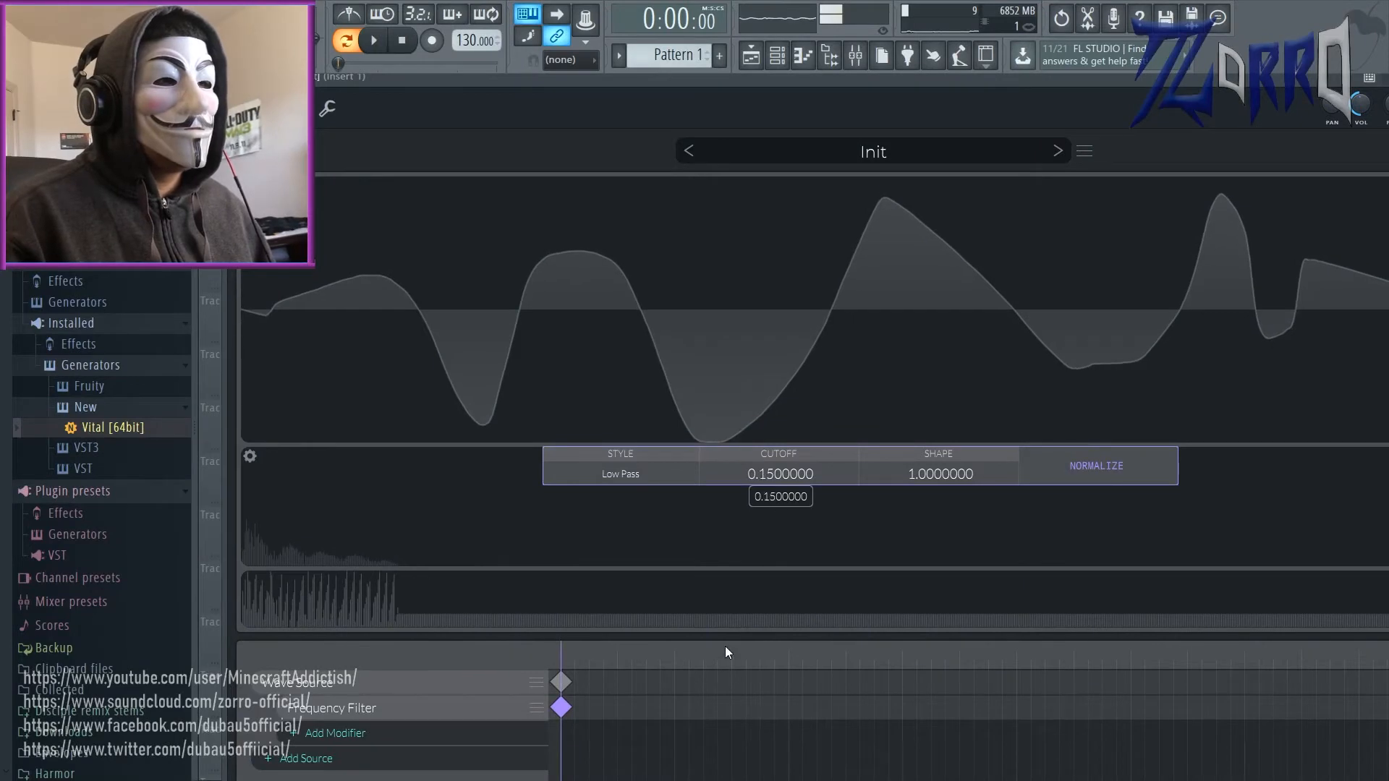
{"action": "left_click_drag", "start_coordinate": [726, 646], "coordinate": [701, 565]}
{"action": "left_click", "coordinate": [647, 481]}
{"action": "left_click", "coordinate": [620, 521]}
{"action": "left_click_drag", "start_coordinate": [774, 484], "coordinate": [876, 390]}
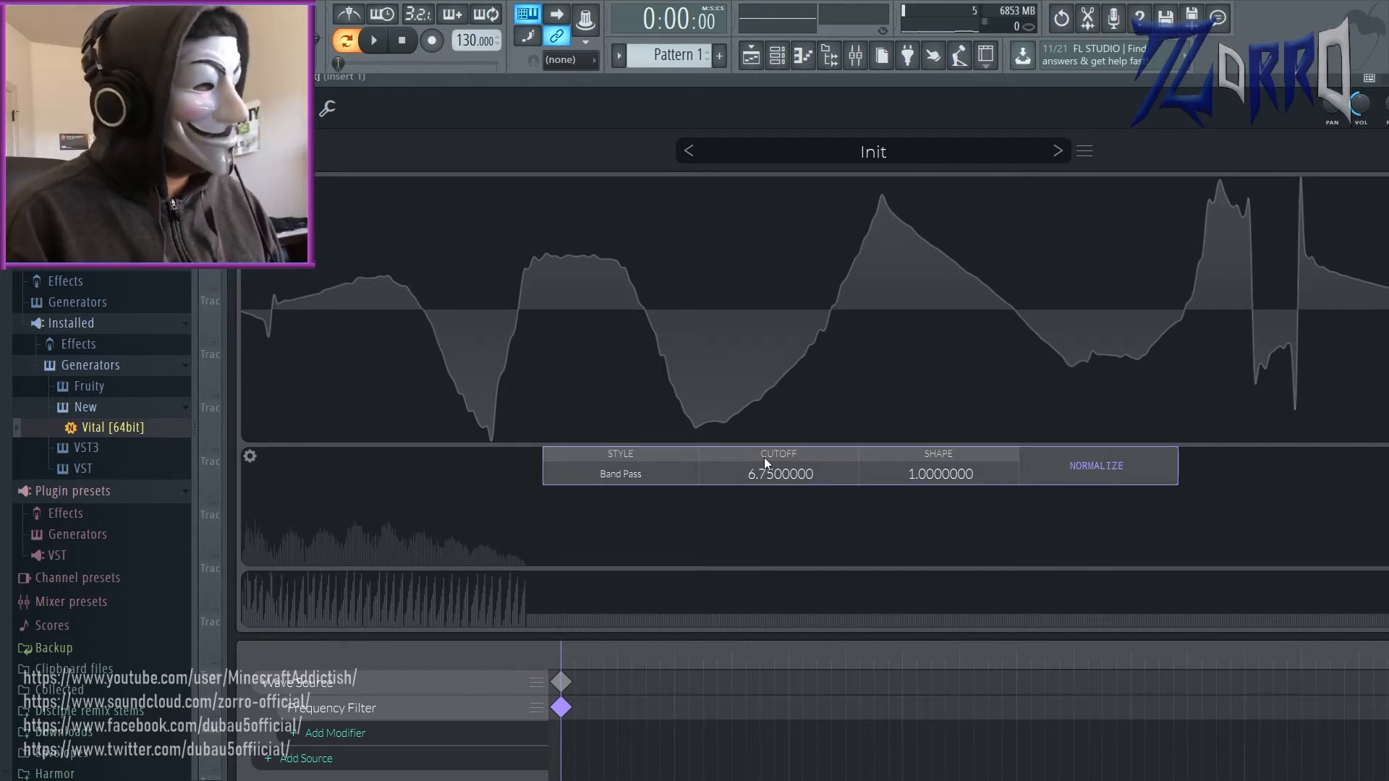
Step: Switch the frequency filter's style to Comb, lower its cutoff to 0.75 and set its shape to 0.99
{"action": "left_click", "coordinate": [689, 474]}
{"action": "left_click", "coordinate": [588, 566]}
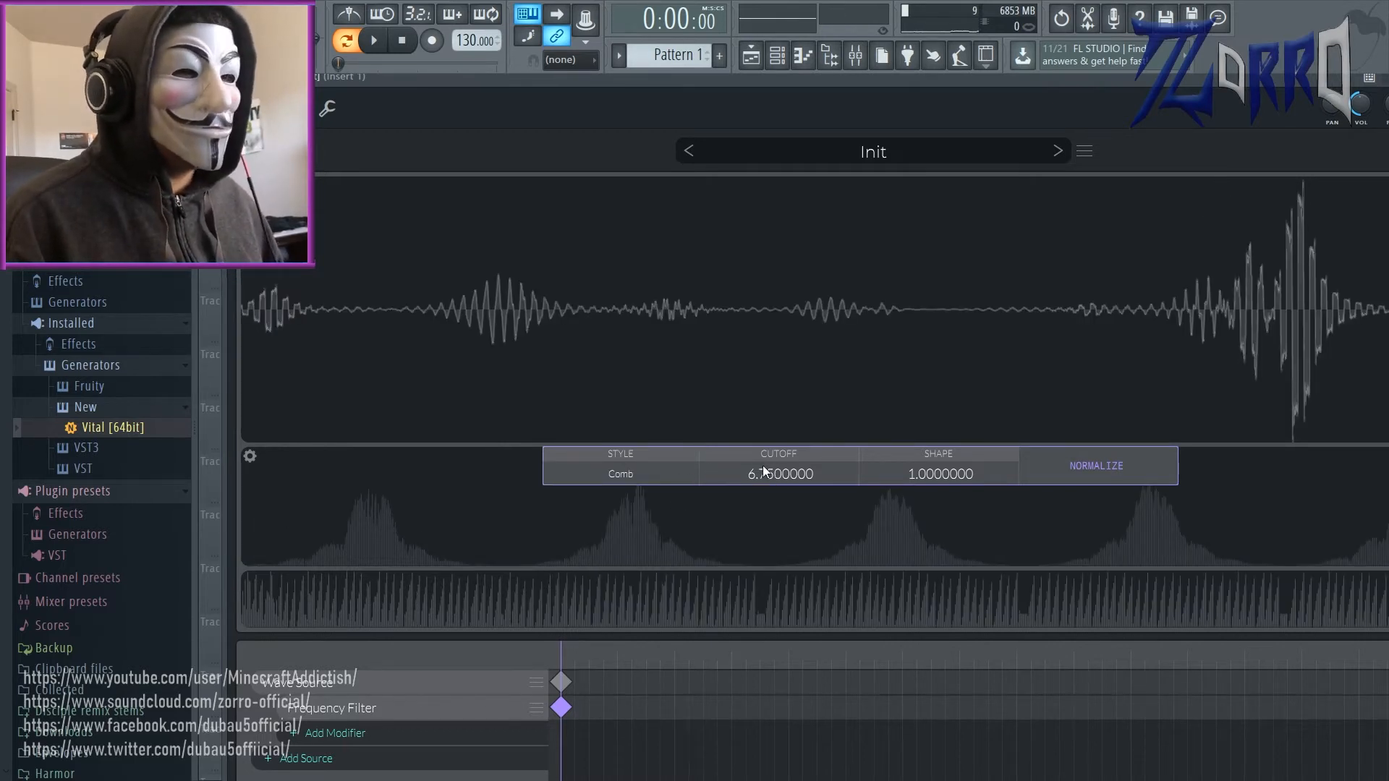
{"action": "left_click_drag", "start_coordinate": [753, 463], "coordinate": [756, 550]}
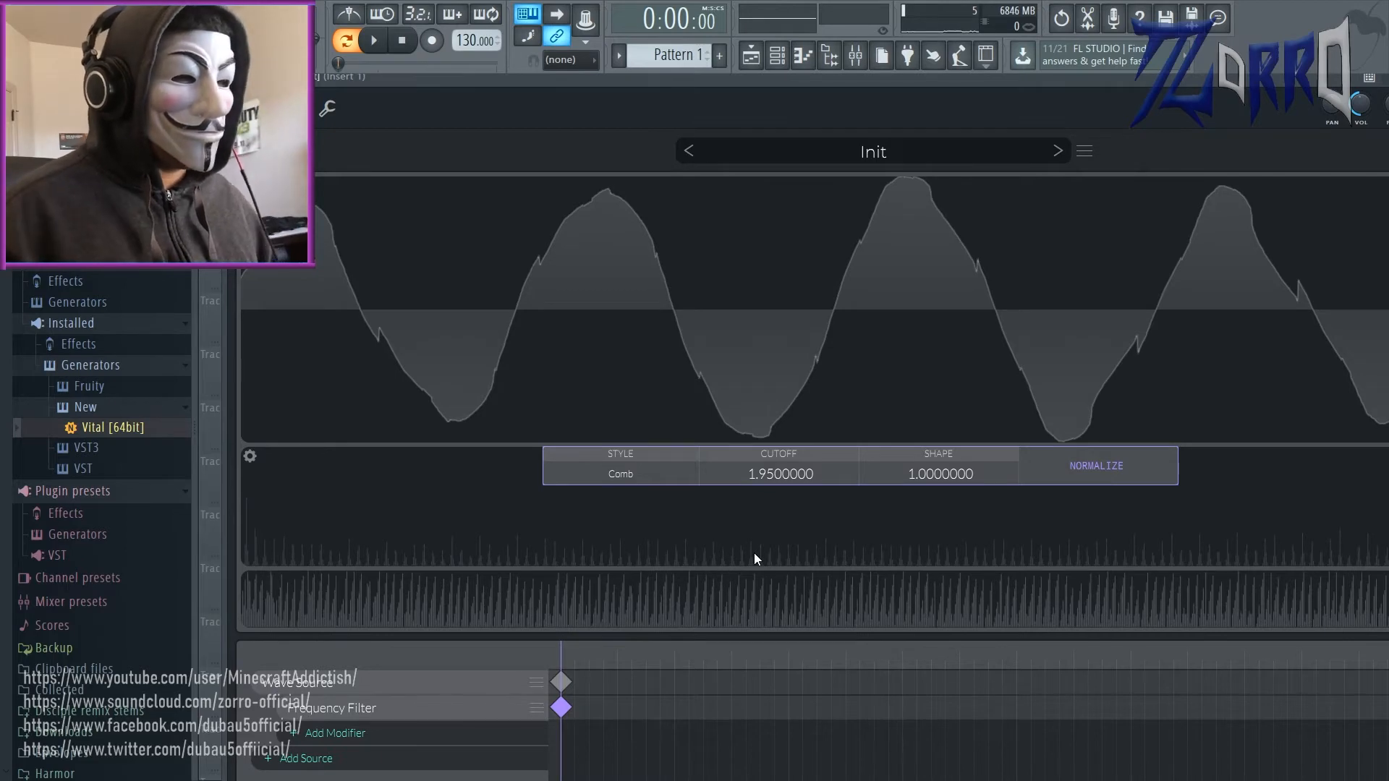
{"action": "left_click_drag", "start_coordinate": [758, 472], "coordinate": [760, 470]}
{"action": "left_click_drag", "start_coordinate": [774, 520], "coordinate": [840, 566]}
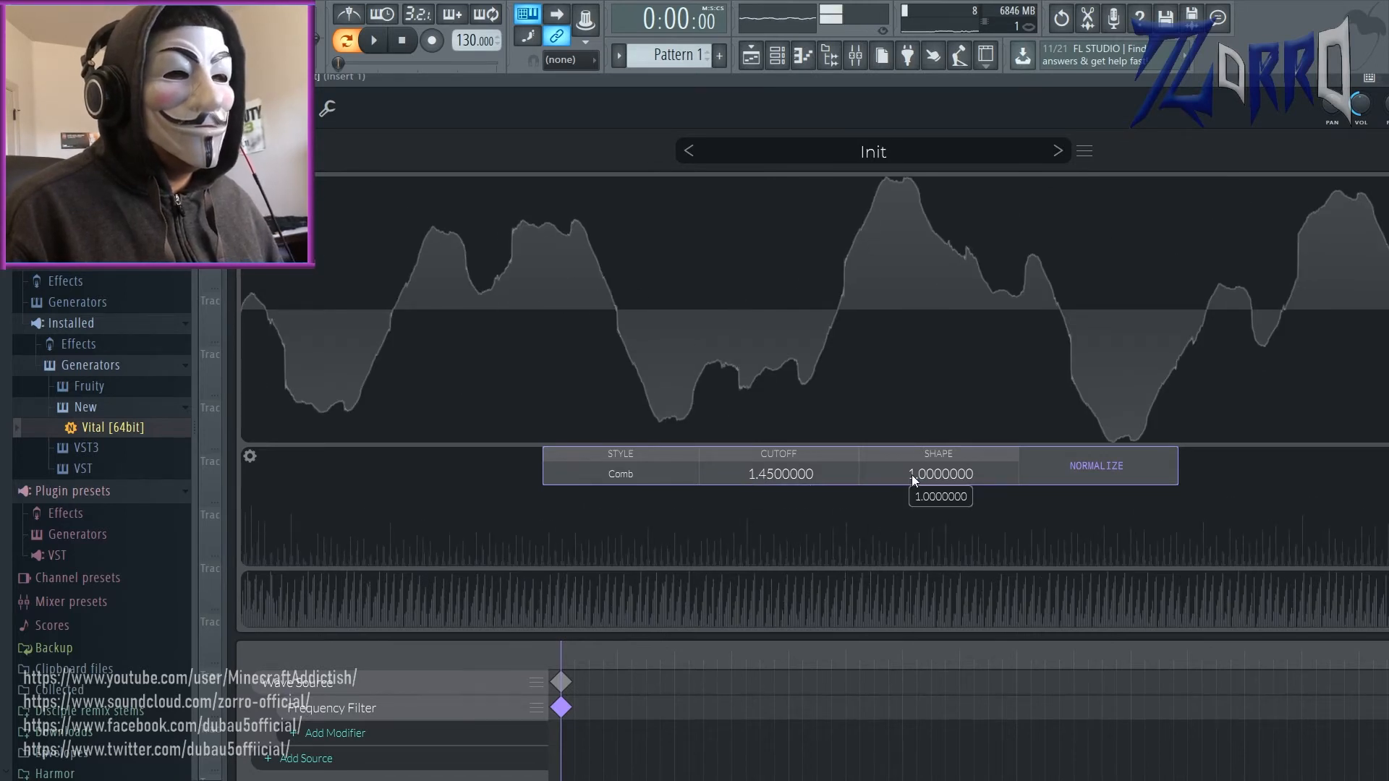
{"action": "left_click_drag", "start_coordinate": [946, 444], "coordinate": [964, 485]}
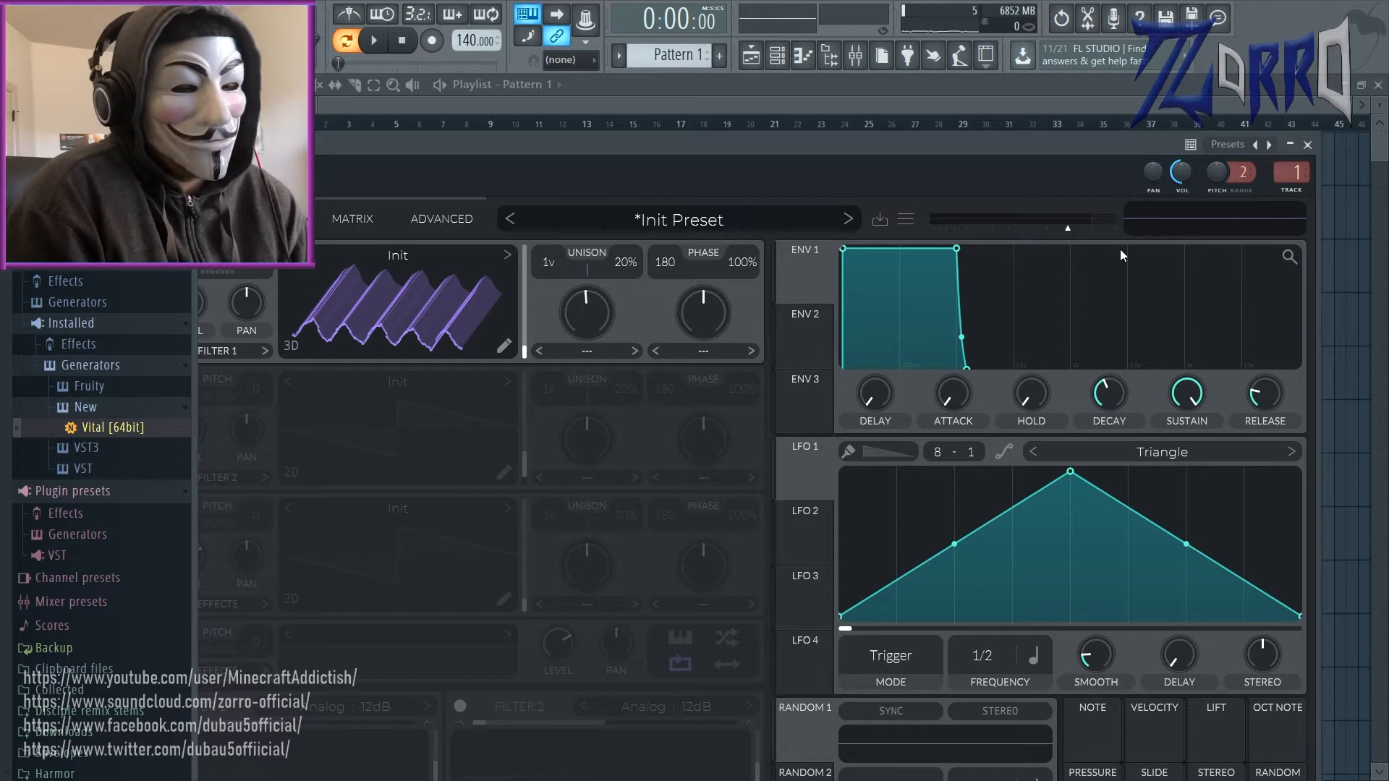
{"action": "left_click_drag", "start_coordinate": [843, 249], "coordinate": [800, 264]}
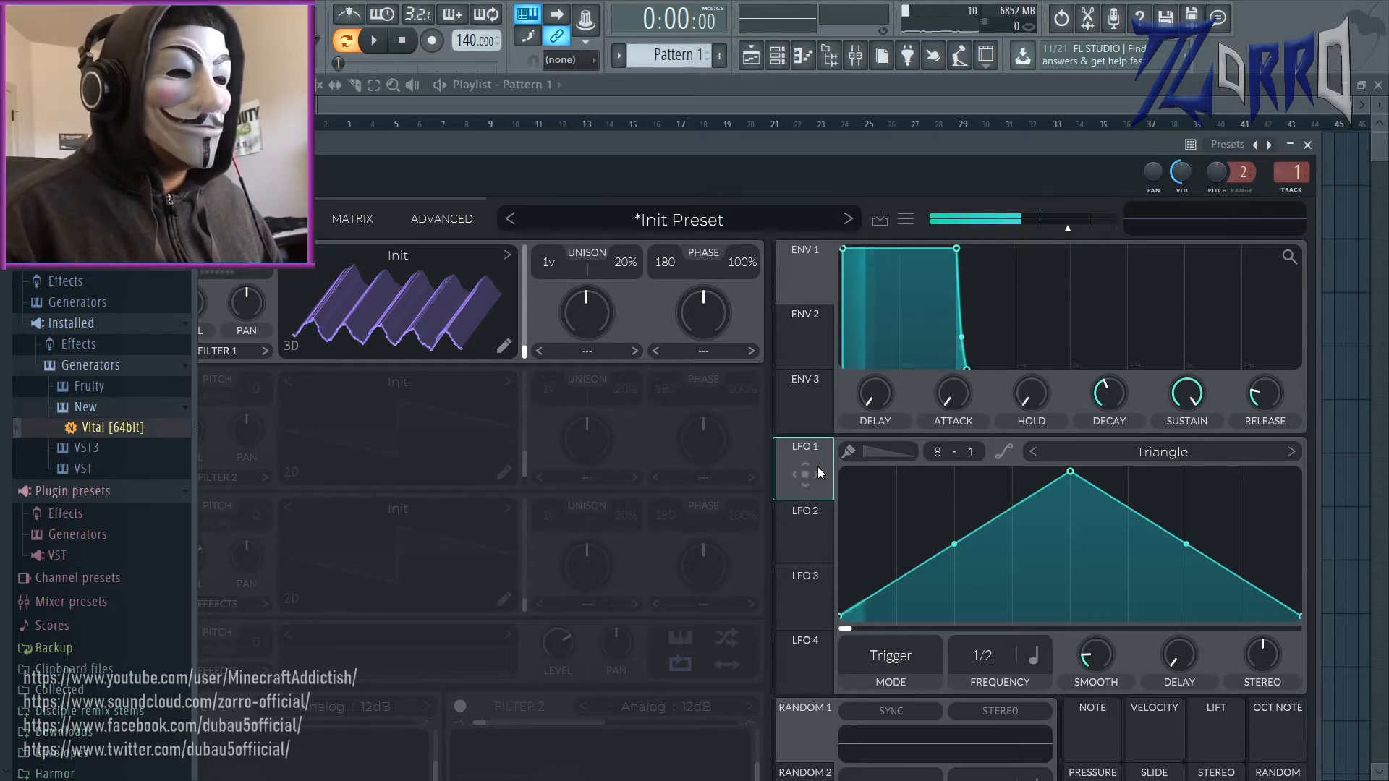
{"action": "mouse_move", "coordinate": [819, 469]}
{"action": "left_mouse_down"}
{"action": "mouse_move", "coordinate": [431, 319]}
{"action": "mouse_move", "coordinate": [829, 490]}
{"action": "left_mouse_up"}
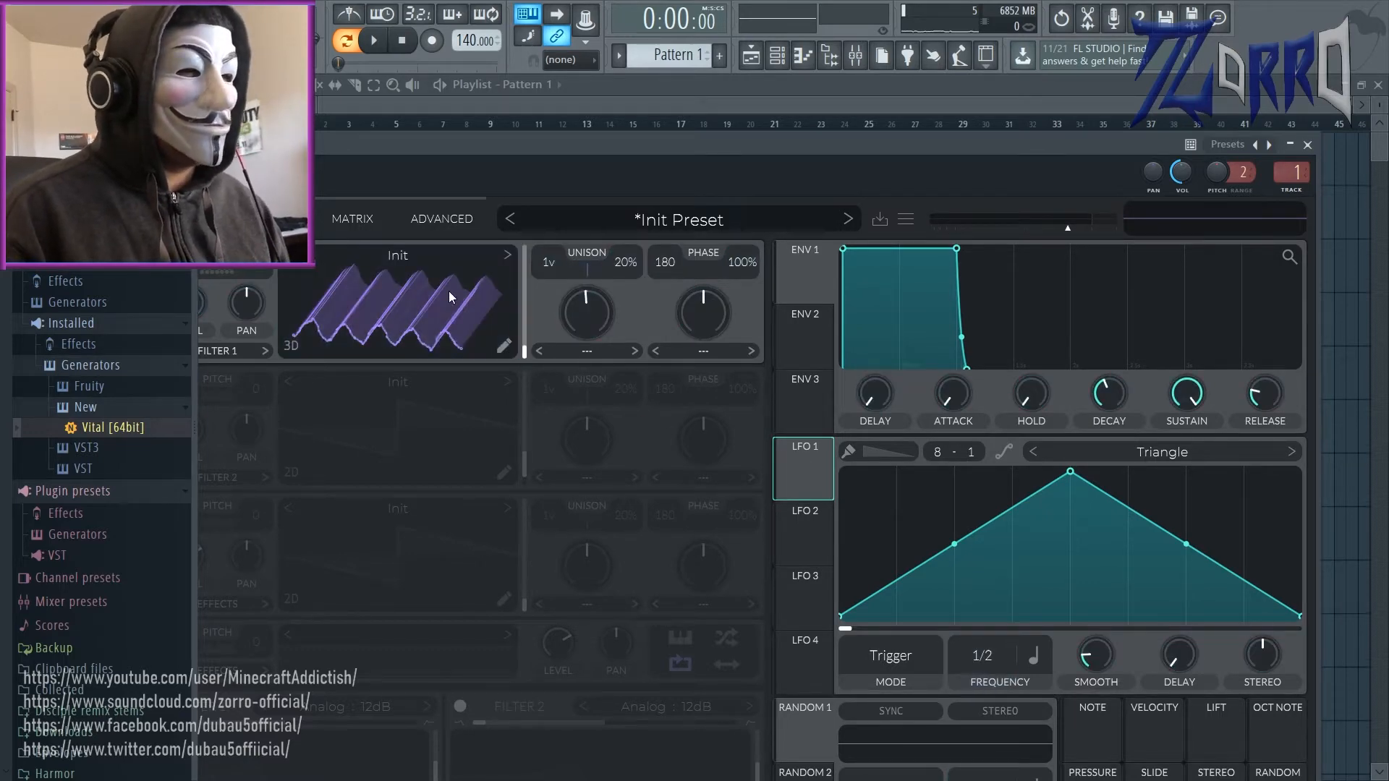
{"action": "left_click", "coordinate": [504, 346]}
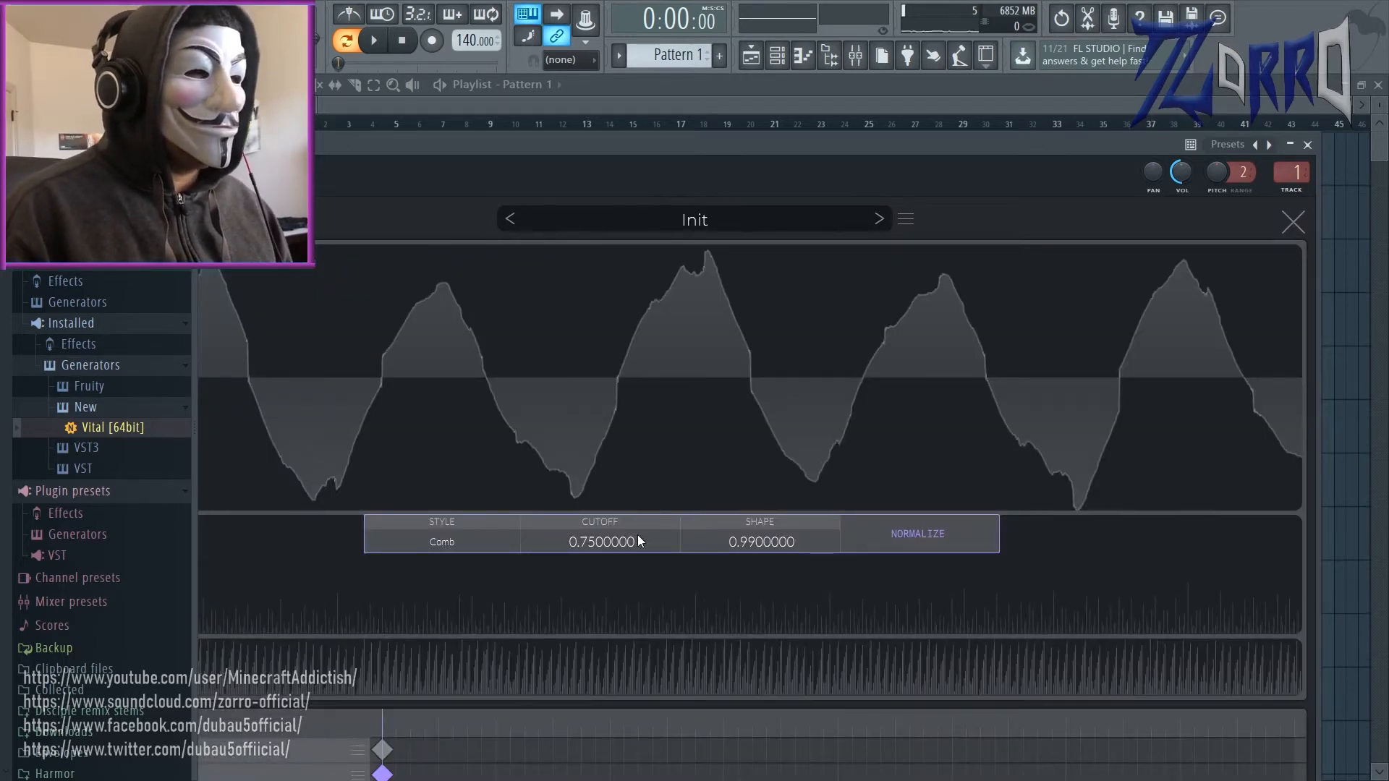
{"action": "left_click", "coordinate": [1289, 224]}
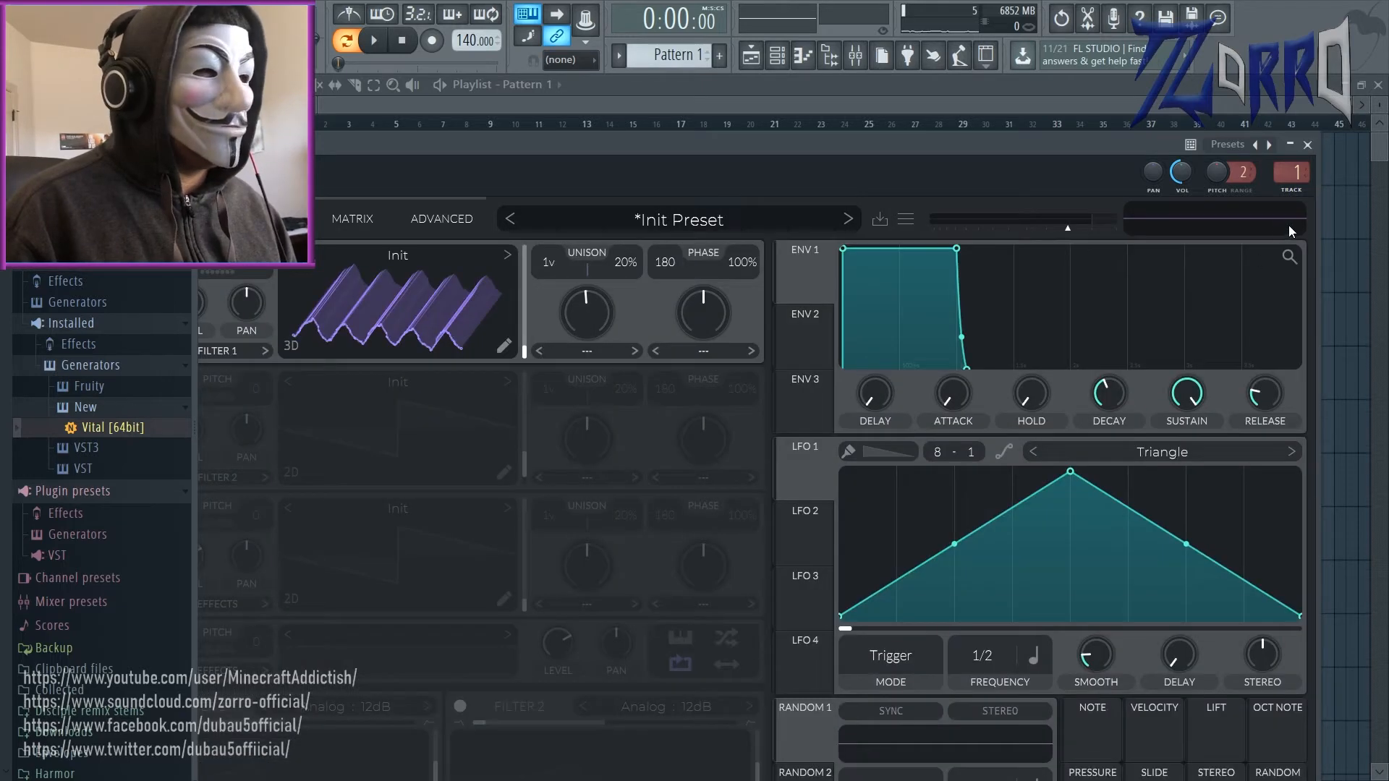
Step: Move LFO 1's peak to about one fifth of the cycle for a fast rise and a long fall
{"action": "mouse_move", "coordinate": [826, 458]}
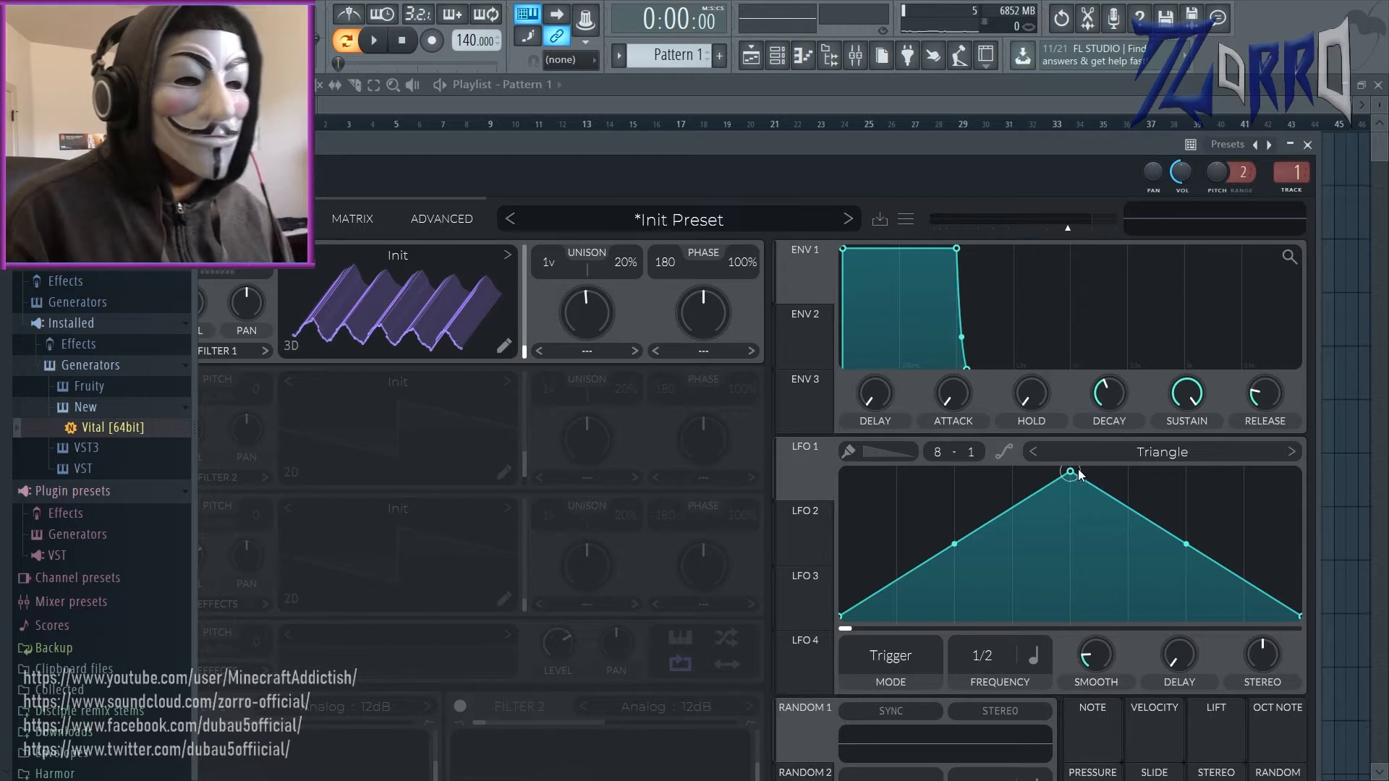
{"action": "left_click_drag", "start_coordinate": [1073, 473], "coordinate": [927, 432]}
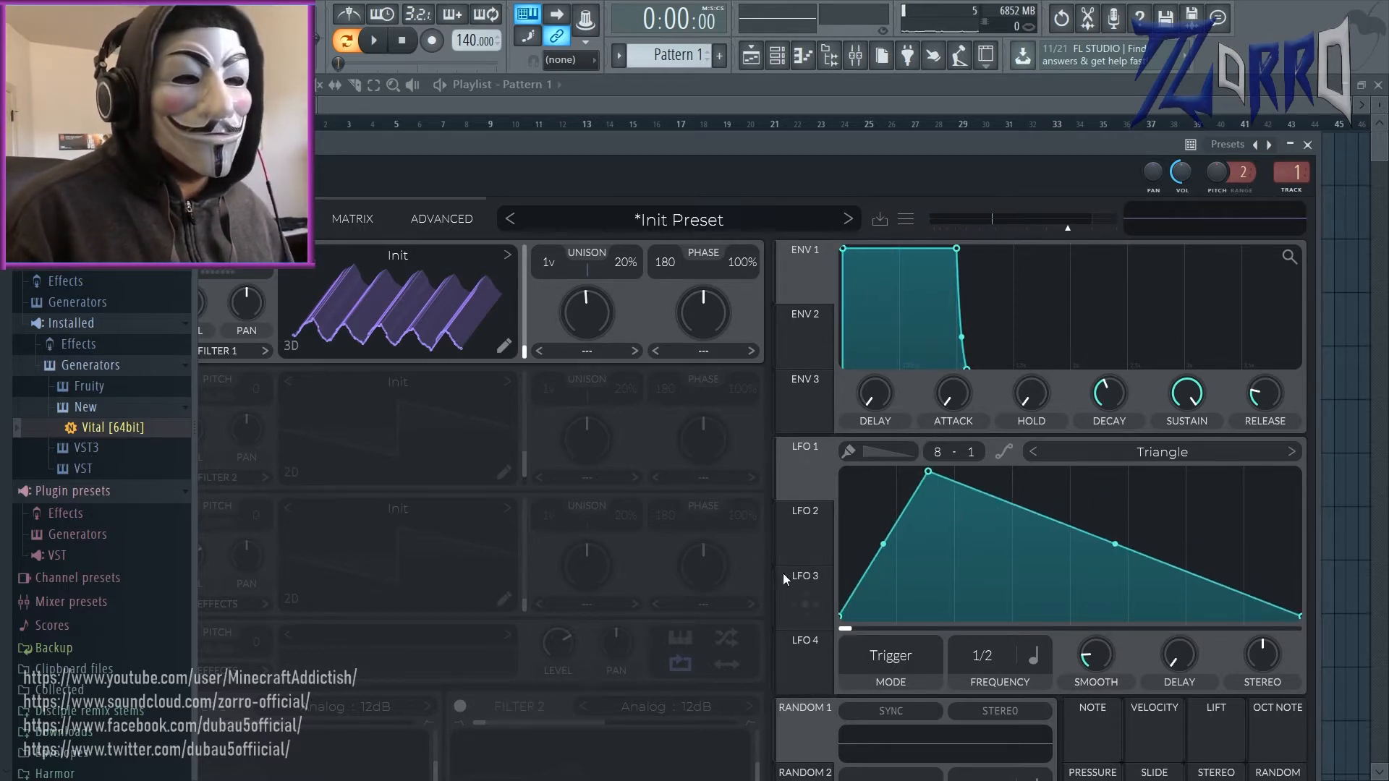
{"action": "mouse_move", "coordinate": [808, 475]}
{"action": "left_mouse_down"}
{"action": "mouse_move", "coordinate": [587, 311]}
{"action": "mouse_move", "coordinate": [754, 430]}
{"action": "mouse_move", "coordinate": [606, 334]}
{"action": "mouse_move", "coordinate": [818, 505]}
{"action": "mouse_move", "coordinate": [806, 456]}
{"action": "mouse_move", "coordinate": [808, 469]}
{"action": "left_mouse_up"}
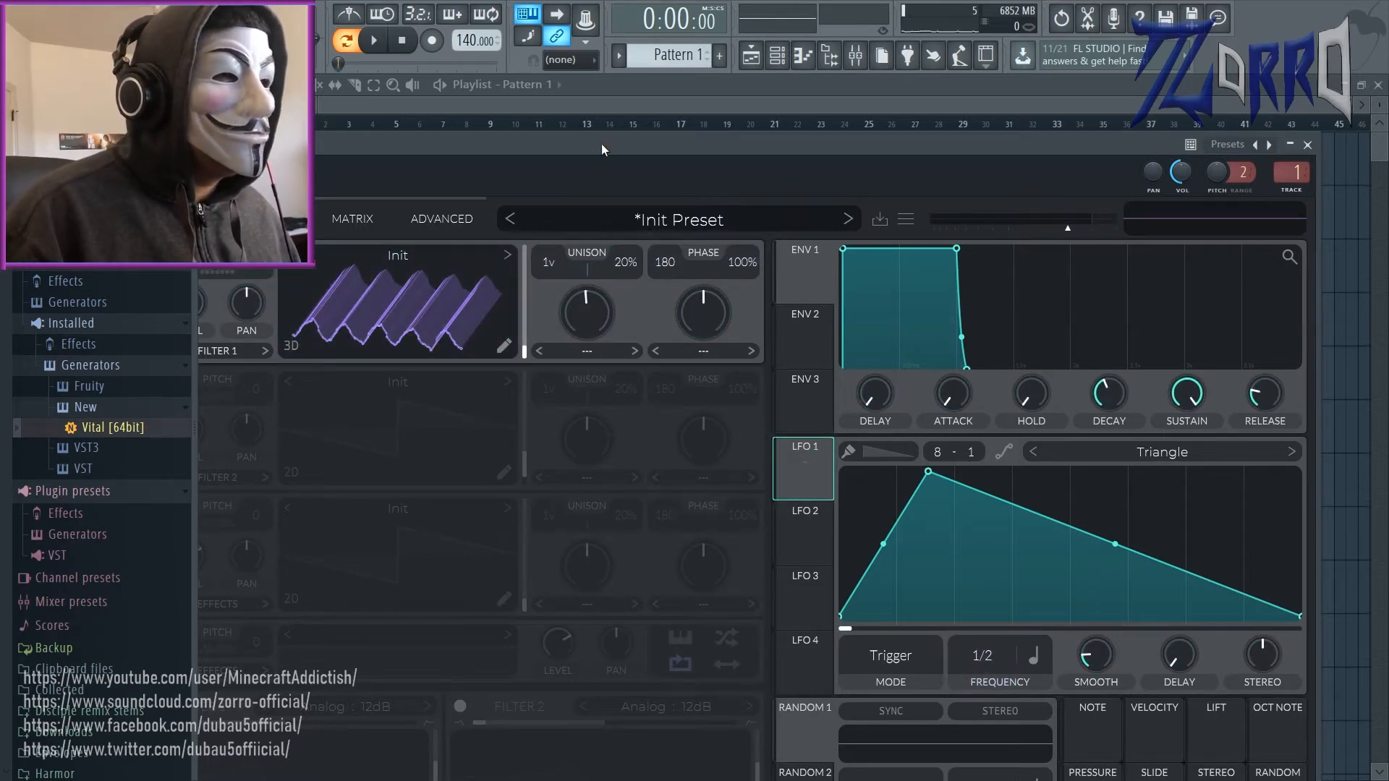
{"action": "left_click_drag", "start_coordinate": [601, 144], "coordinate": [737, 158]}
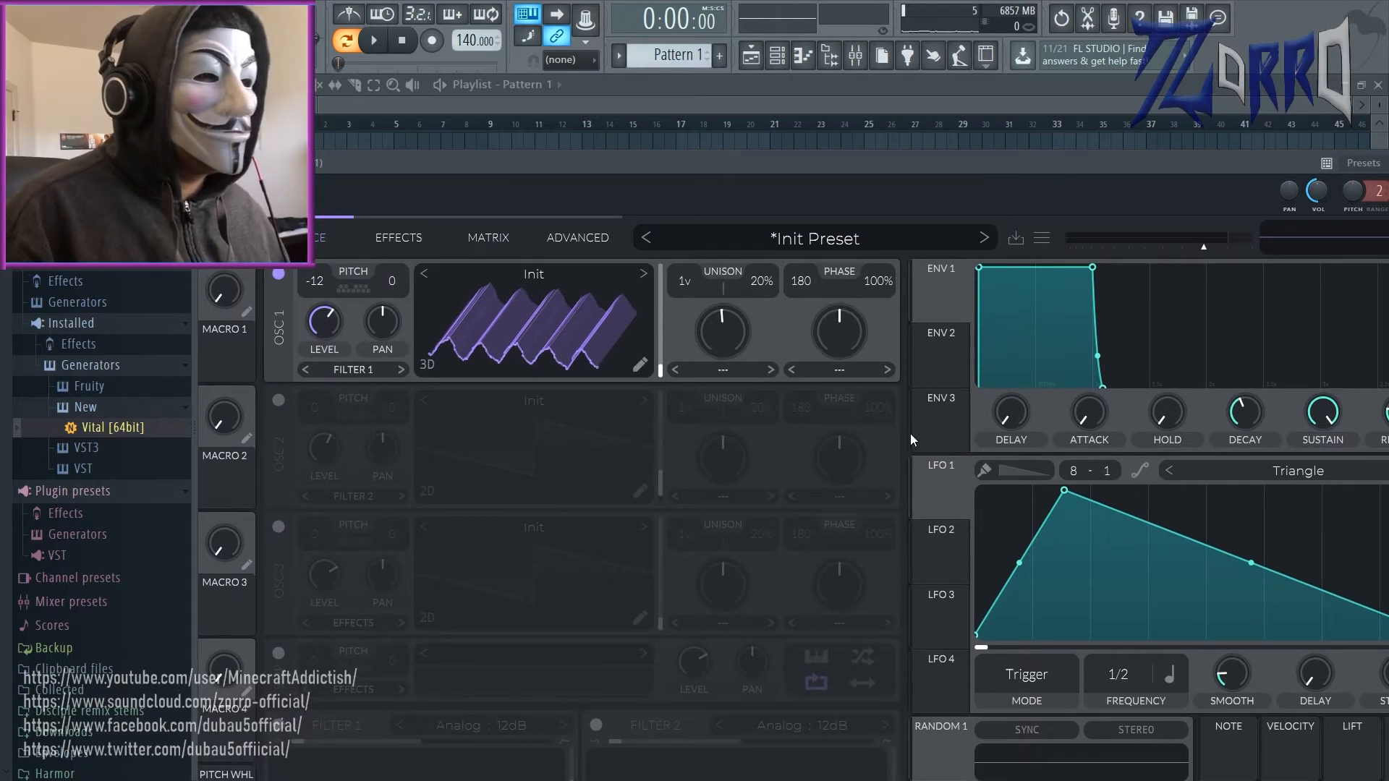
Step: Assign LFO 1 to oscillator 1's level and try several modulation amounts, including 0.615 and 0.485
{"action": "left_click_drag", "start_coordinate": [943, 495], "coordinate": [327, 324]}
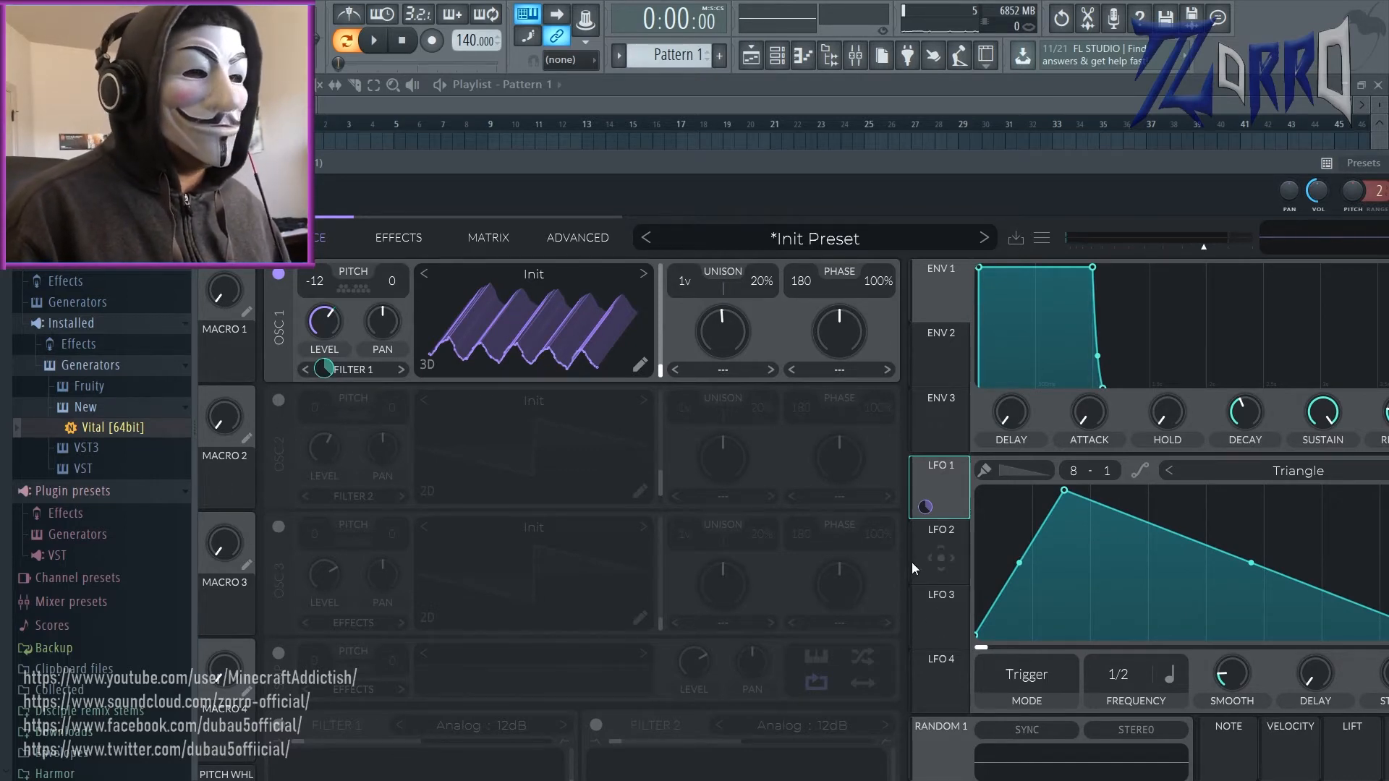
{"action": "left_click_drag", "start_coordinate": [323, 379], "coordinate": [322, 376]}
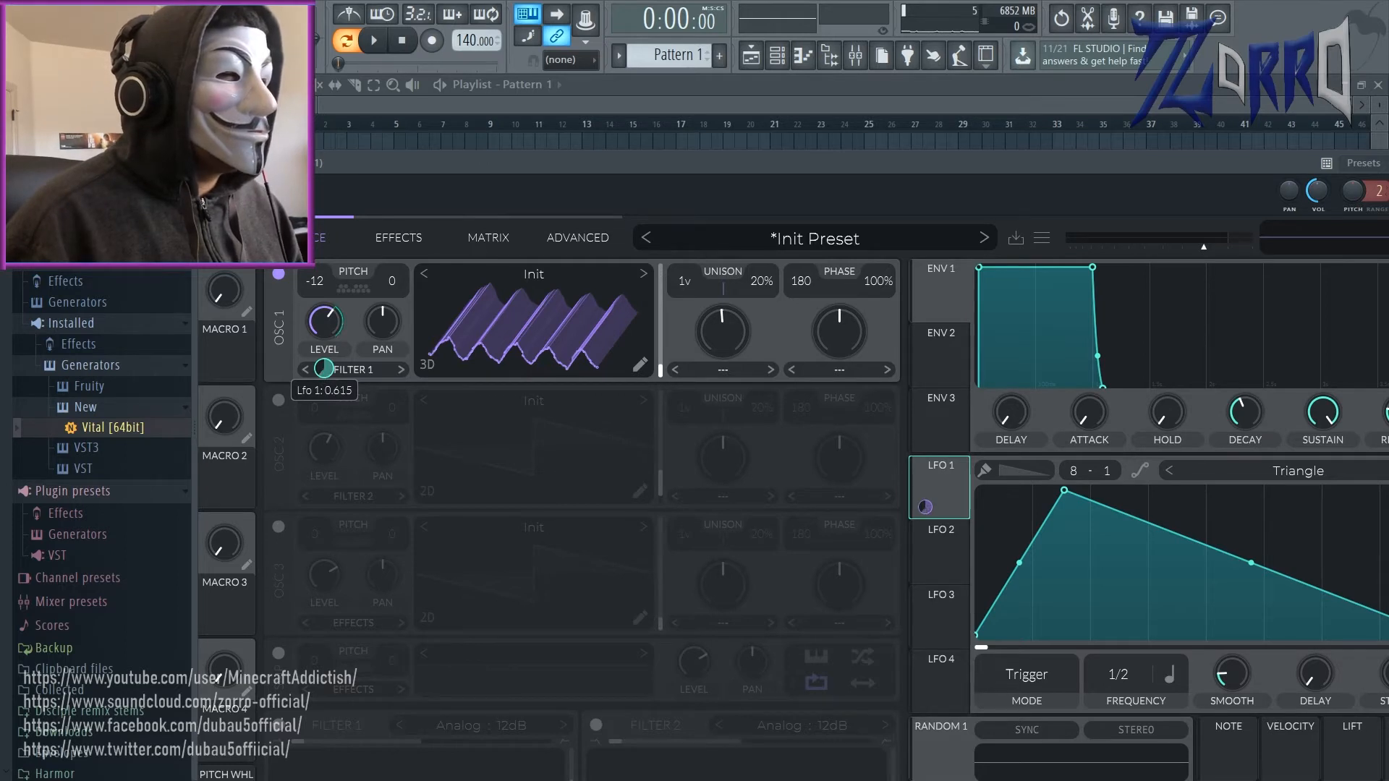
{"action": "left_click_drag", "start_coordinate": [323, 369], "coordinate": [323, 315]}
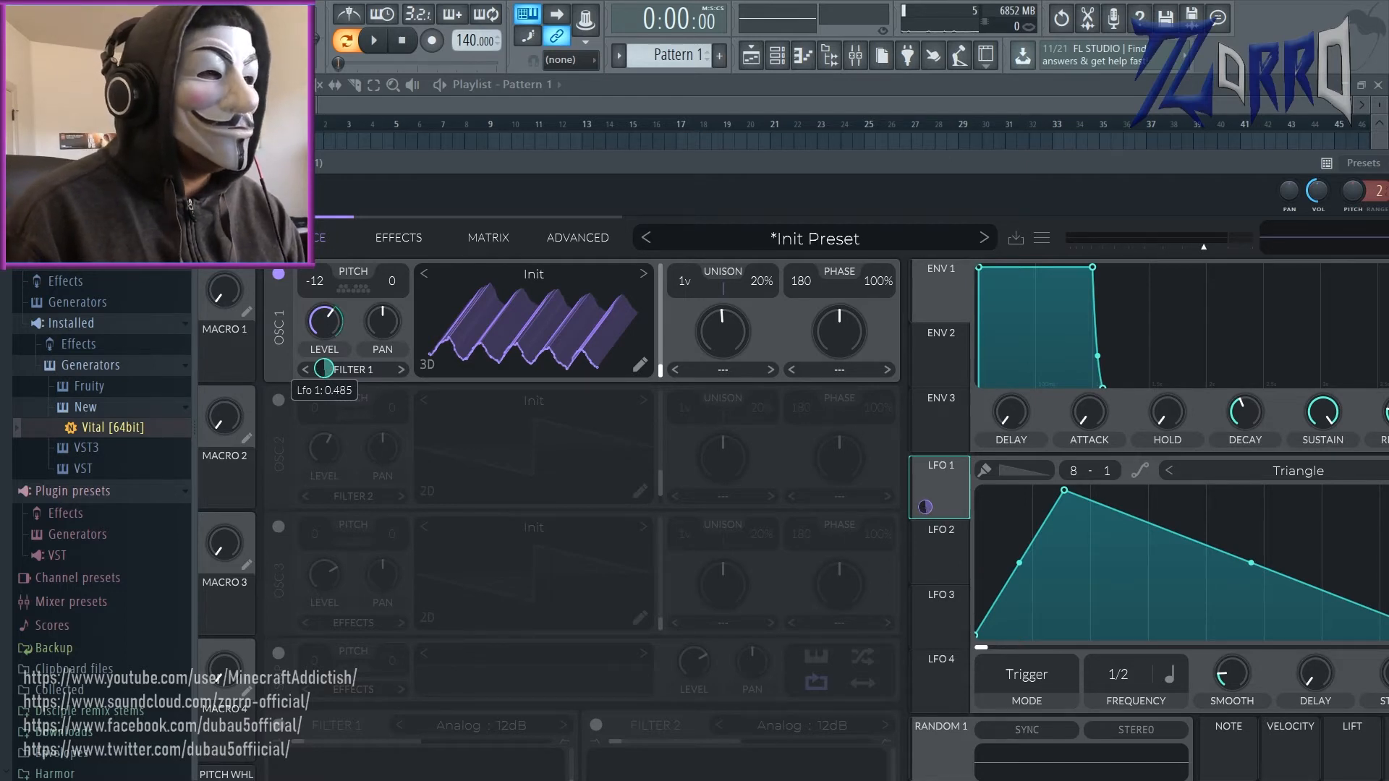
{"action": "left_click_drag", "start_coordinate": [324, 369], "coordinate": [330, 373]}
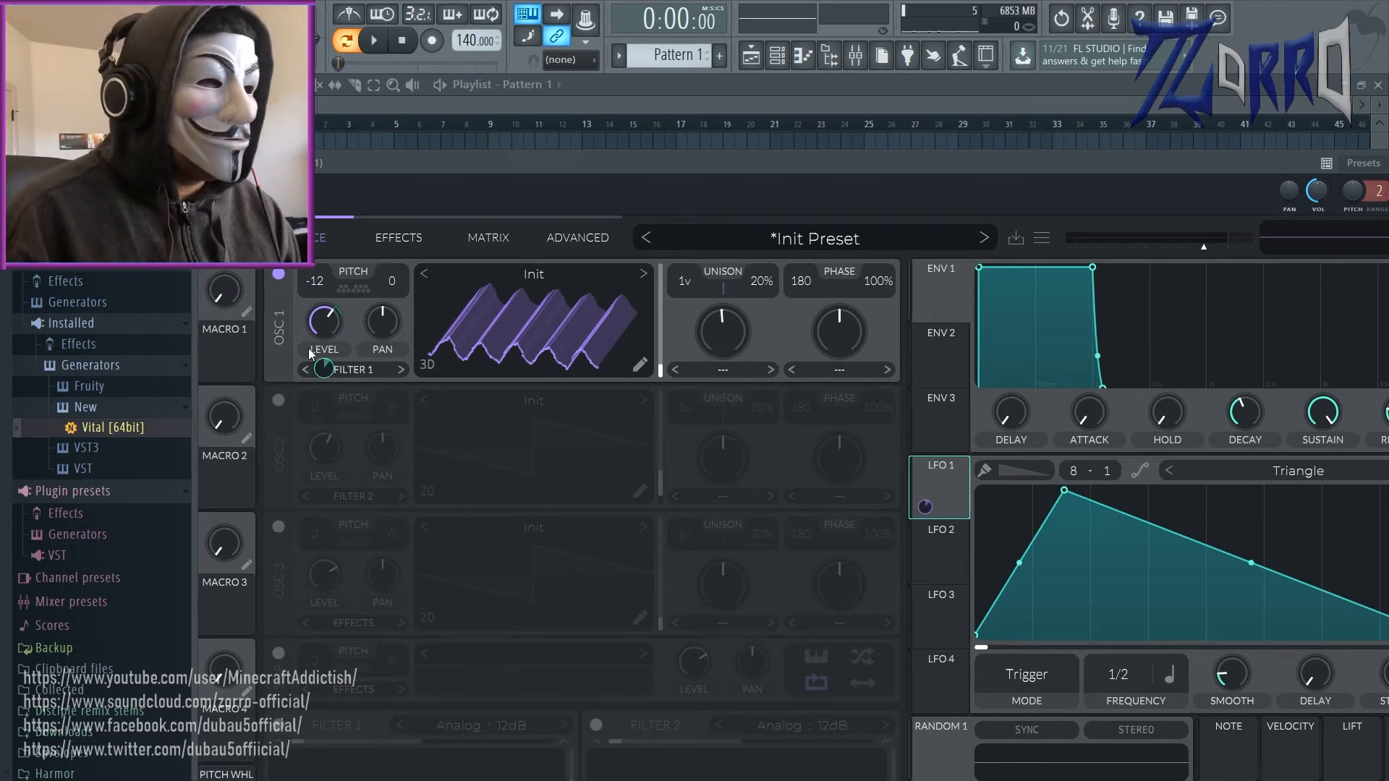
{"action": "mouse_move", "coordinate": [327, 372]}
{"action": "mouse_move", "coordinate": [323, 369]}
{"action": "left_mouse_down"}
{"action": "mouse_move", "coordinate": [324, 319]}
{"action": "mouse_move", "coordinate": [322, 379]}
{"action": "left_mouse_up"}
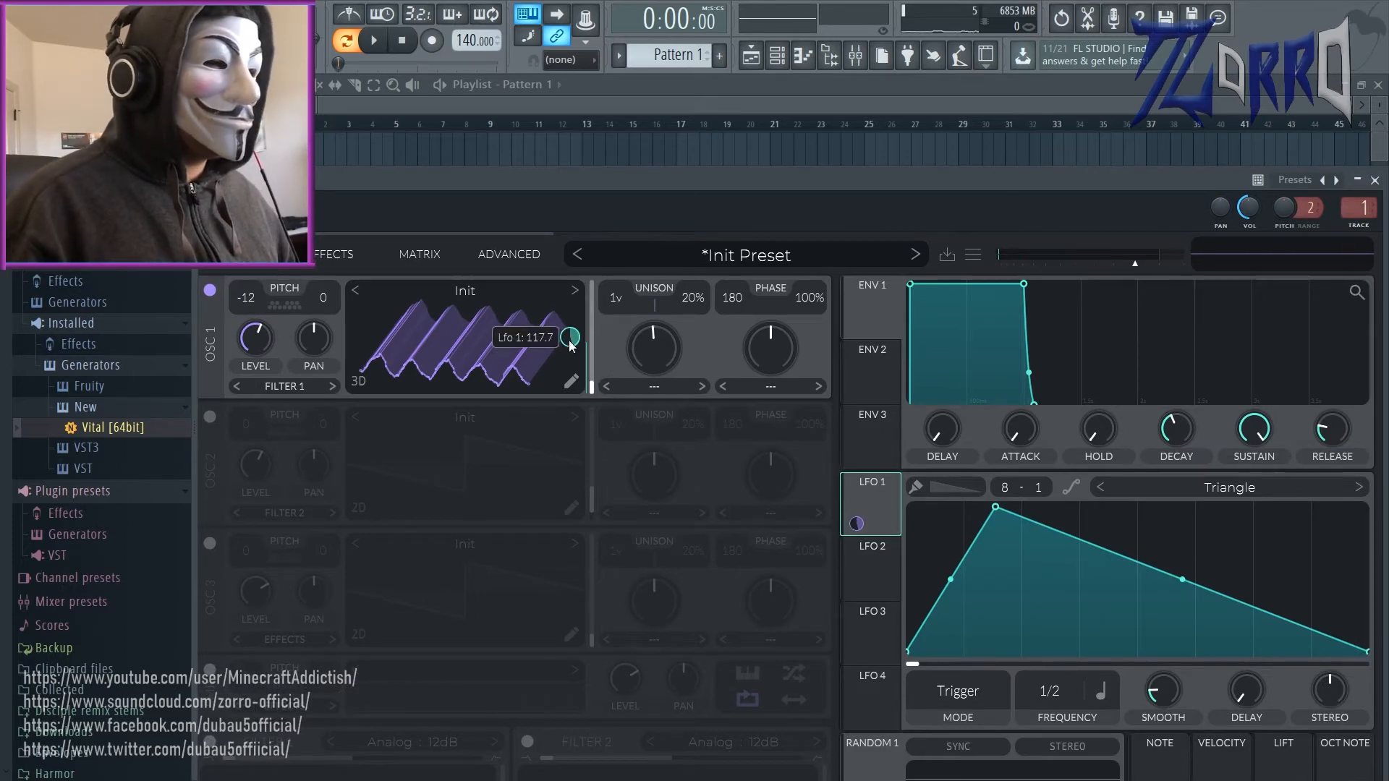
Step: Open oscillator 1's wavetable editor and move the Vital window higher
{"action": "left_click", "coordinate": [573, 382]}
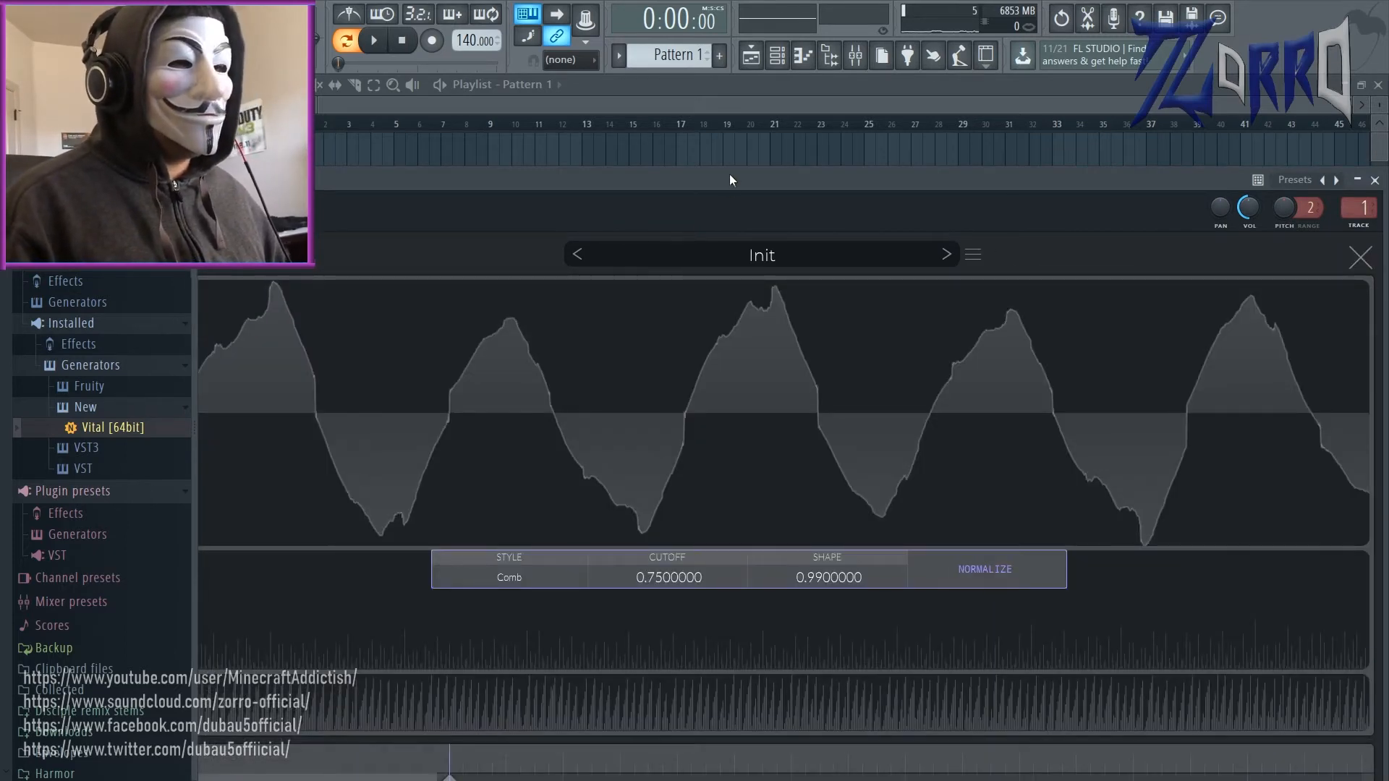
{"action": "left_click_drag", "start_coordinate": [729, 175], "coordinate": [868, 20]}
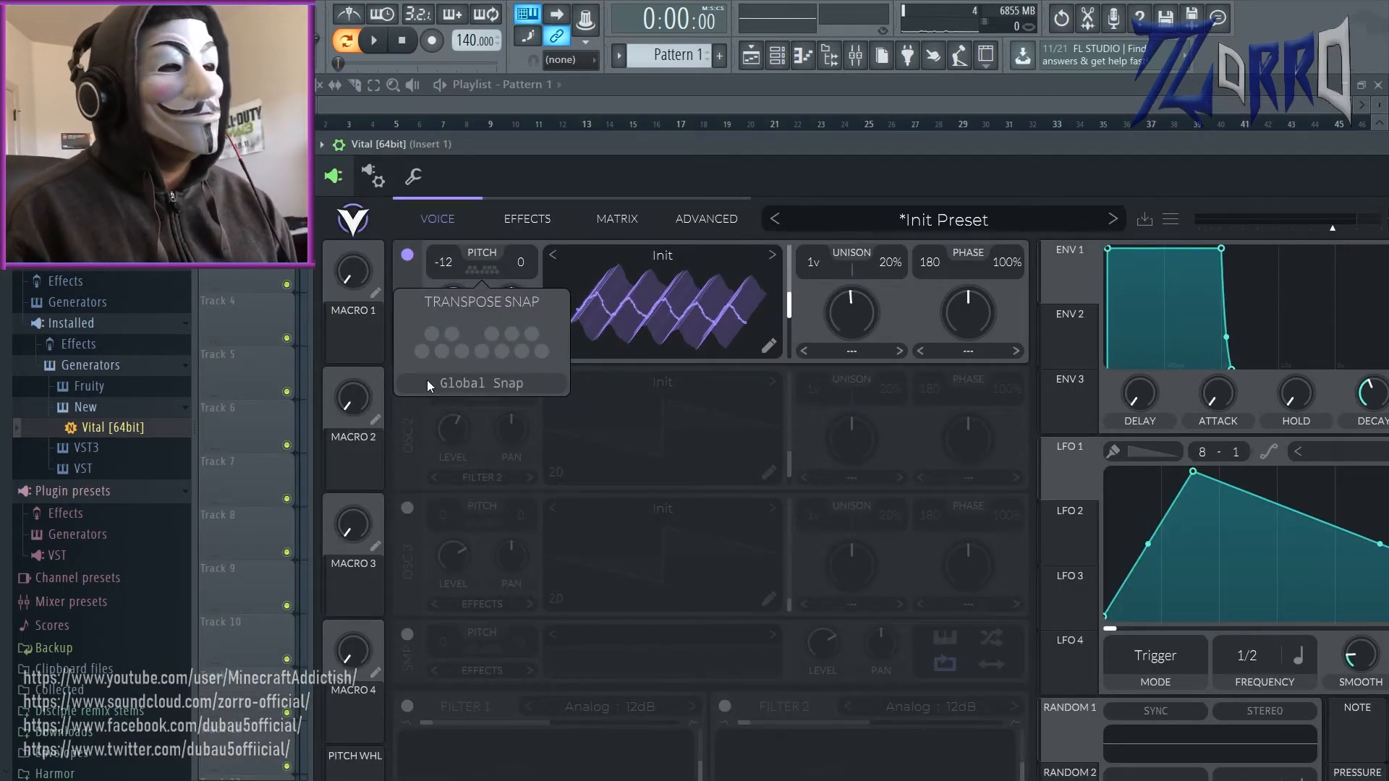
Step: Toggle a note in oscillator 1's transpose snap settings on and off again
{"action": "left_click", "coordinate": [450, 334]}
{"action": "left_click", "coordinate": [450, 335]}
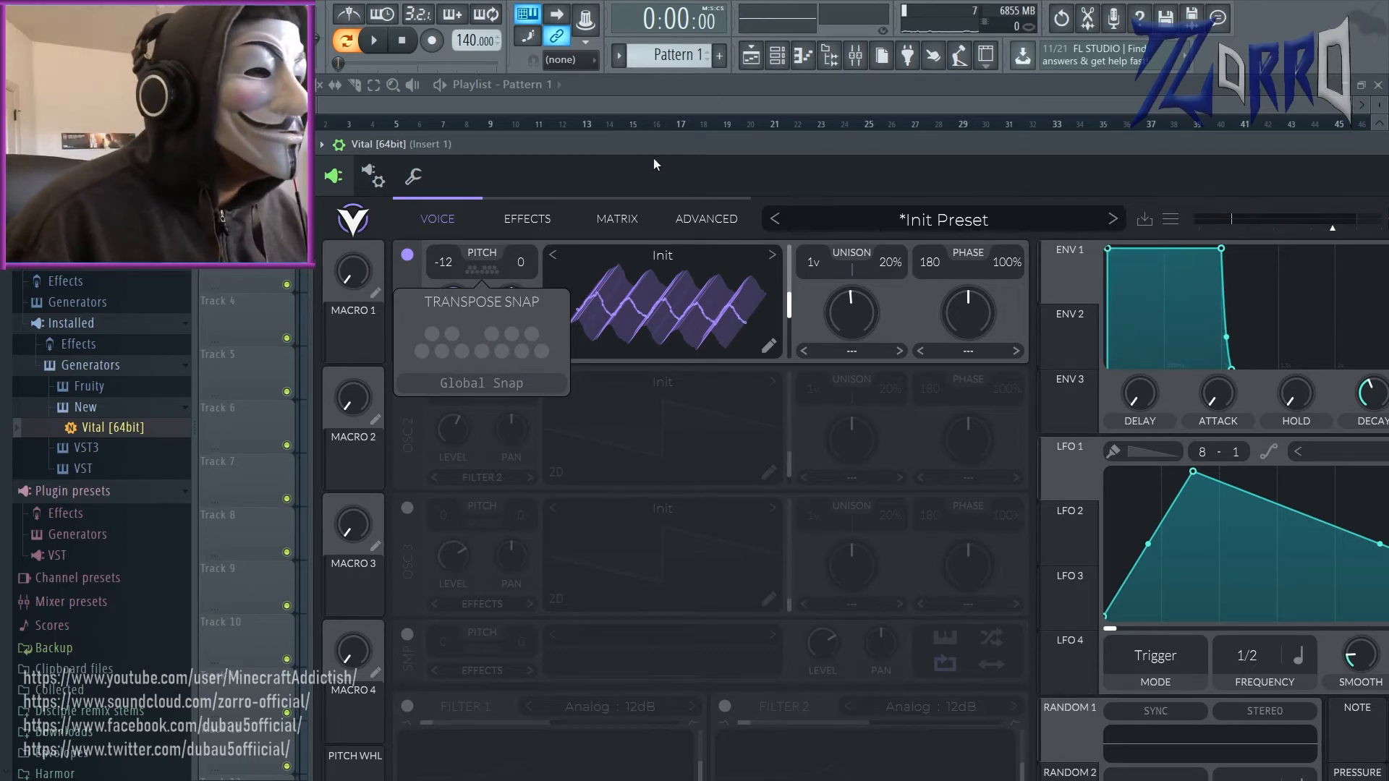
{"action": "left_click", "coordinate": [704, 125]}
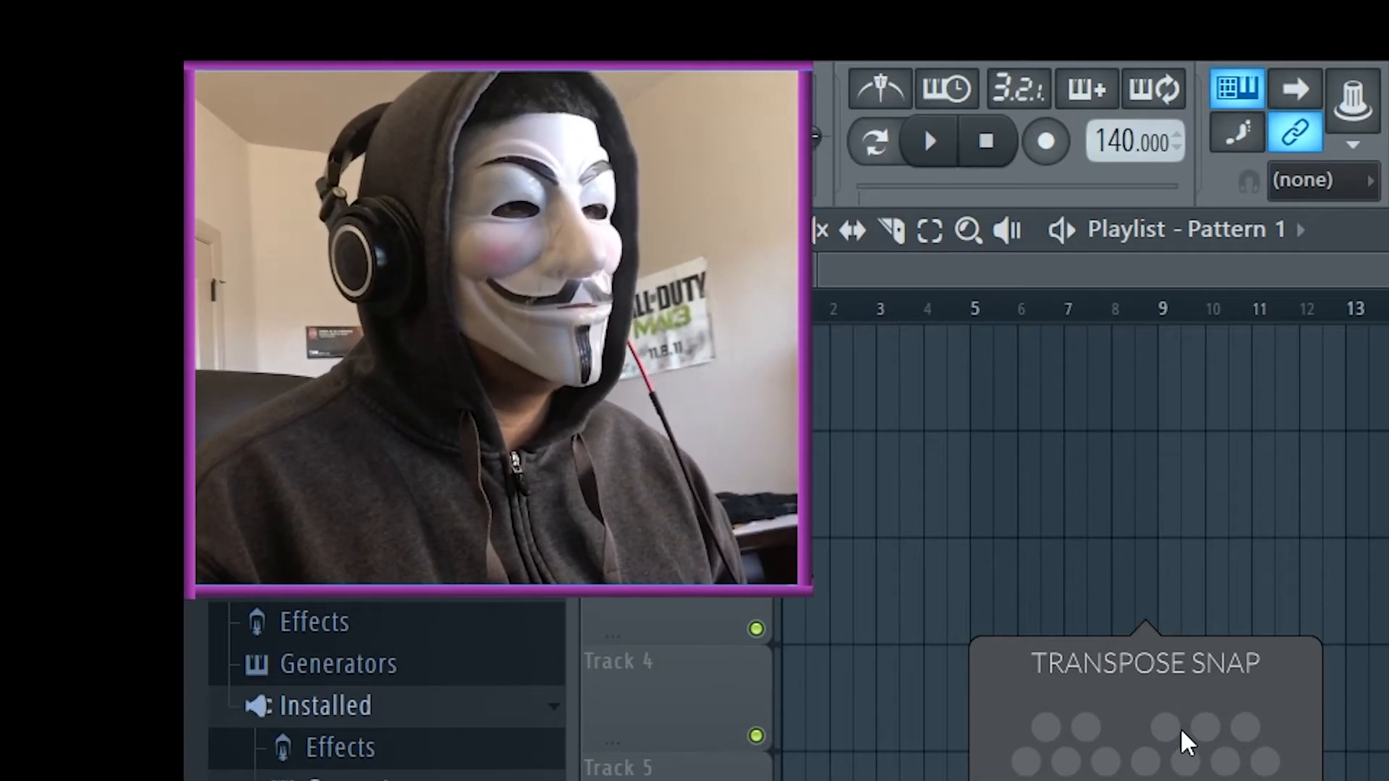
{"action": "left_click_drag", "start_coordinate": [1387, 269], "coordinate": [1375, 269]}
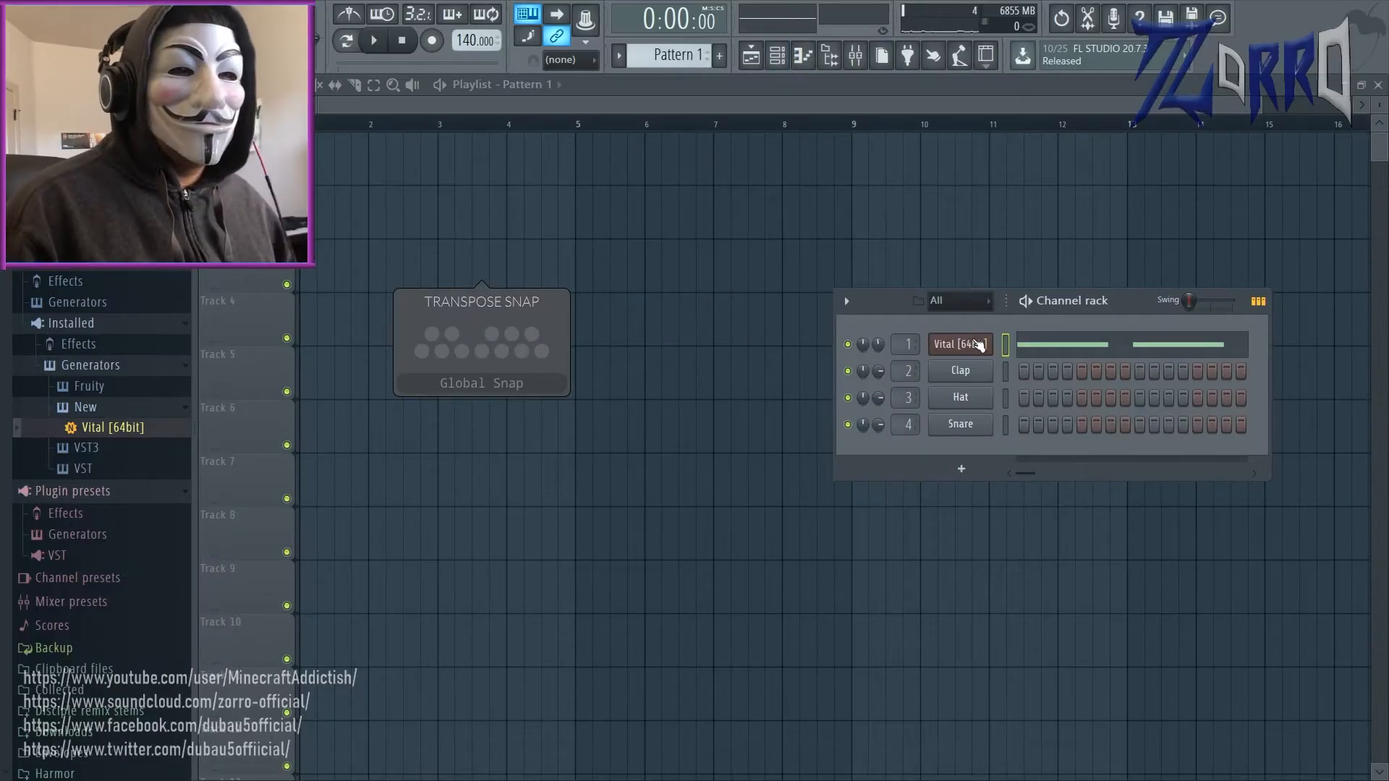
Step: Try to restore the Vital interface by closing it, reopening it from the Channel rack and repositioning its window
{"action": "left_click", "coordinate": [977, 345]}
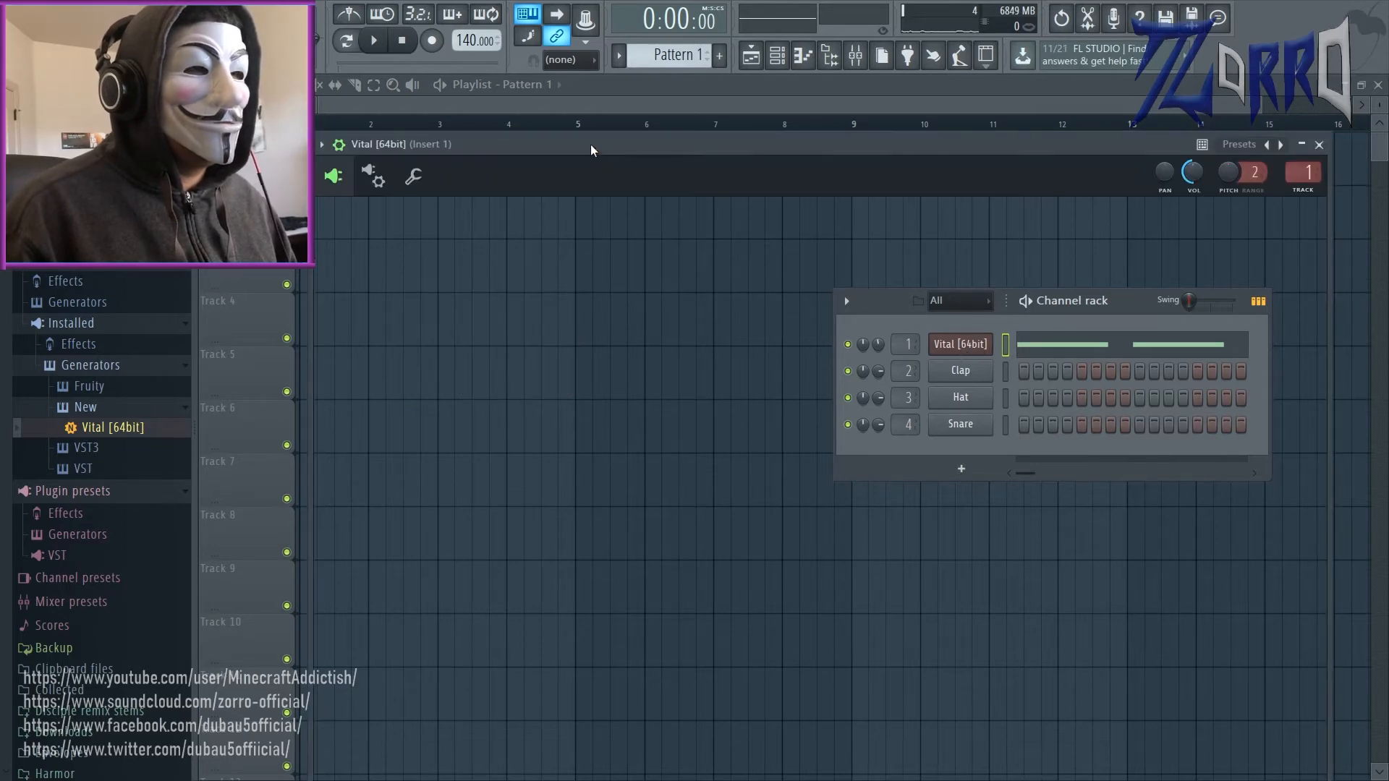
{"action": "left_click_drag", "start_coordinate": [590, 145], "coordinate": [532, 155]}
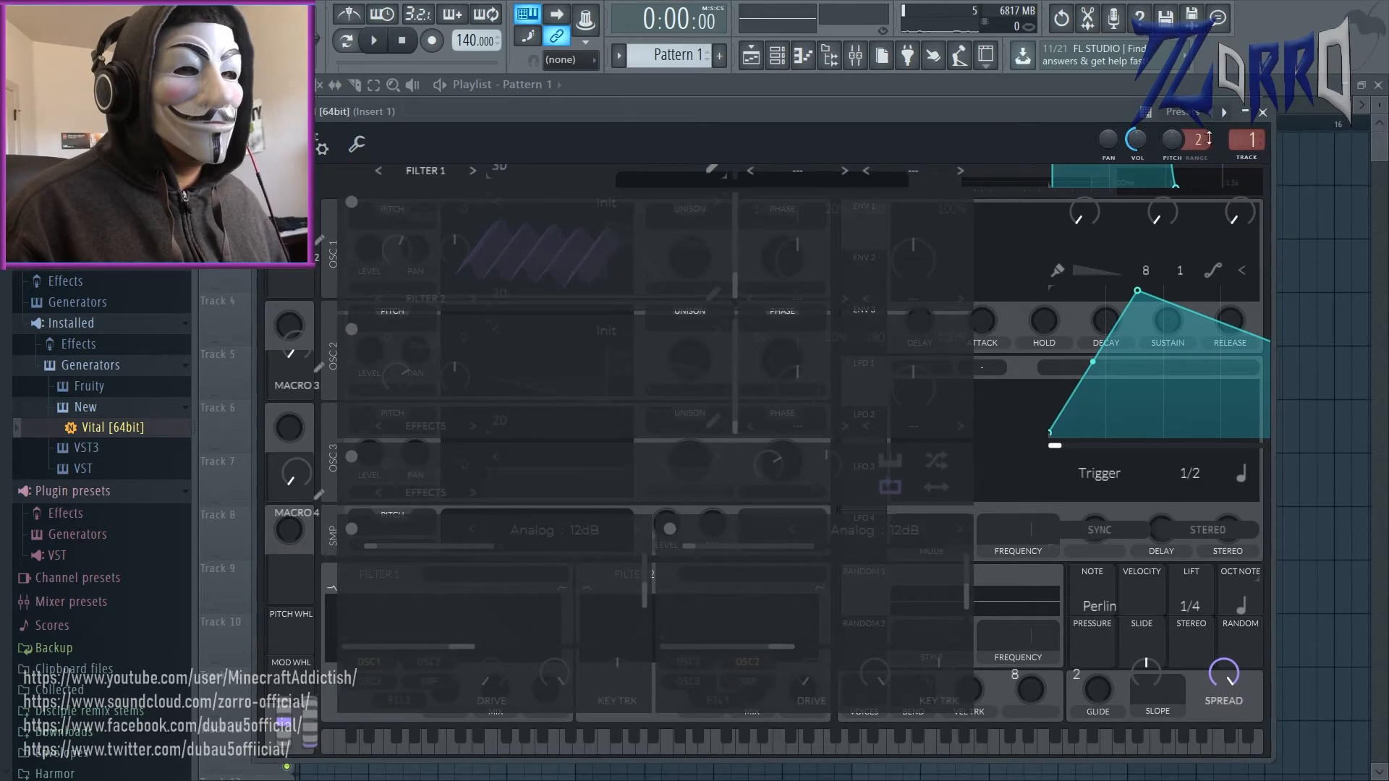
{"action": "left_click", "coordinate": [1265, 114]}
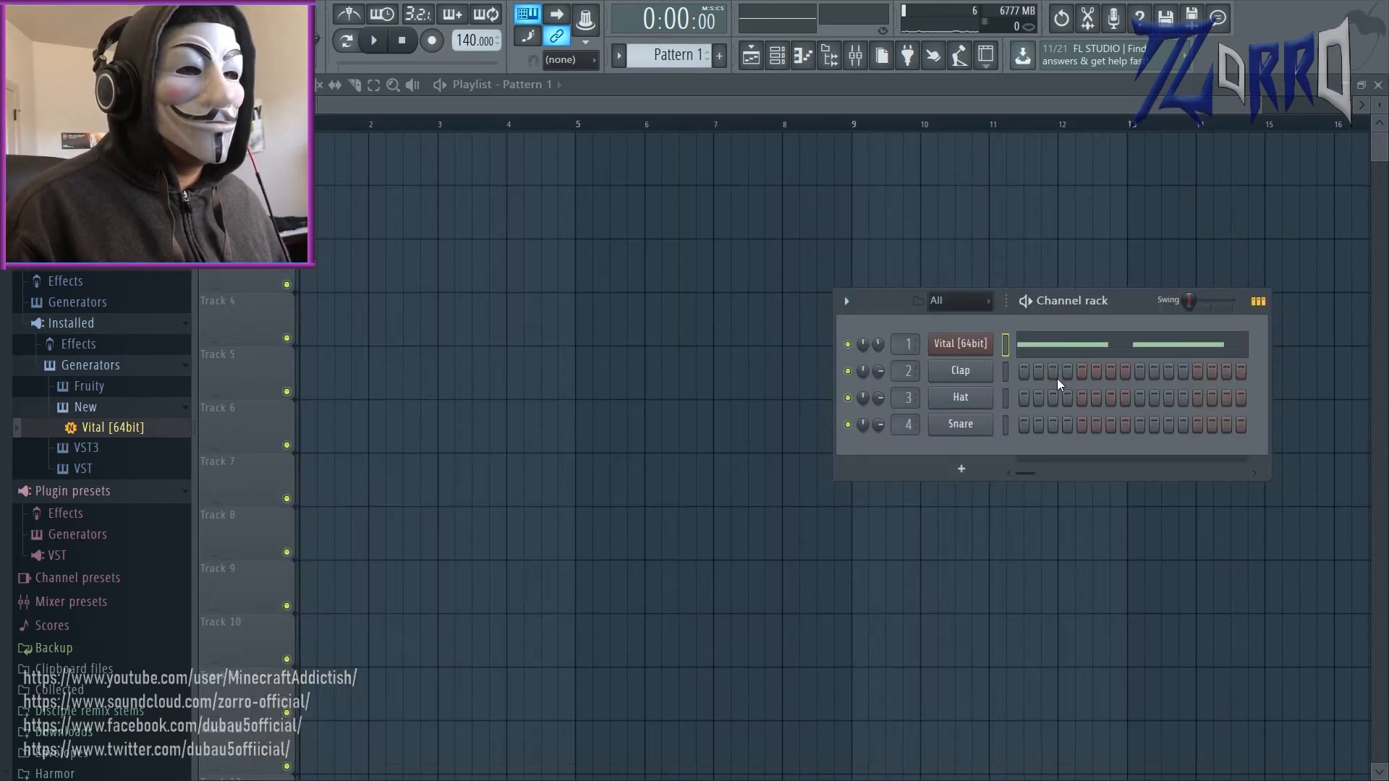
{"action": "left_click", "coordinate": [961, 344]}
{"action": "left_click_drag", "start_coordinate": [519, 105], "coordinate": [512, 136]}
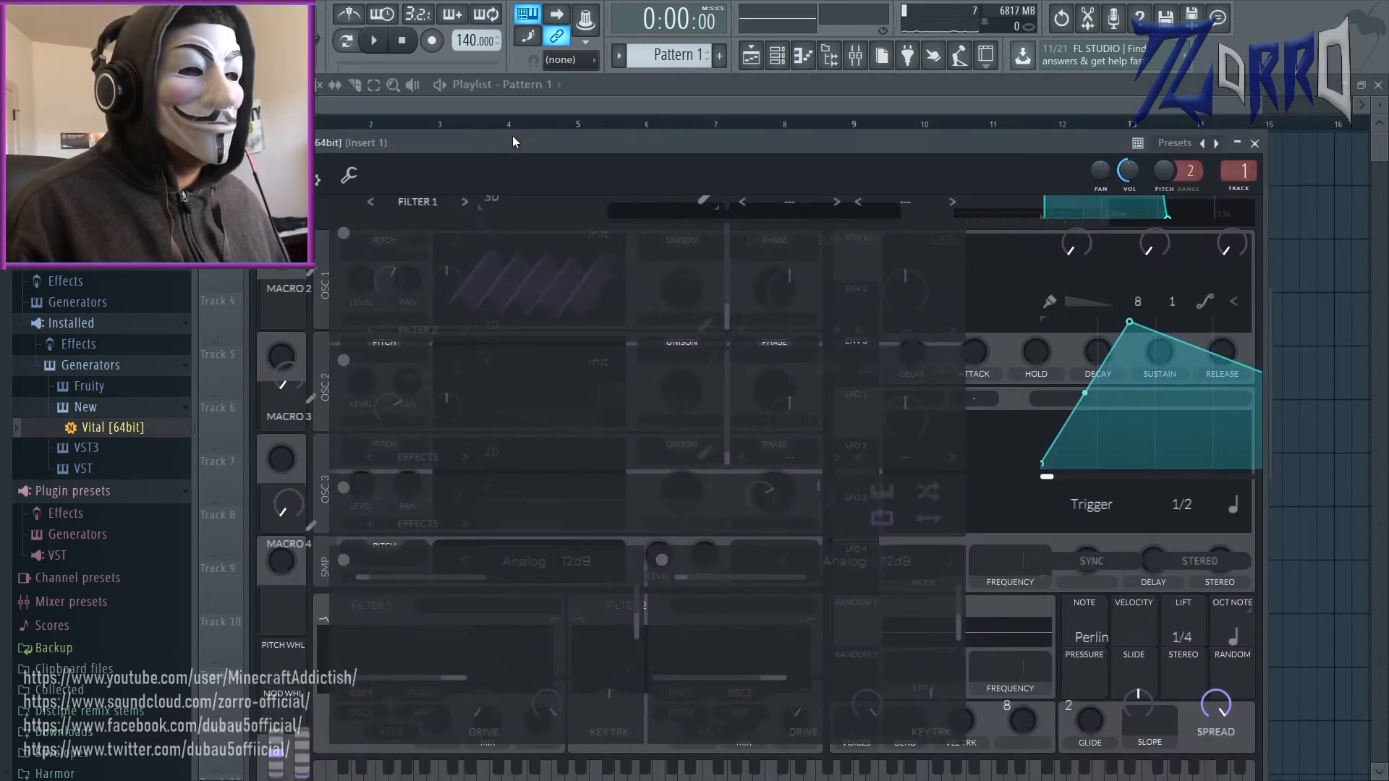
{"action": "left_click", "coordinate": [1085, 395]}
{"action": "left_click", "coordinate": [738, 692]}
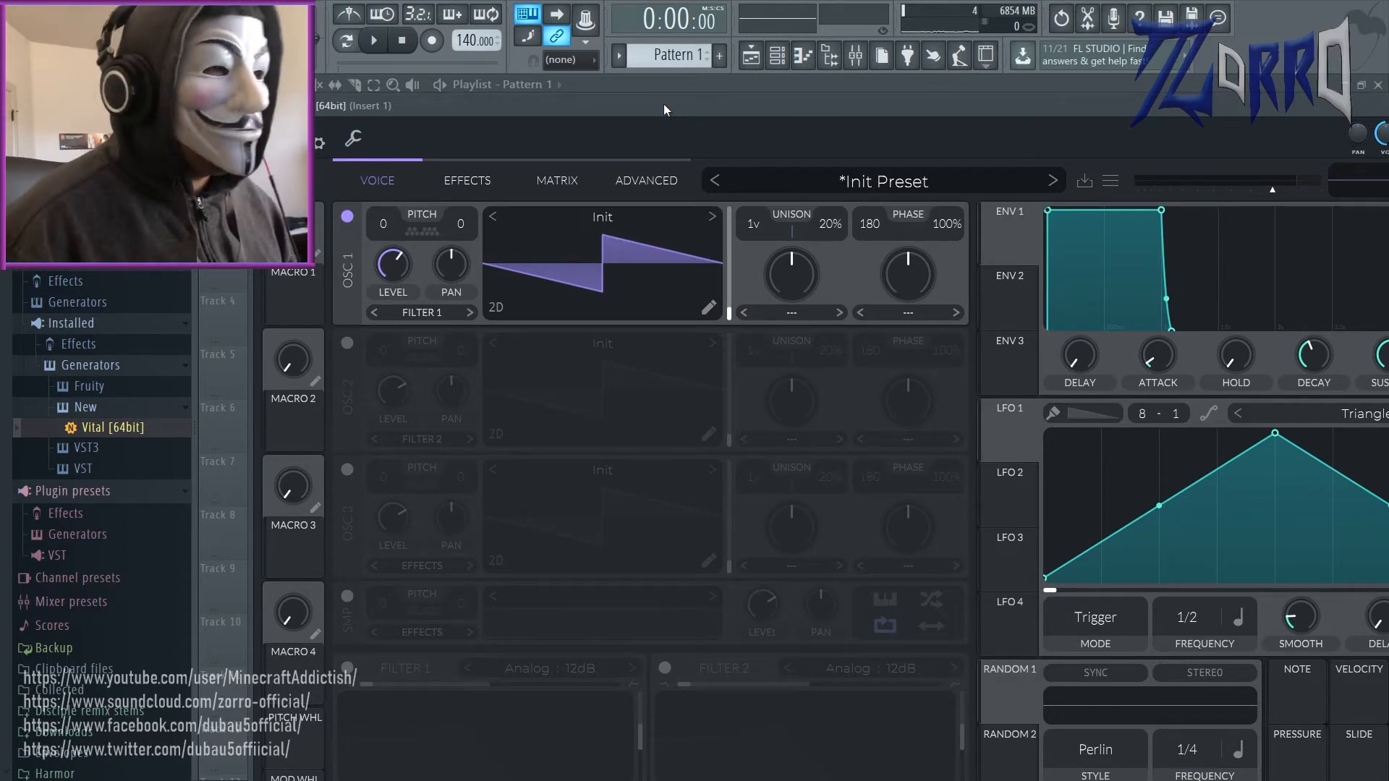
Step: Load the Factory wavetable Pink Noise into oscillator 1 and transpose the oscillator to -12
{"action": "left_click", "coordinate": [603, 217]}
{"action": "scroll", "coordinate": [1075, 366], "scroll_direction": "down", "scroll_amount": 1}
{"action": "scroll", "coordinate": [1062, 382], "scroll_direction": "up", "scroll_amount": 1}
{"action": "left_click", "coordinate": [1066, 363]}
{"action": "left_click_drag", "start_coordinate": [383, 224], "coordinate": [409, 355]}
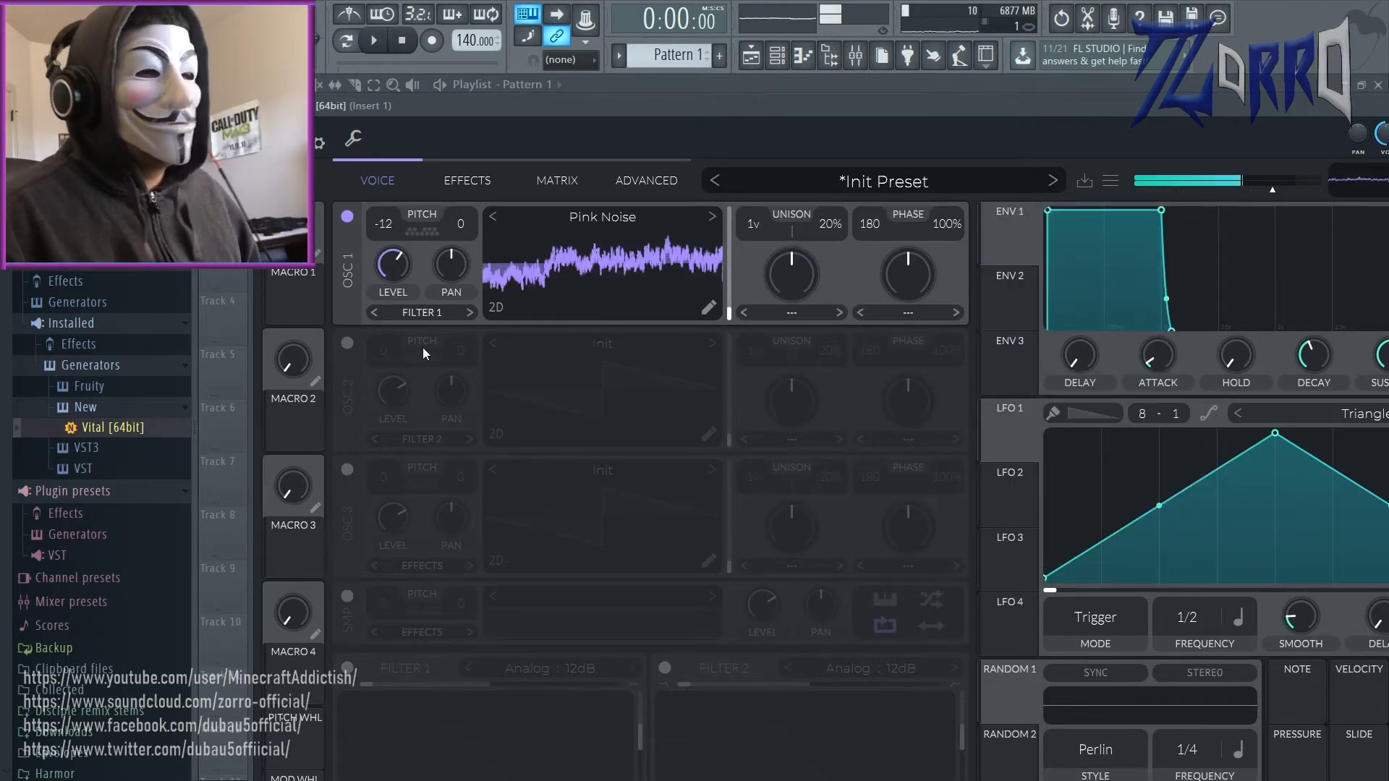
Step: Enable oscillator 2 with the Formant Scale spectral morph and transpose it to -12
{"action": "left_click", "coordinate": [347, 343]}
{"action": "left_click", "coordinate": [805, 437]}
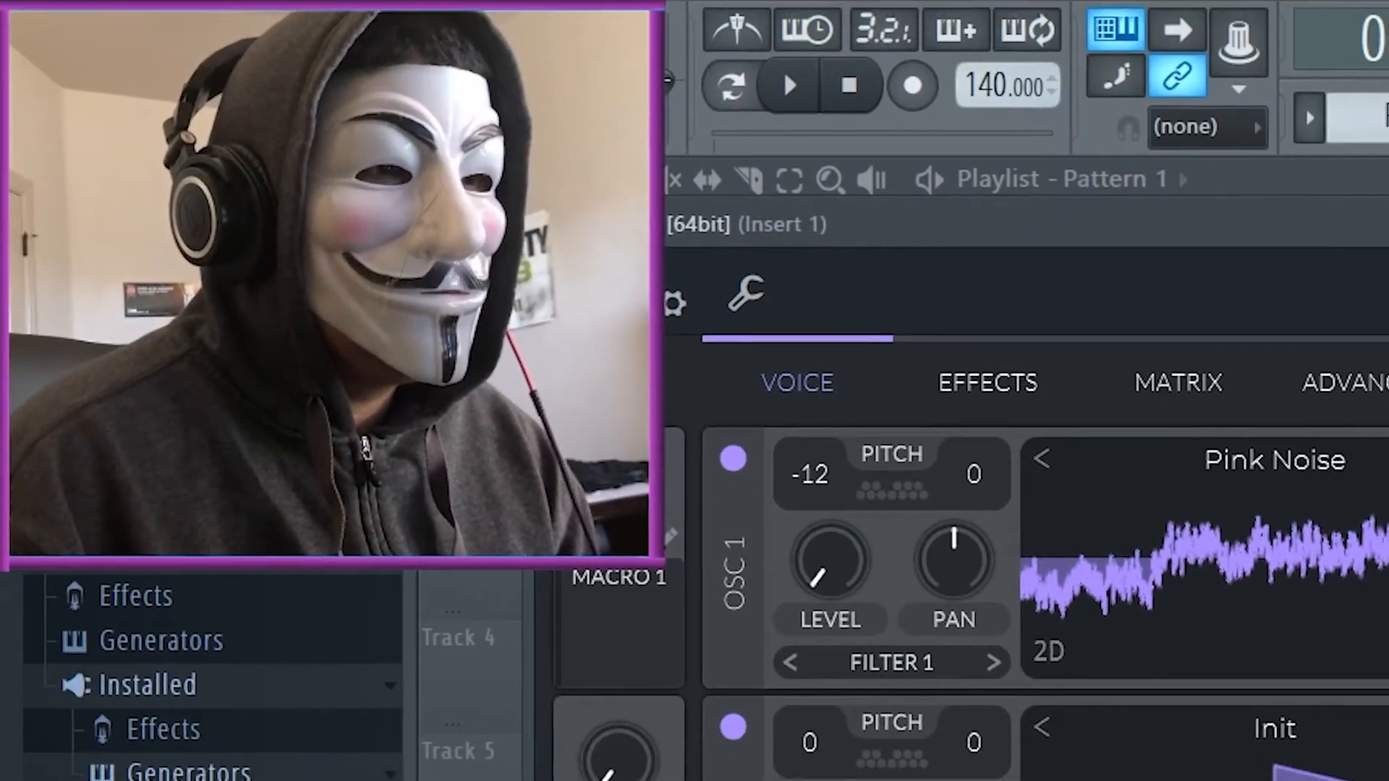
{"action": "mouse_move", "coordinate": [801, 411]}
{"action": "left_mouse_down"}
{"action": "mouse_move", "coordinate": [827, 352]}
{"action": "mouse_move", "coordinate": [809, 520]}
{"action": "mouse_move", "coordinate": [823, 406]}
{"action": "left_mouse_up"}
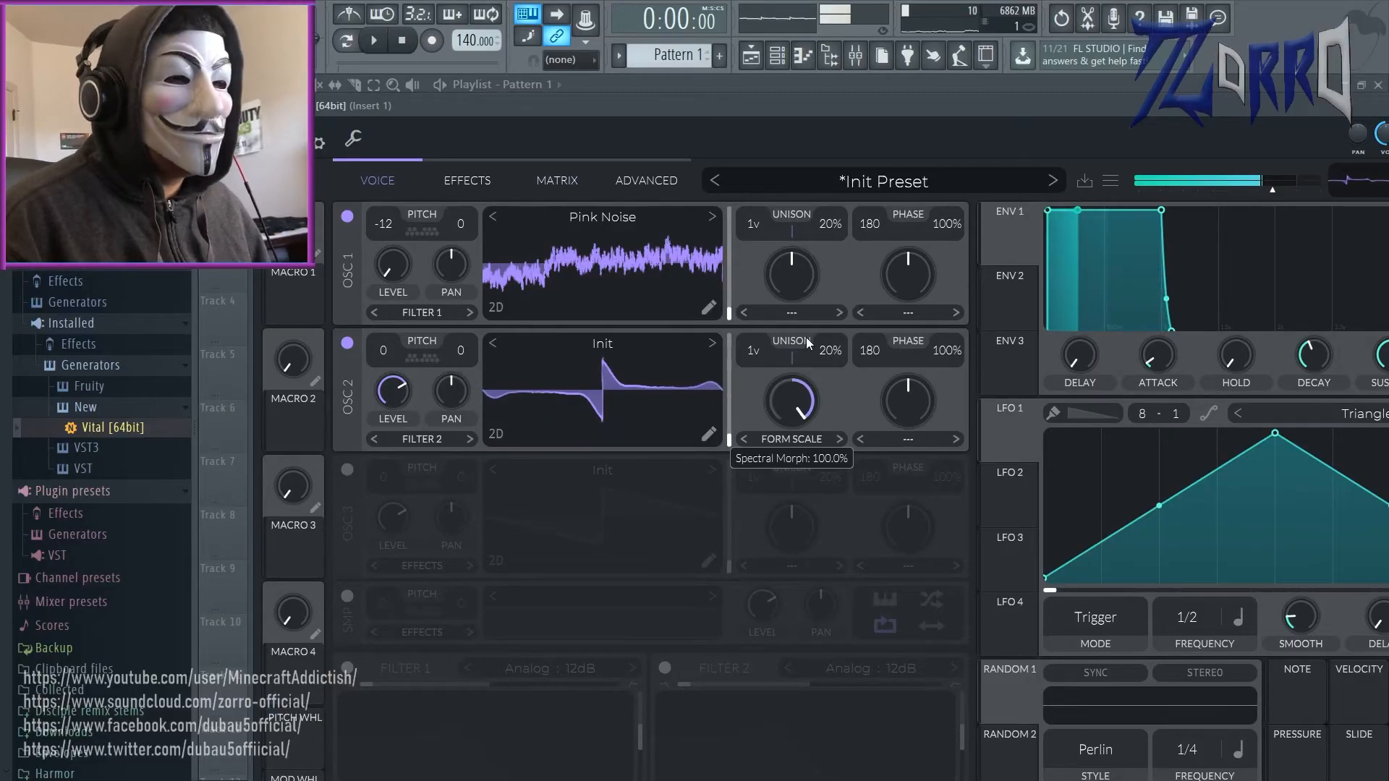
{"action": "left_click_drag", "start_coordinate": [809, 343], "coordinate": [815, 403]}
{"action": "left_click_drag", "start_coordinate": [384, 350], "coordinate": [414, 454]}
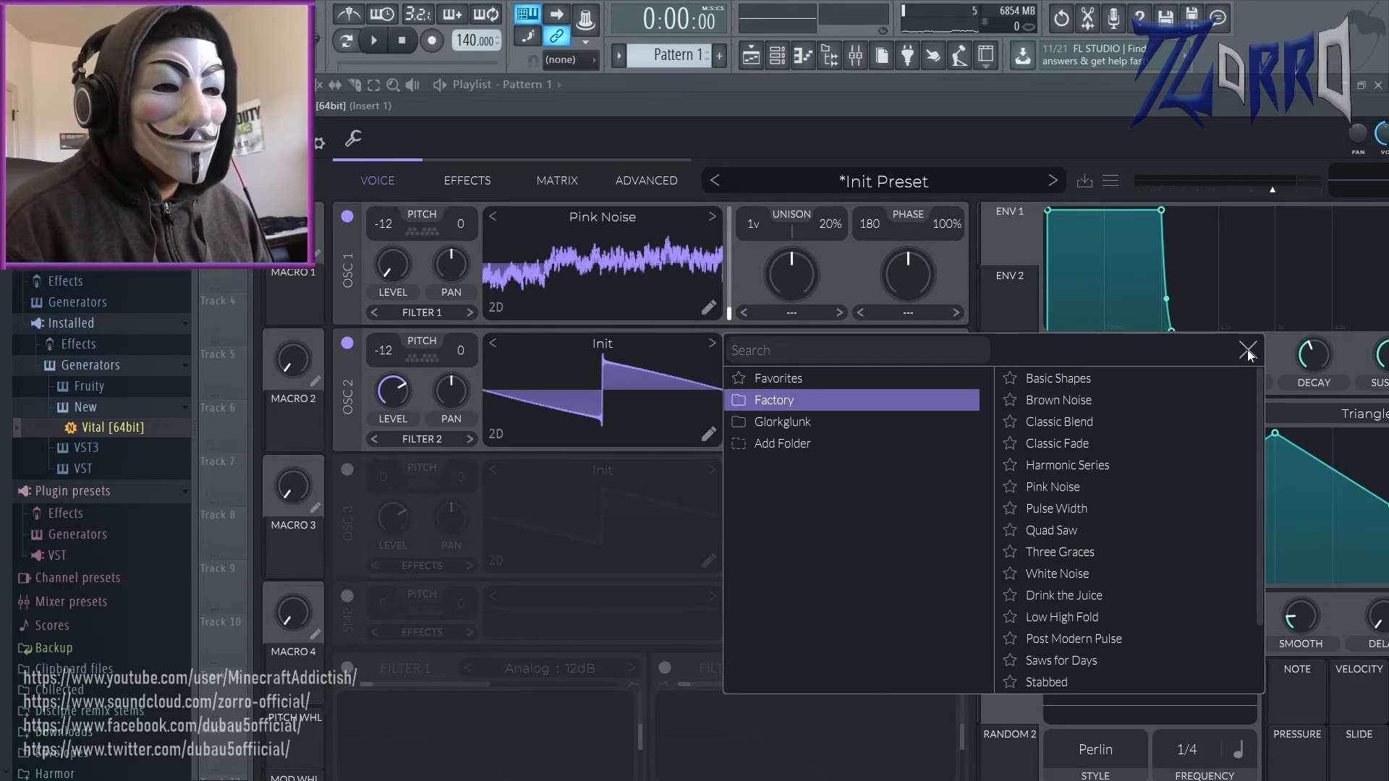
Step: Load the Factory wavetable Basic Shapes into oscillator 2 at about frame 55 and turn its Formant Scale amount fully up
{"action": "scroll", "coordinate": [1118, 463], "scroll_direction": "down", "scroll_amount": 2}
{"action": "scroll", "coordinate": [1118, 465], "scroll_direction": "up", "scroll_amount": 2}
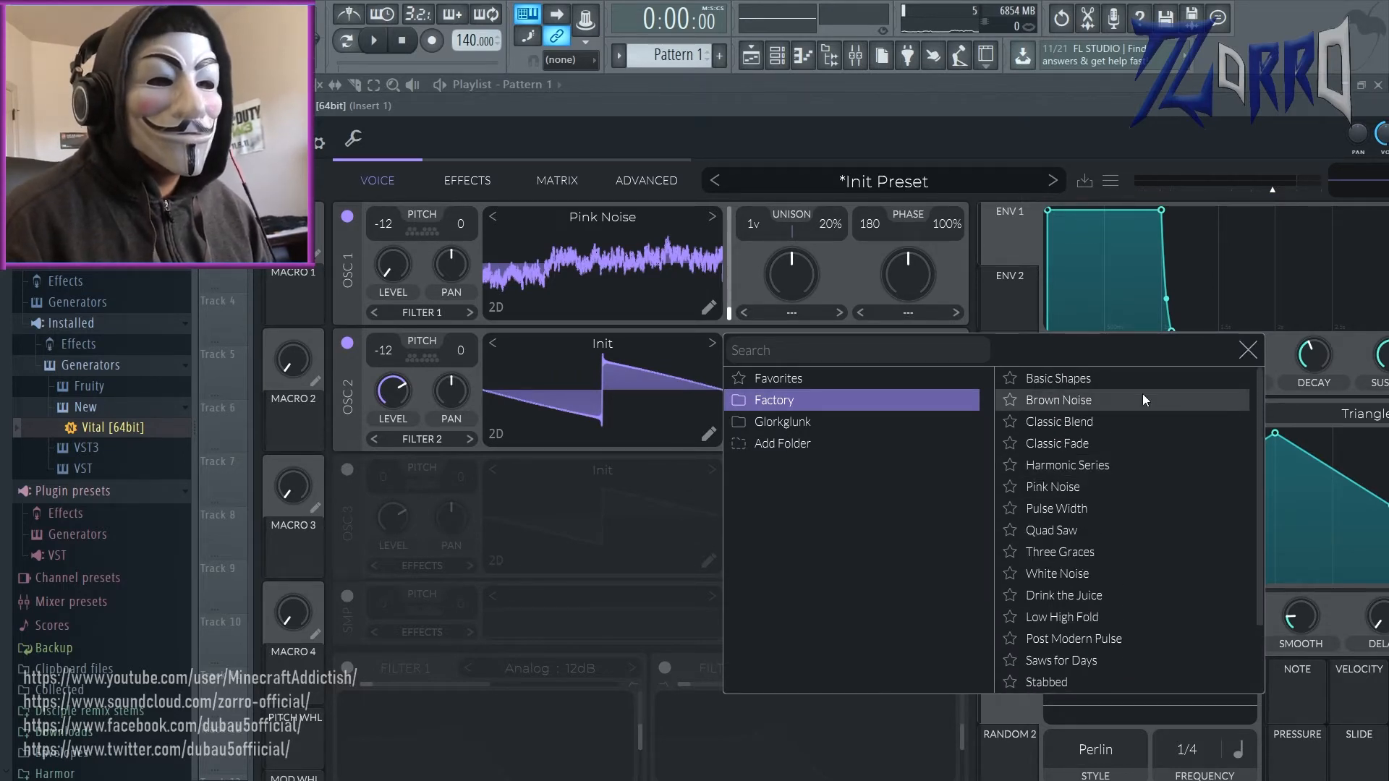
{"action": "left_click", "coordinate": [1138, 378]}
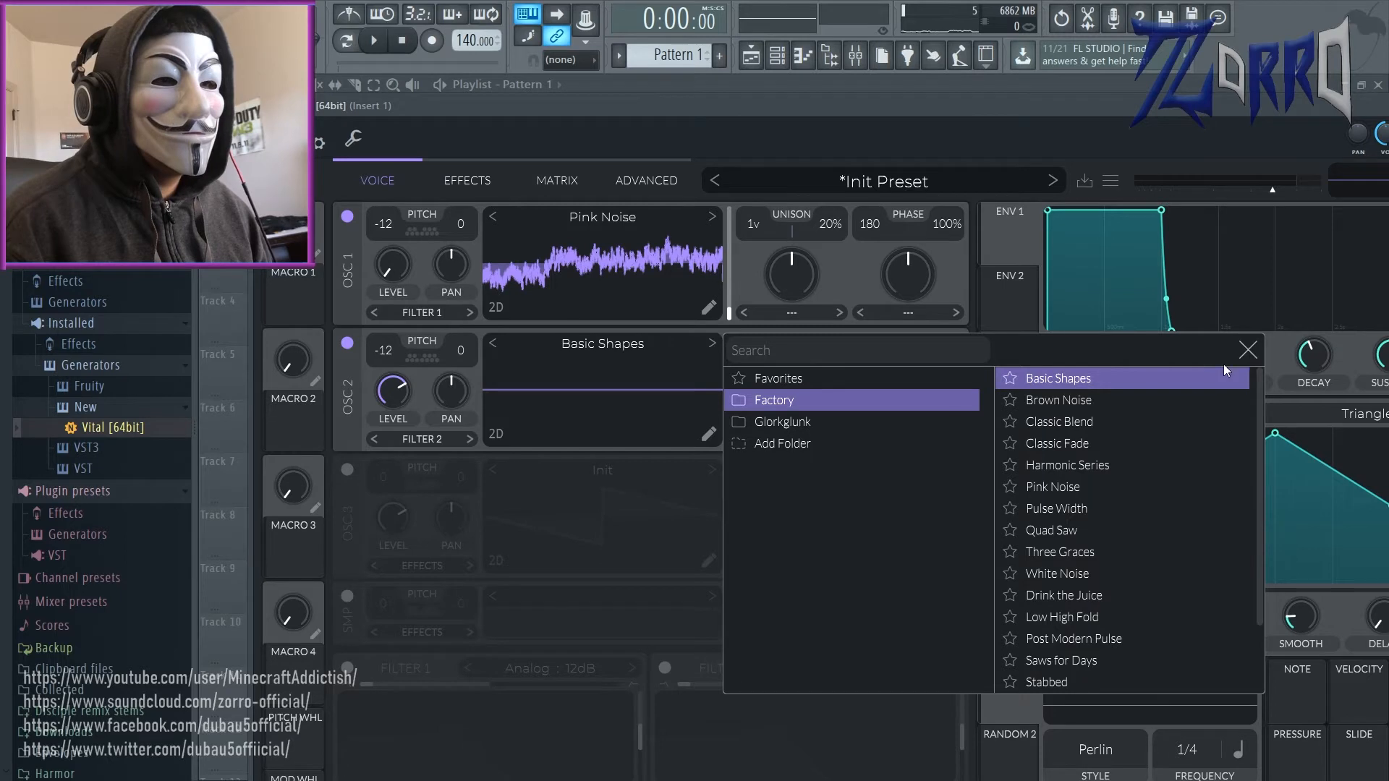
{"action": "left_click", "coordinate": [1141, 384]}
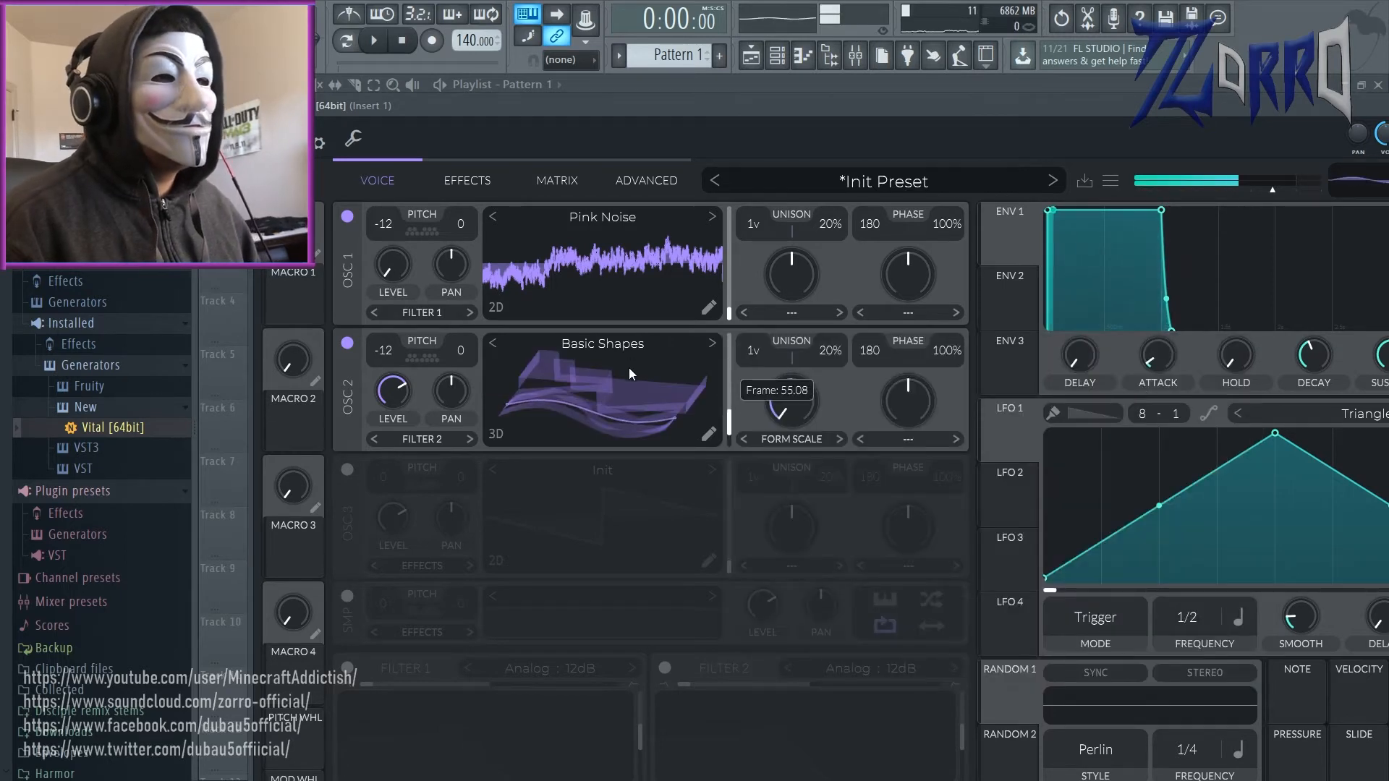
{"action": "left_click", "coordinate": [628, 371]}
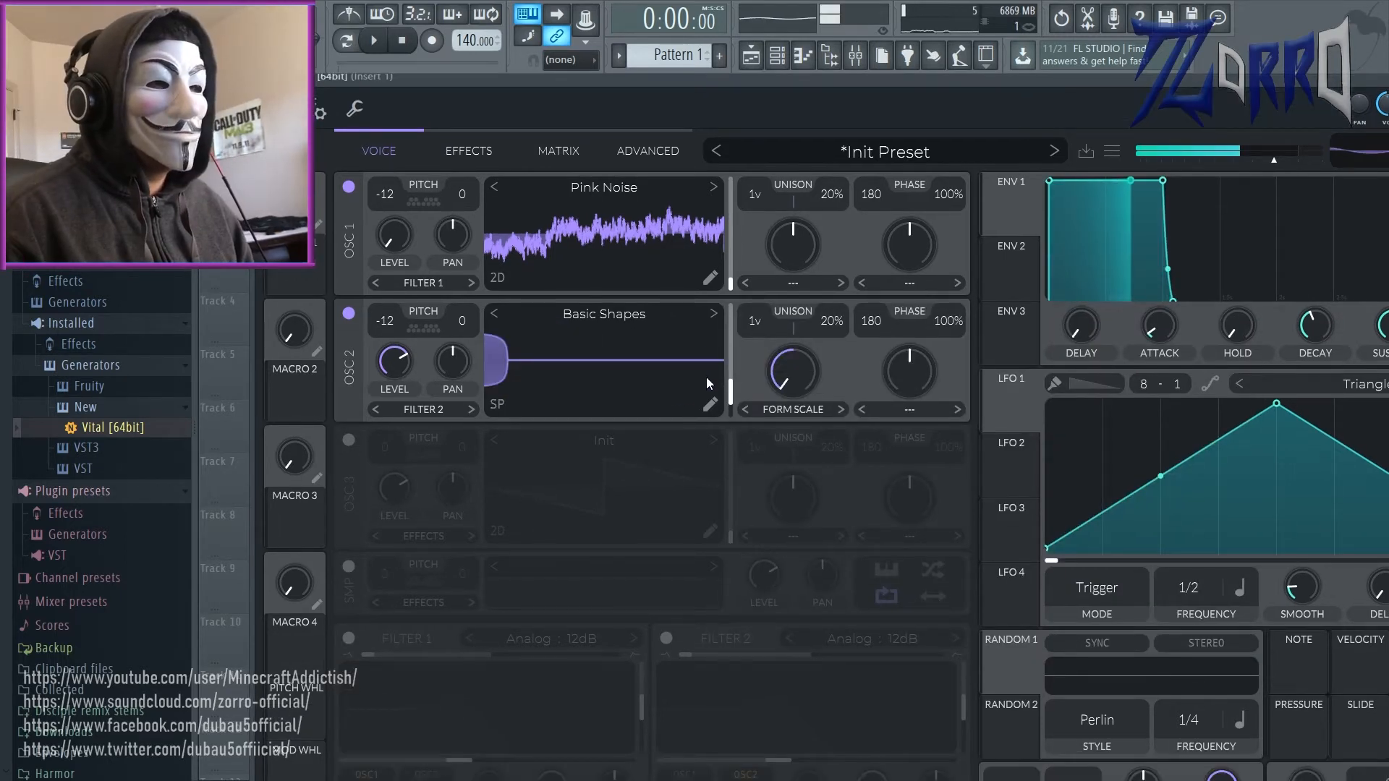
{"action": "left_click_drag", "start_coordinate": [790, 370], "coordinate": [778, 210]}
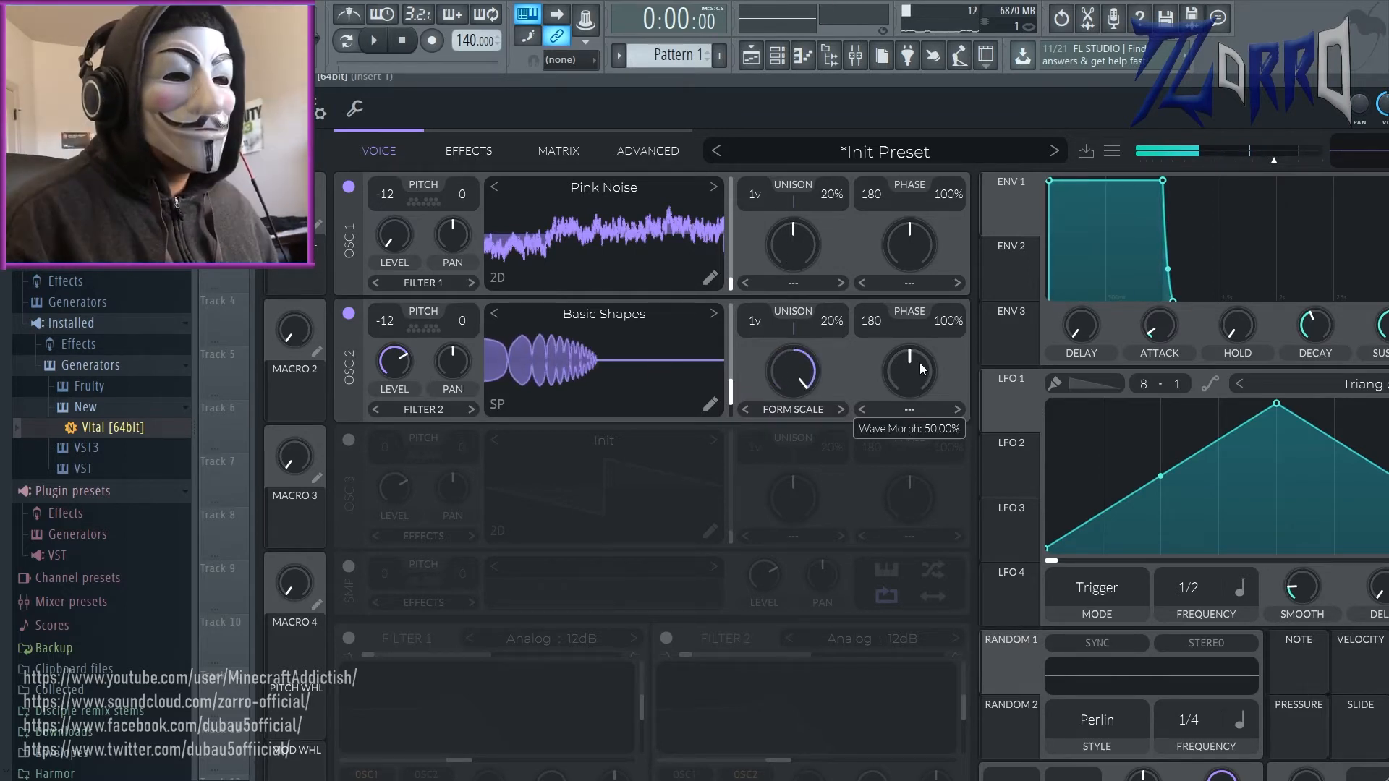
Step: Set oscillator 2's wave morph to FM Osc 1, adjust its amount and transpose oscillator 1 to 0
{"action": "left_click", "coordinate": [913, 410]}
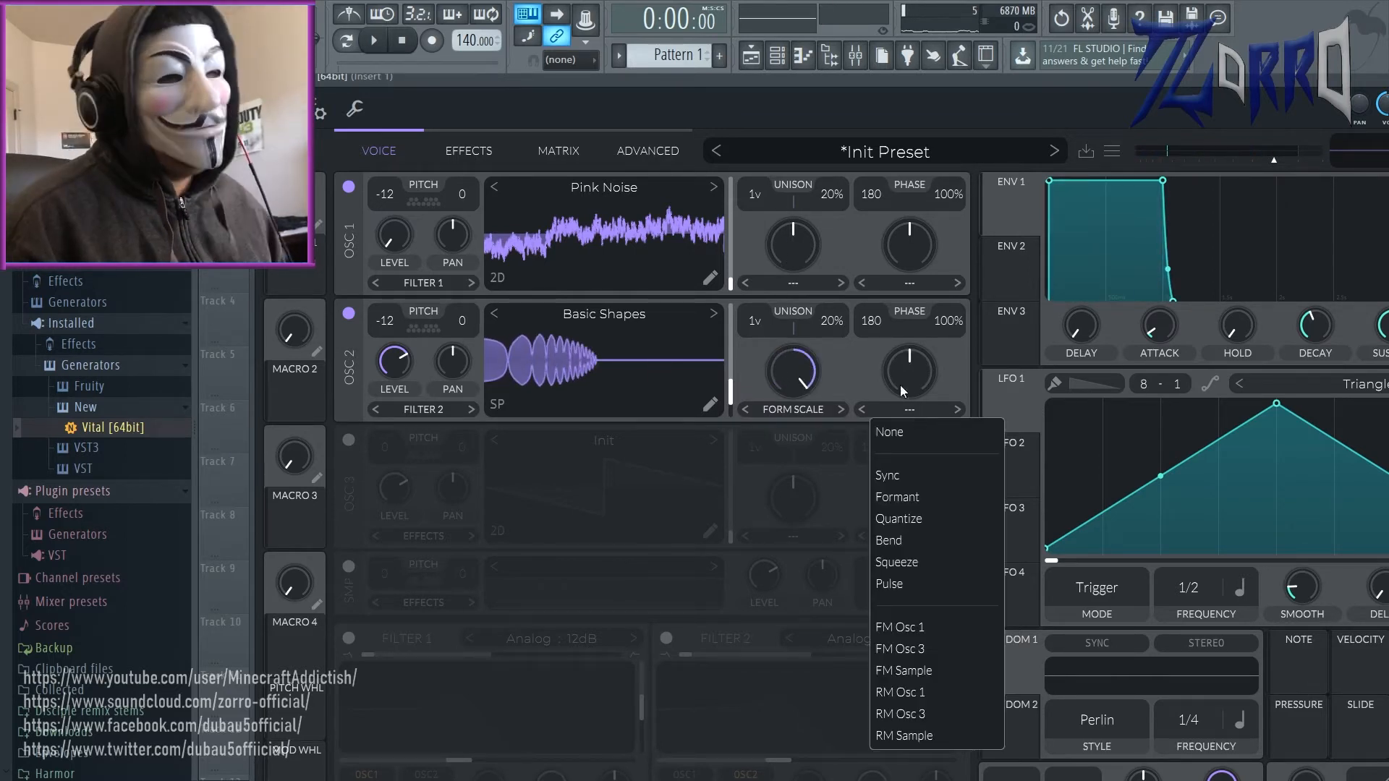
{"action": "left_click", "coordinate": [914, 632]}
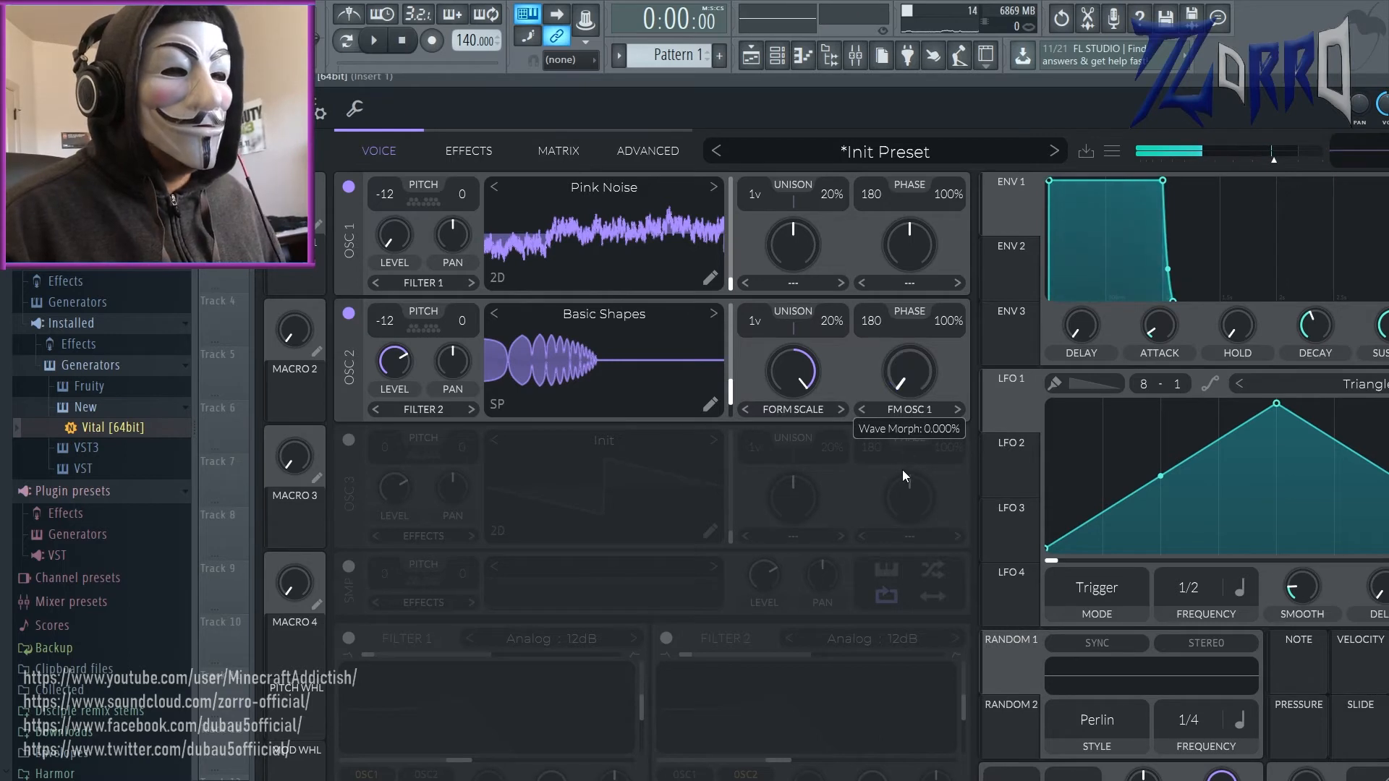
{"action": "left_click_drag", "start_coordinate": [901, 472], "coordinate": [900, 427]}
{"action": "left_click_drag", "start_coordinate": [900, 428], "coordinate": [900, 436]}
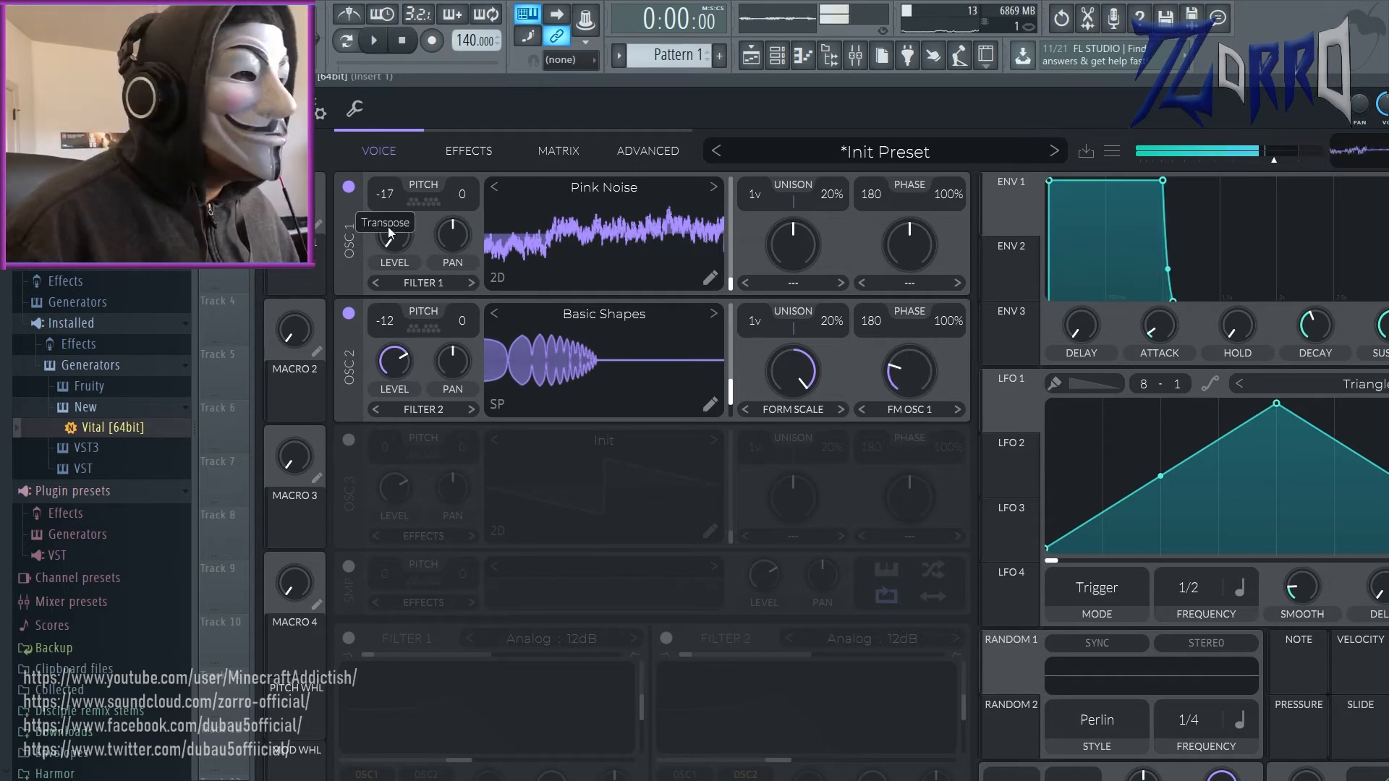
{"action": "left_click_drag", "start_coordinate": [387, 227], "coordinate": [421, 210]}
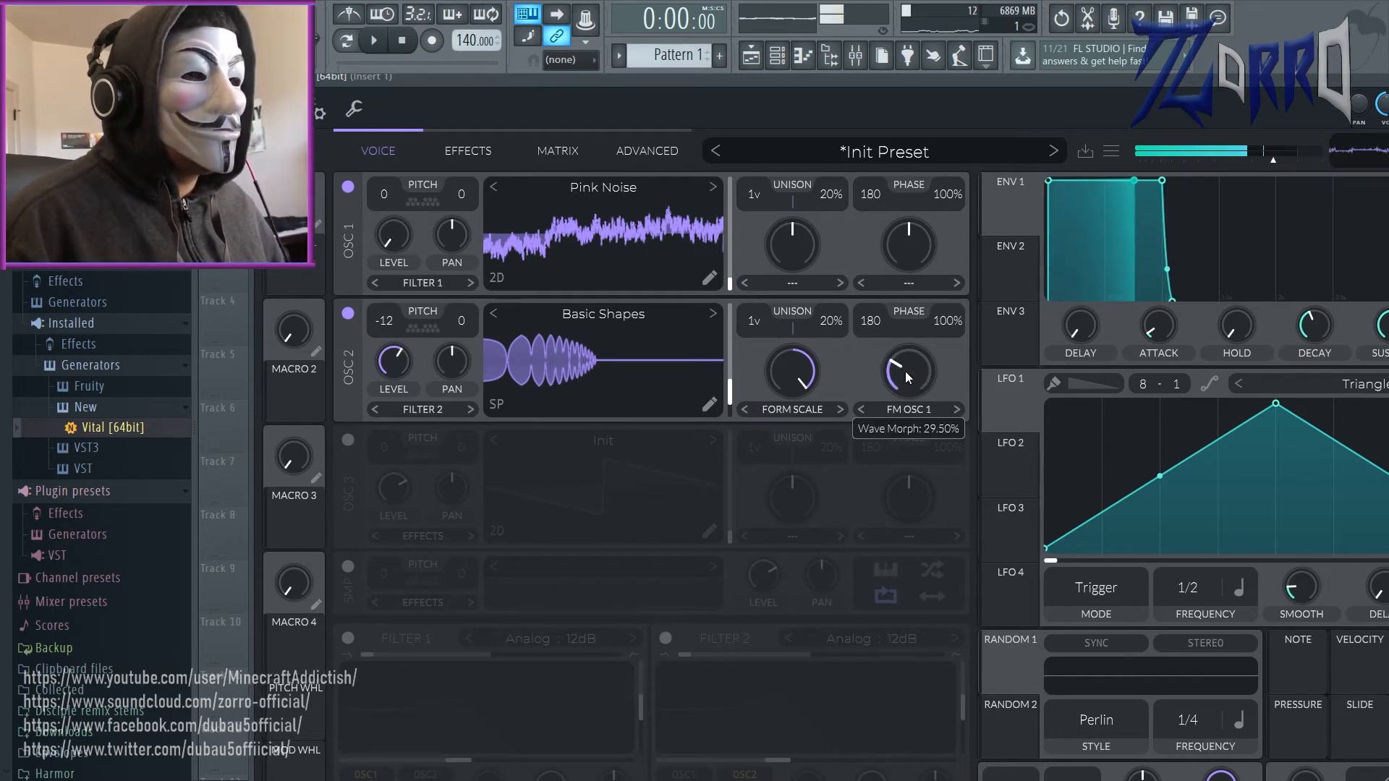
{"action": "left_click_drag", "start_coordinate": [905, 372], "coordinate": [931, 419]}
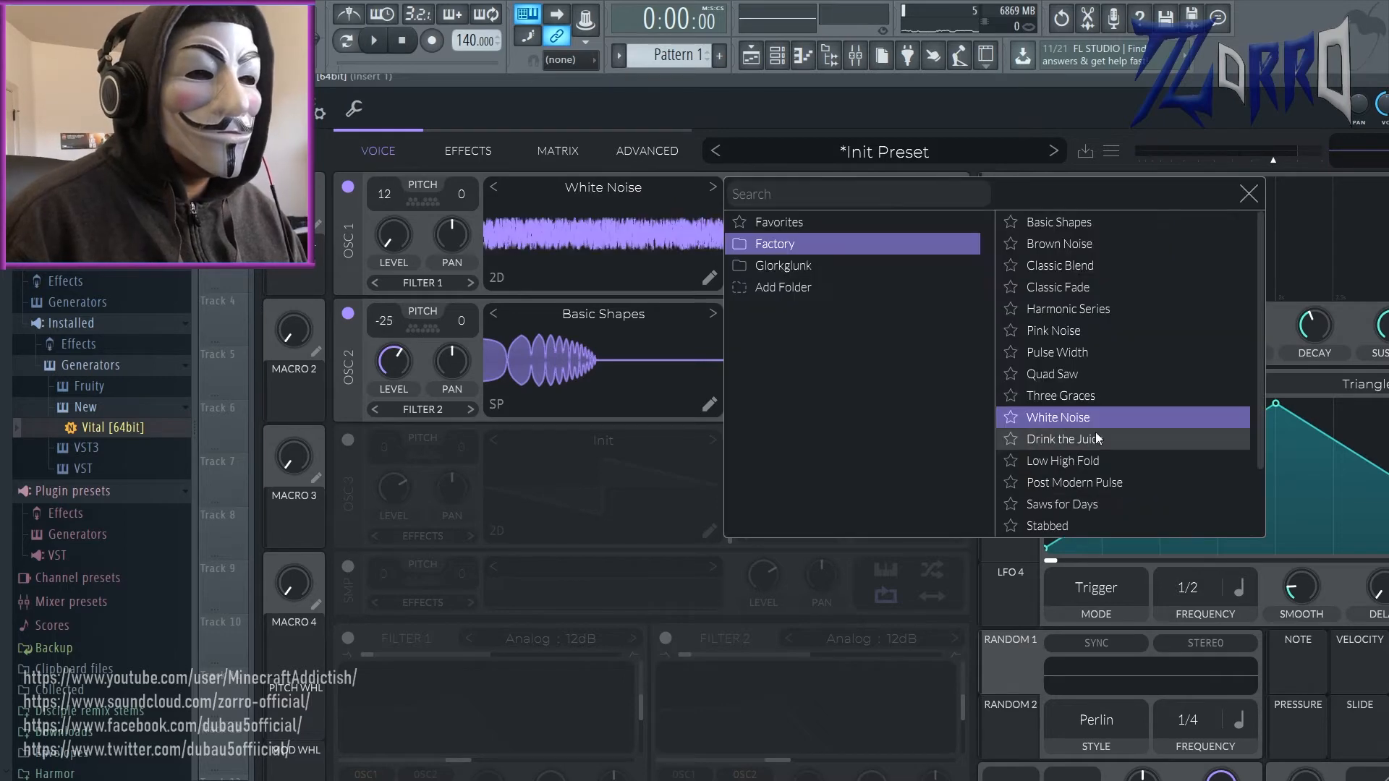
Step: Load the Drink the Juice wavetable into oscillator 1, transpose it to 24 and turn down oscillator 2's FM Osc 1 amount
{"action": "left_click", "coordinate": [1099, 439]}
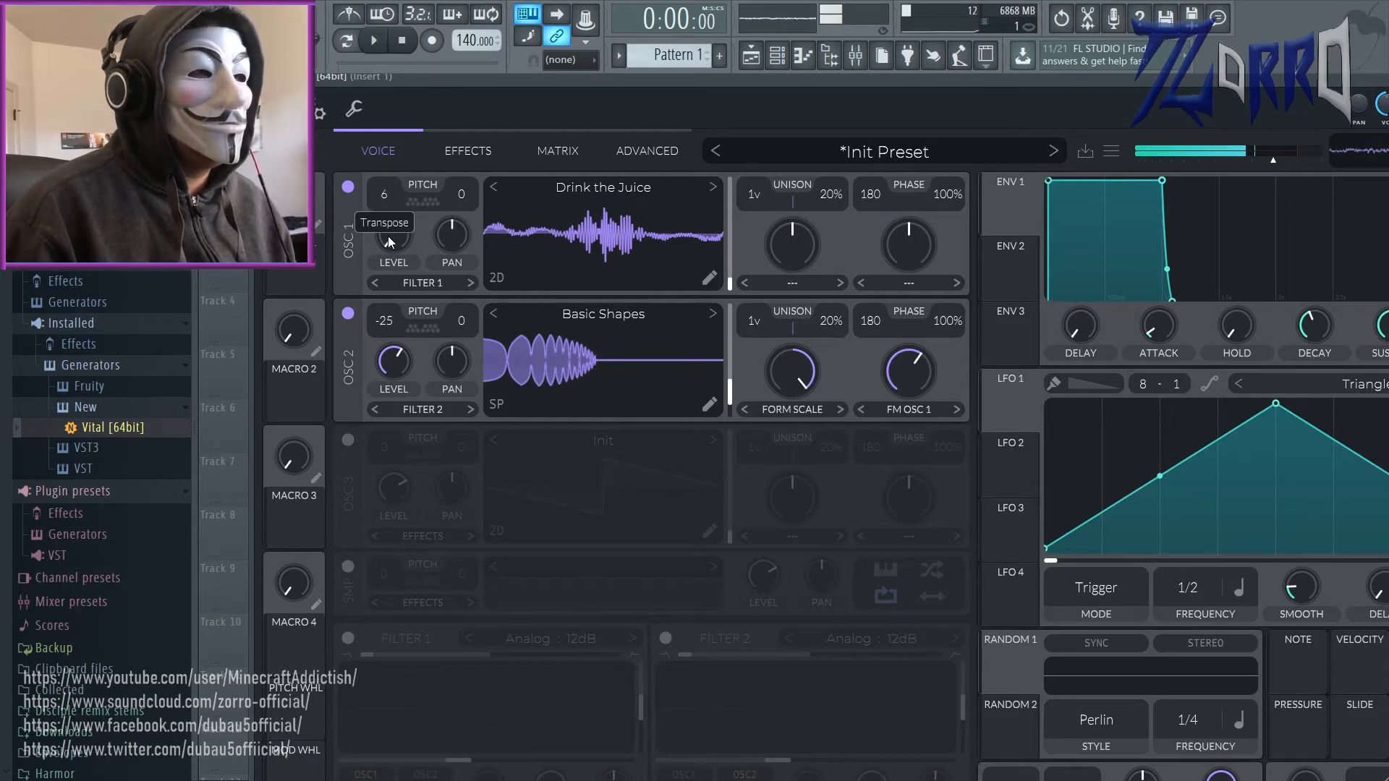
{"action": "left_click_drag", "start_coordinate": [415, 234], "coordinate": [493, 203]}
{"action": "left_click_drag", "start_coordinate": [909, 371], "coordinate": [918, 441]}
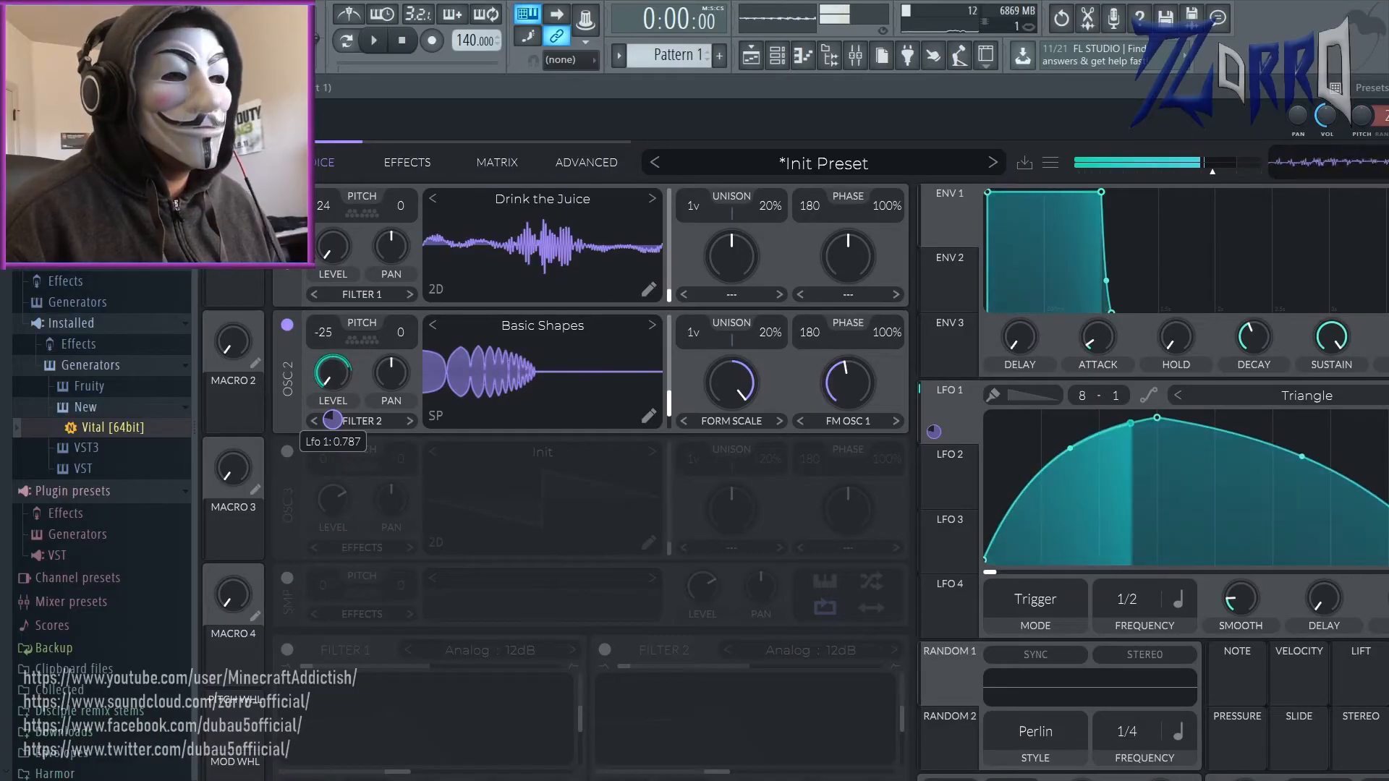
Step: Adjust the LFO modulation amount on oscillator 2's level and lower its Formant Scale amount to 49.50%
{"action": "left_click_drag", "start_coordinate": [333, 420], "coordinate": [332, 453]}
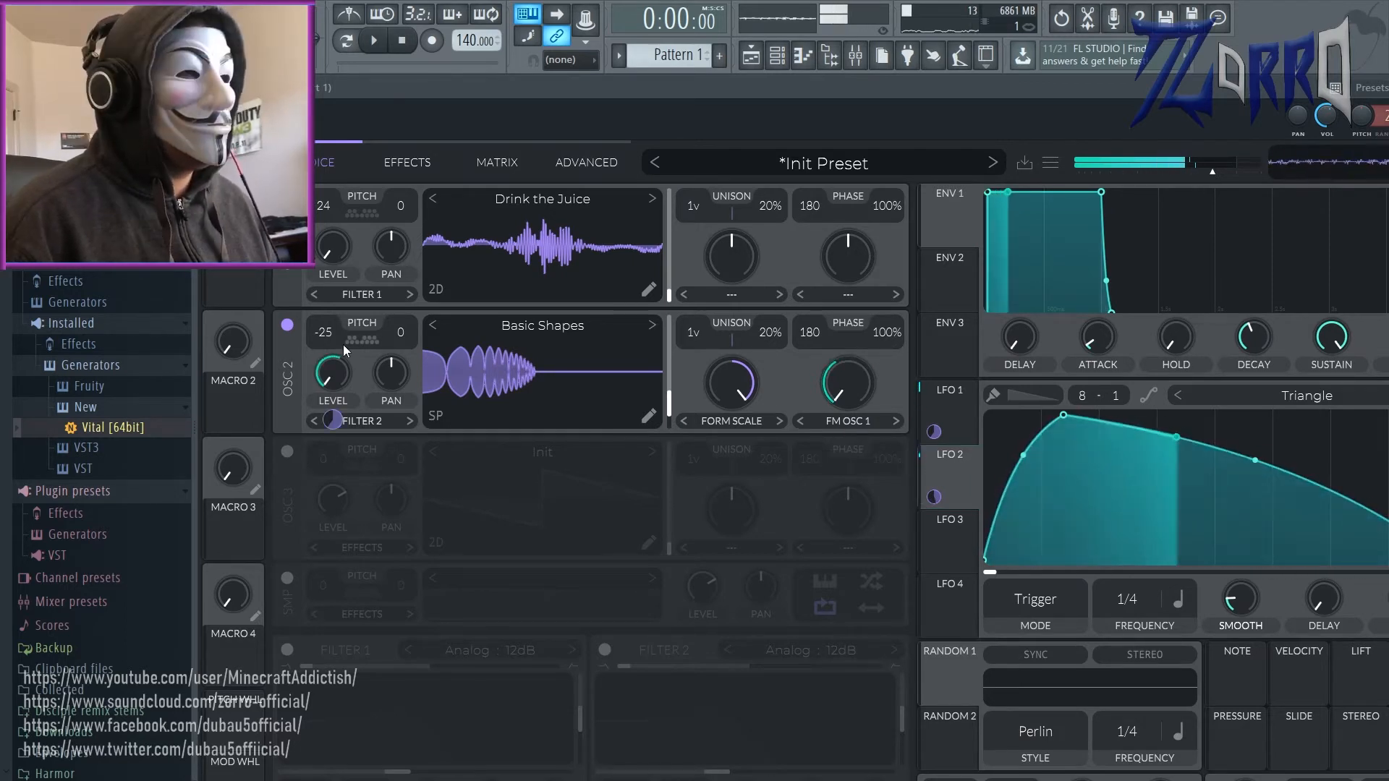
{"action": "left_click_drag", "start_coordinate": [748, 385], "coordinate": [747, 464]}
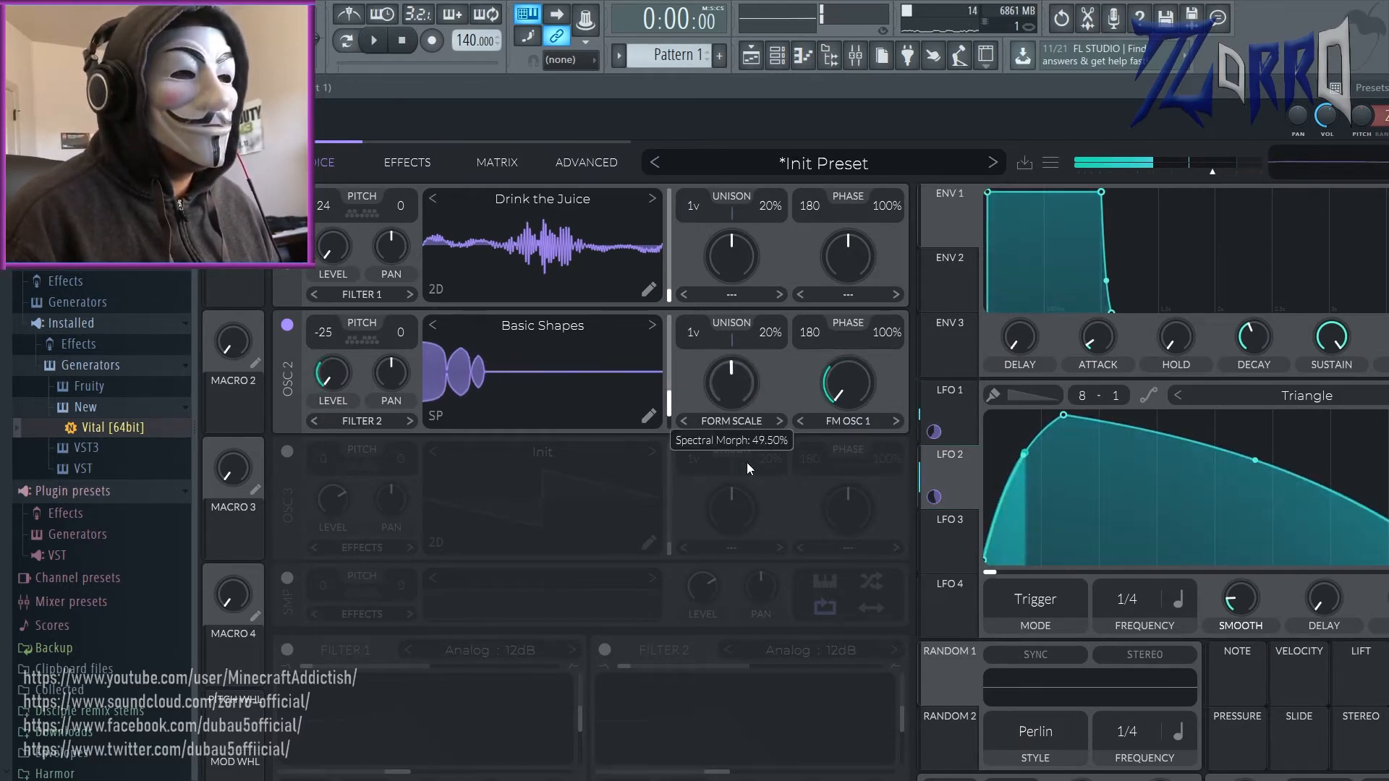
Step: Sweep through the frames of oscillator 1's wavetable and compare its shape in the 3D, 2D and spectral views
{"action": "left_click", "coordinate": [438, 290]}
{"action": "left_click_drag", "start_coordinate": [543, 257], "coordinate": [617, 241]}
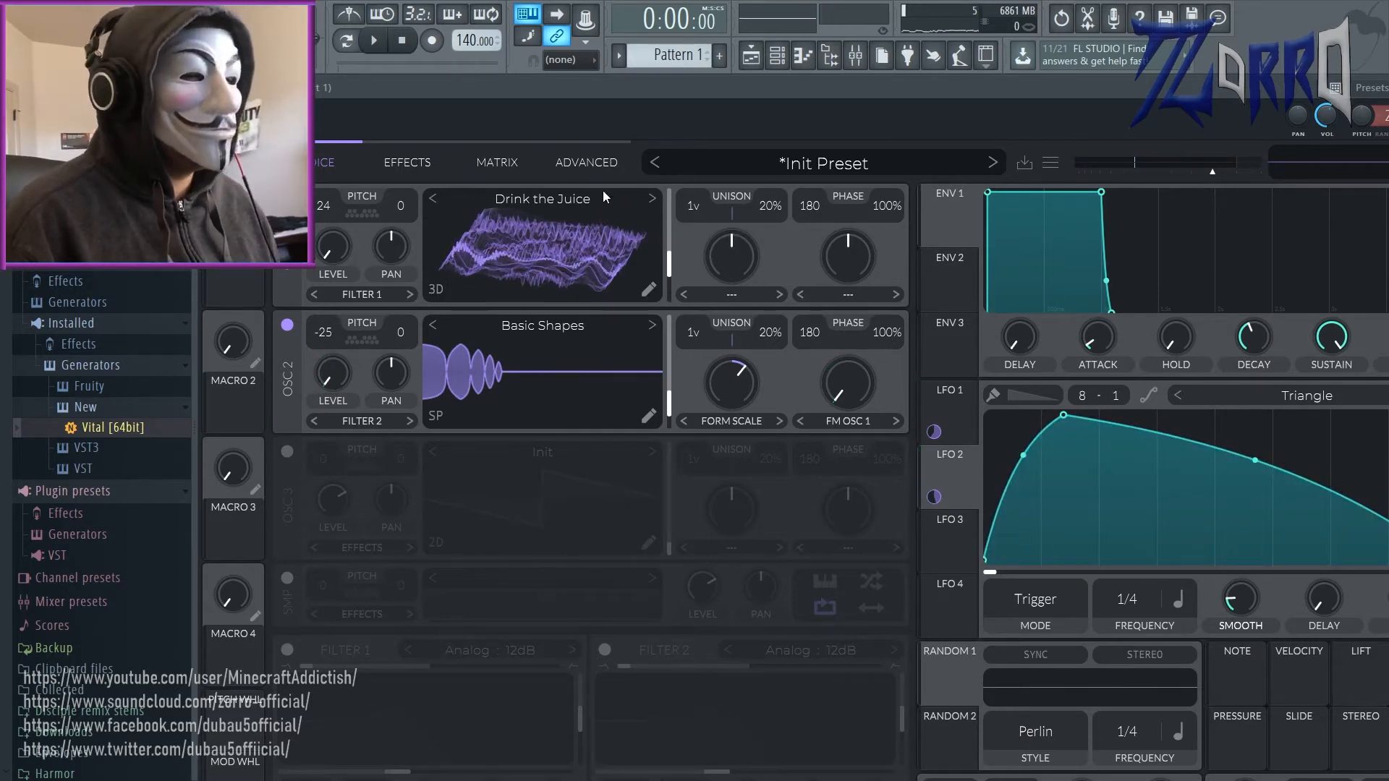
{"action": "mouse_move", "coordinate": [609, 261]}
{"action": "left_mouse_down"}
{"action": "mouse_move", "coordinate": [604, 275]}
{"action": "mouse_move", "coordinate": [615, 262]}
{"action": "left_mouse_up"}
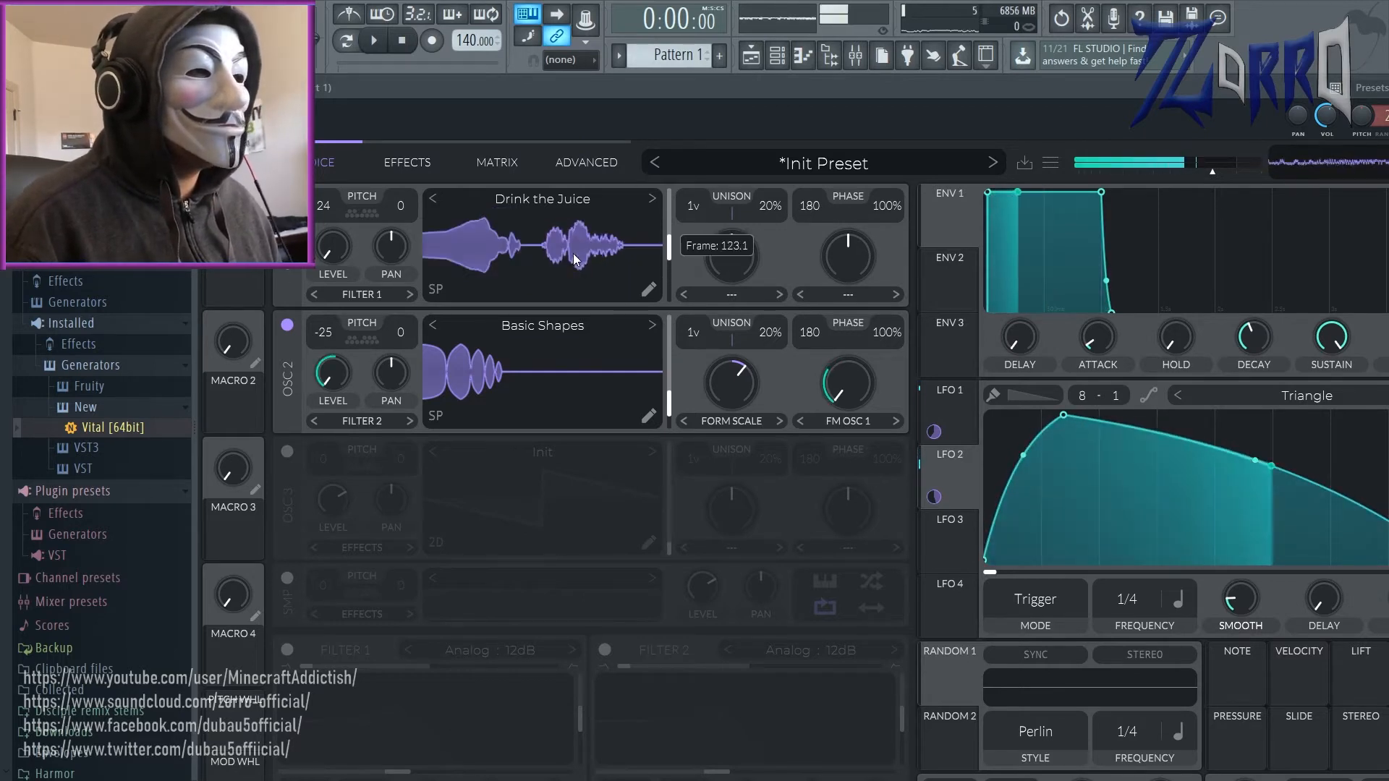
{"action": "left_click_drag", "start_coordinate": [573, 253], "coordinate": [597, 288]}
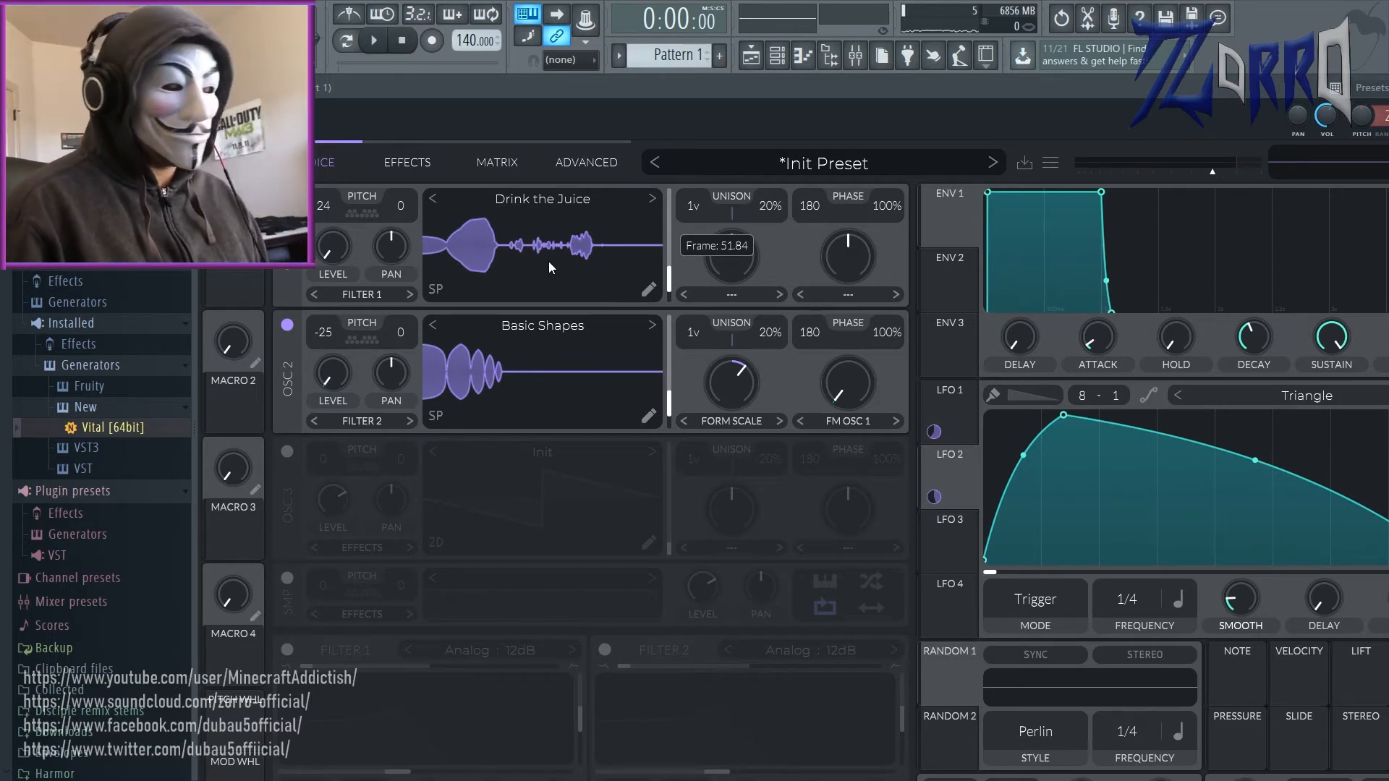
{"action": "left_click", "coordinate": [436, 291]}
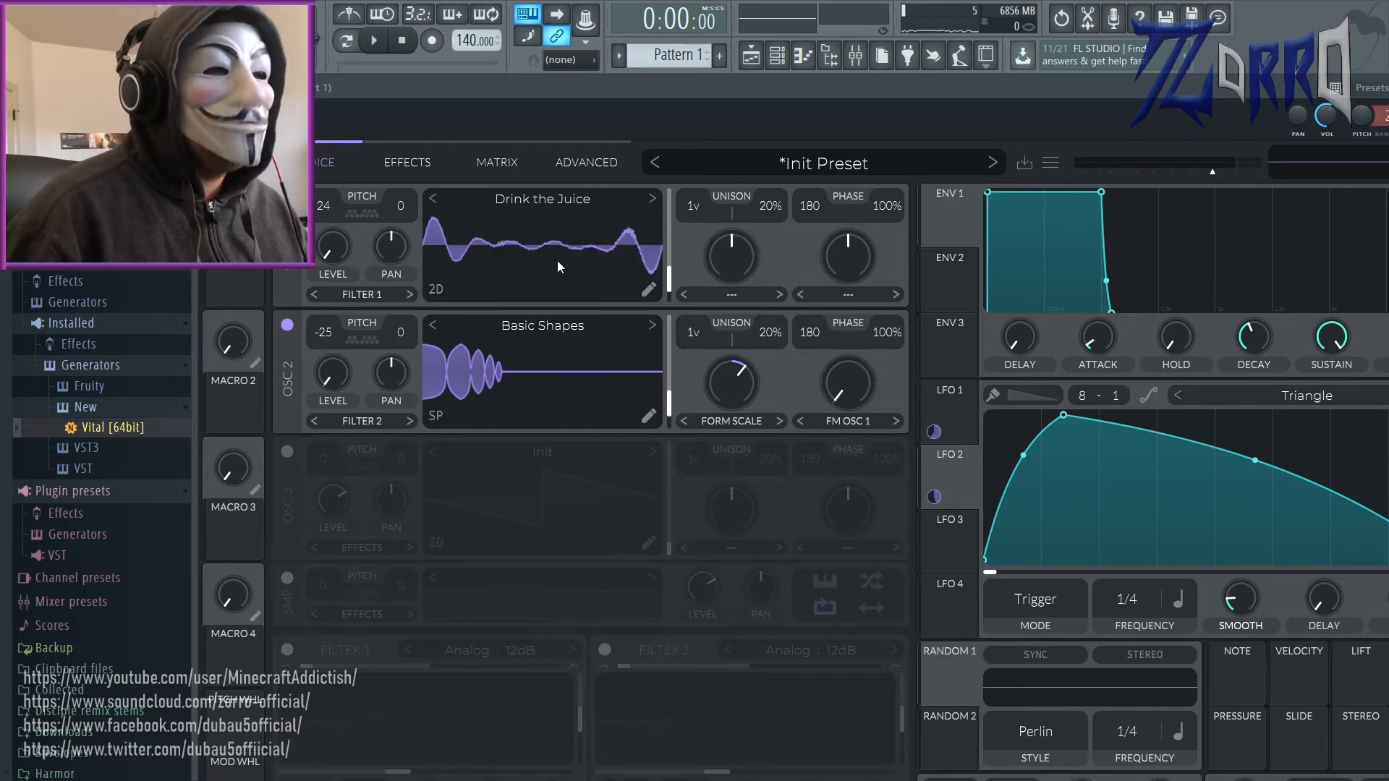
{"action": "left_click", "coordinate": [432, 291]}
{"action": "left_click_drag", "start_coordinate": [516, 283], "coordinate": [570, 250]}
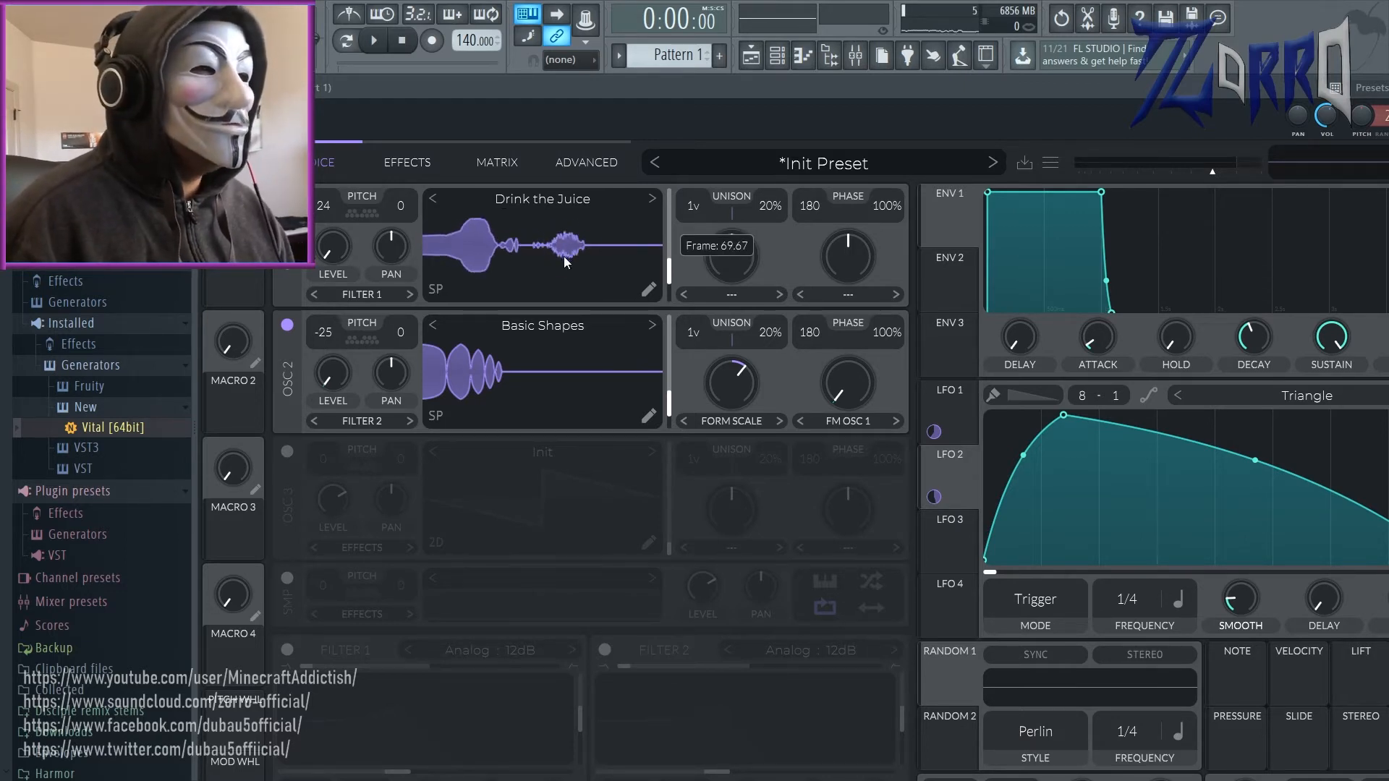
Step: Cycle oscillator 1's wavetable display through its view modes, ending on the 3D view
{"action": "left_click", "coordinate": [437, 291]}
{"action": "left_click", "coordinate": [438, 291]}
{"action": "left_click", "coordinate": [437, 291]}
{"action": "left_click", "coordinate": [437, 291]}
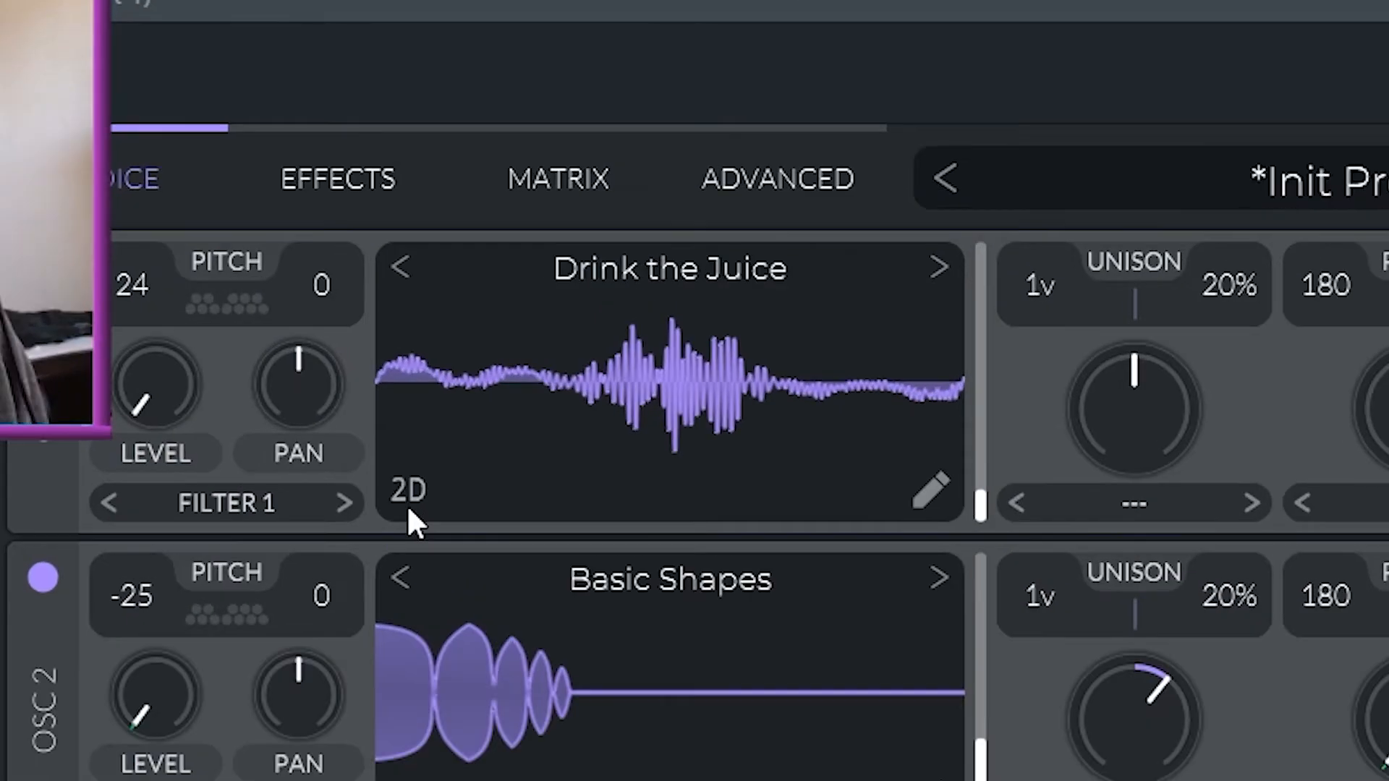
{"action": "left_click", "coordinate": [436, 298]}
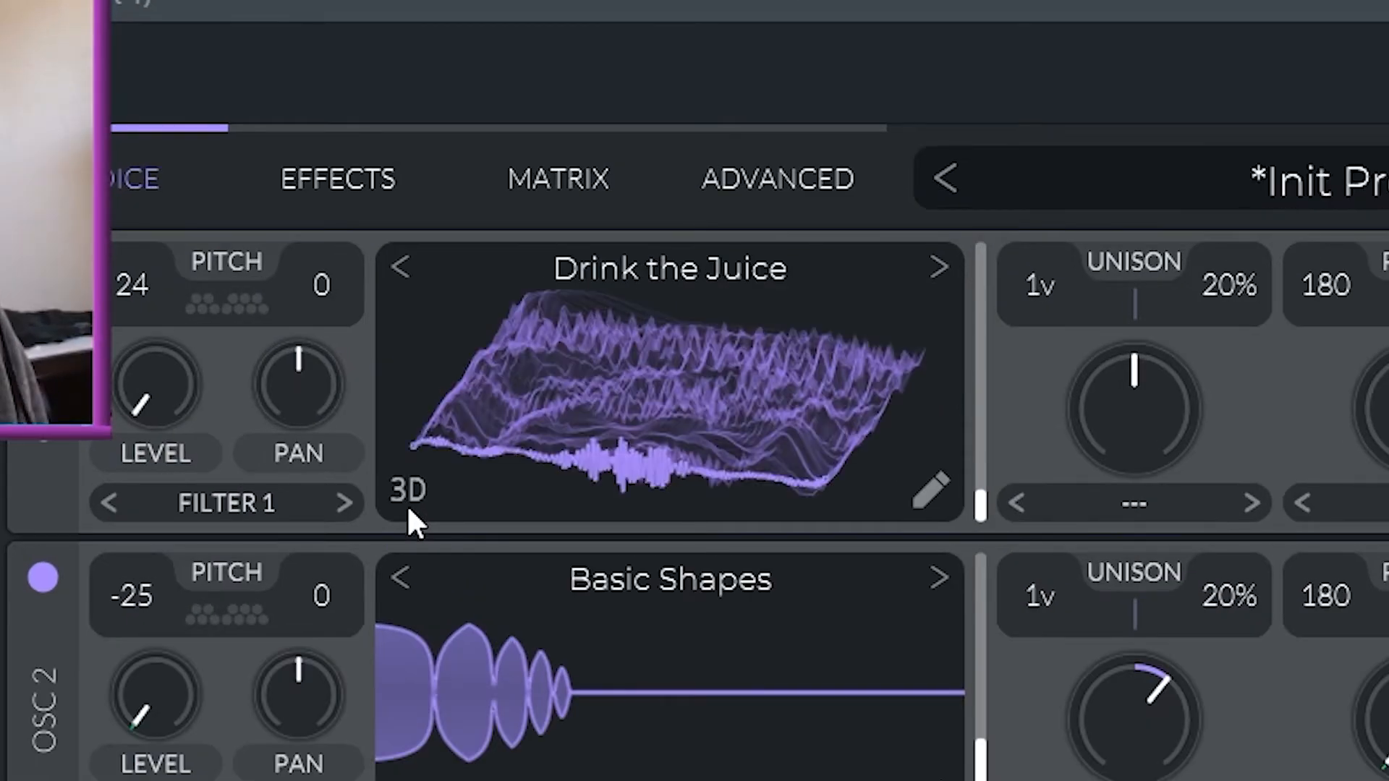
Step: Compare oscillator 1's Drink the Juice frame in the spectral and 2D views and return its display to 3D
{"action": "left_click", "coordinate": [435, 298]}
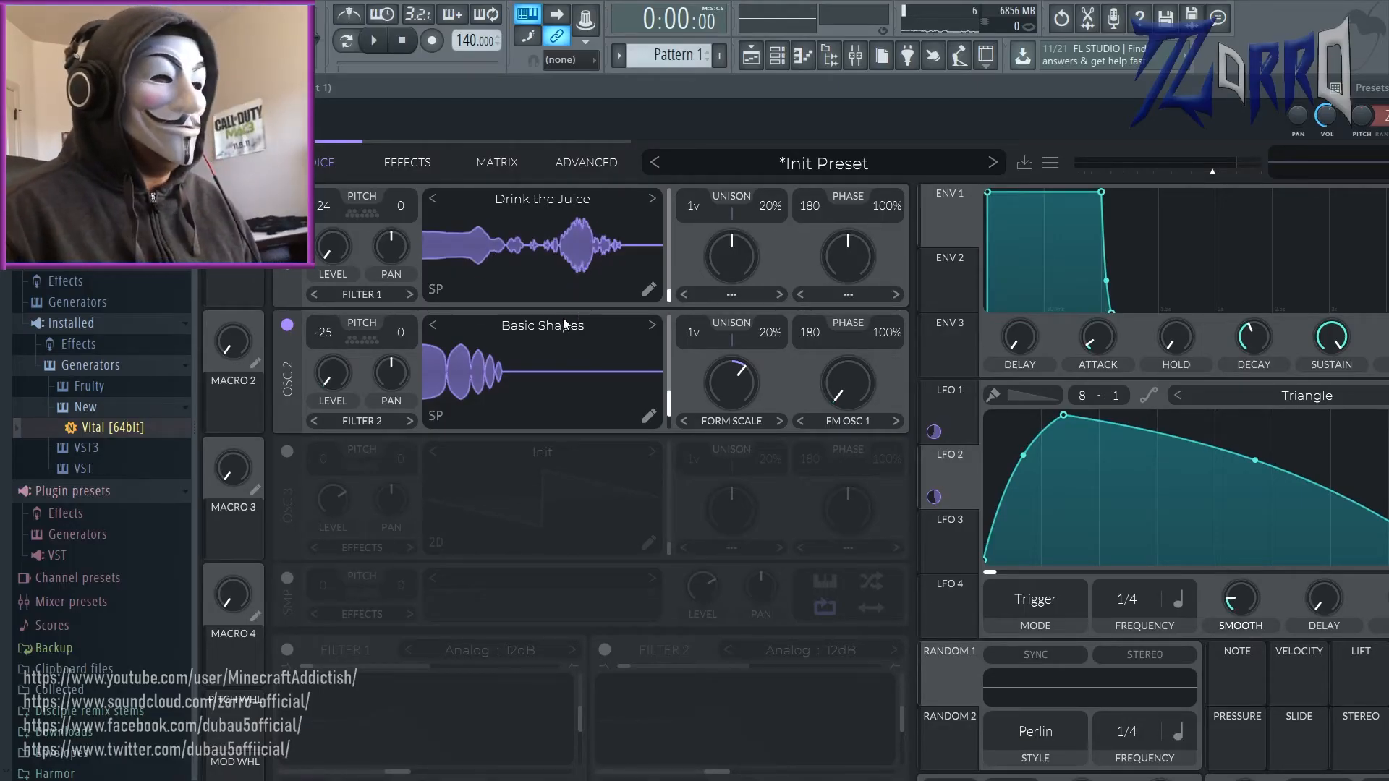
{"action": "left_click", "coordinate": [432, 295]}
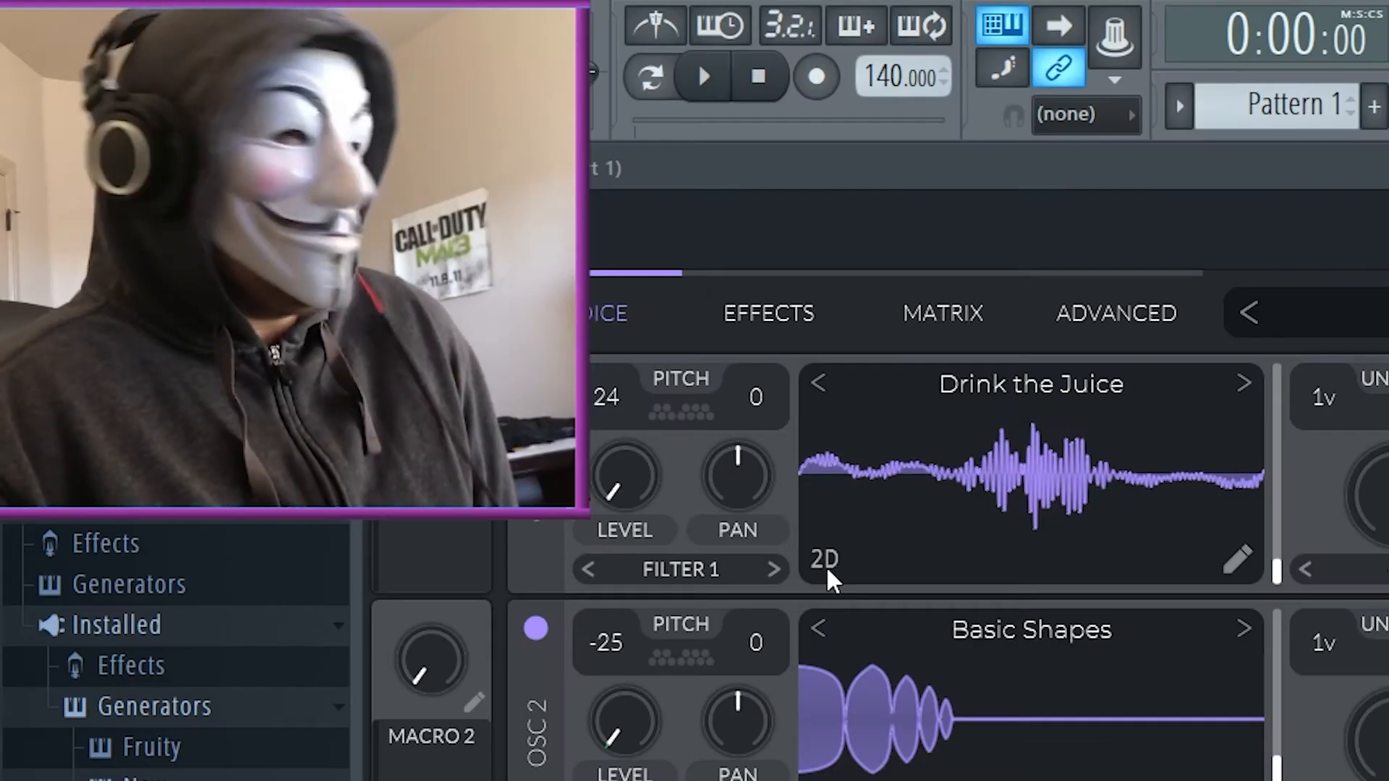
{"action": "left_click", "coordinate": [833, 557]}
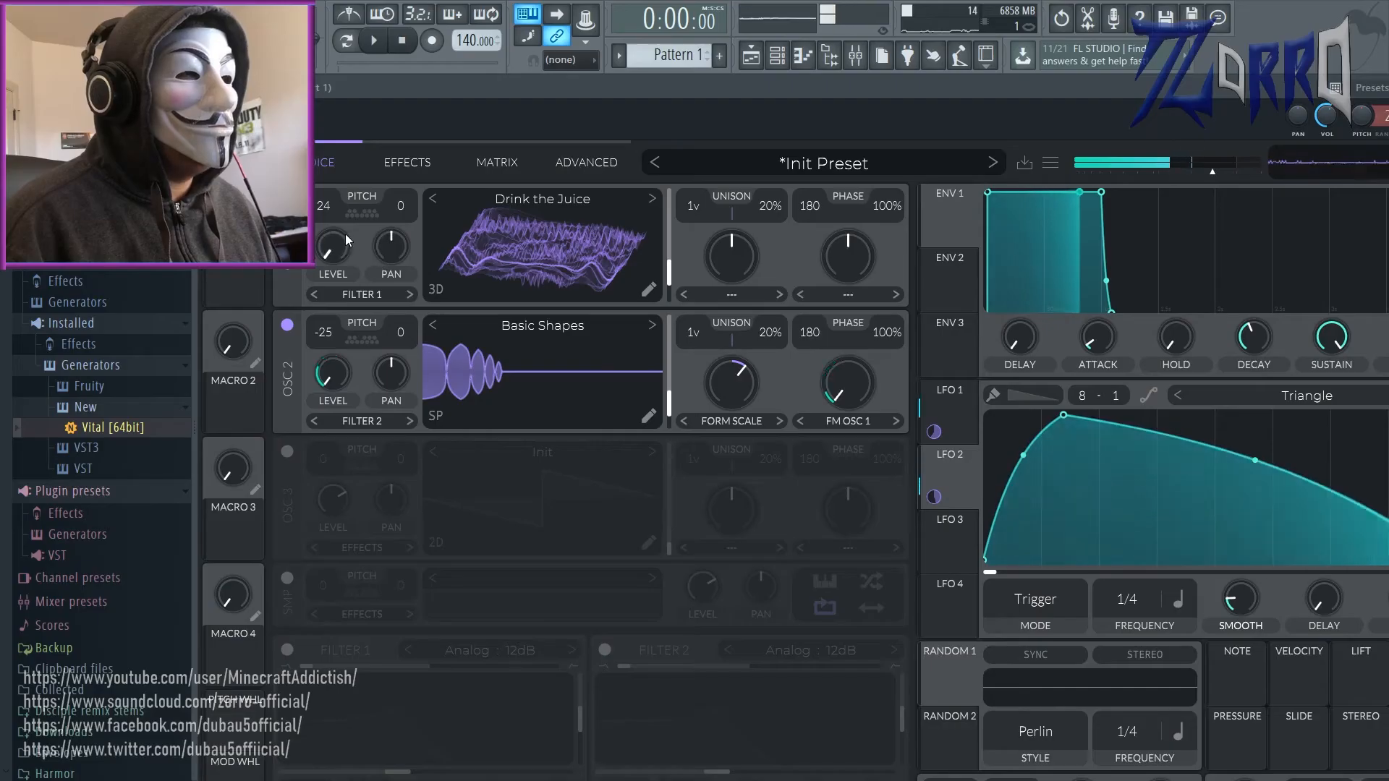
Step: Try a lower transposition on oscillator 1 before restoring 24, and raise oscillator 2's Formant Scale amount
{"action": "left_click_drag", "start_coordinate": [322, 208], "coordinate": [310, 324]}
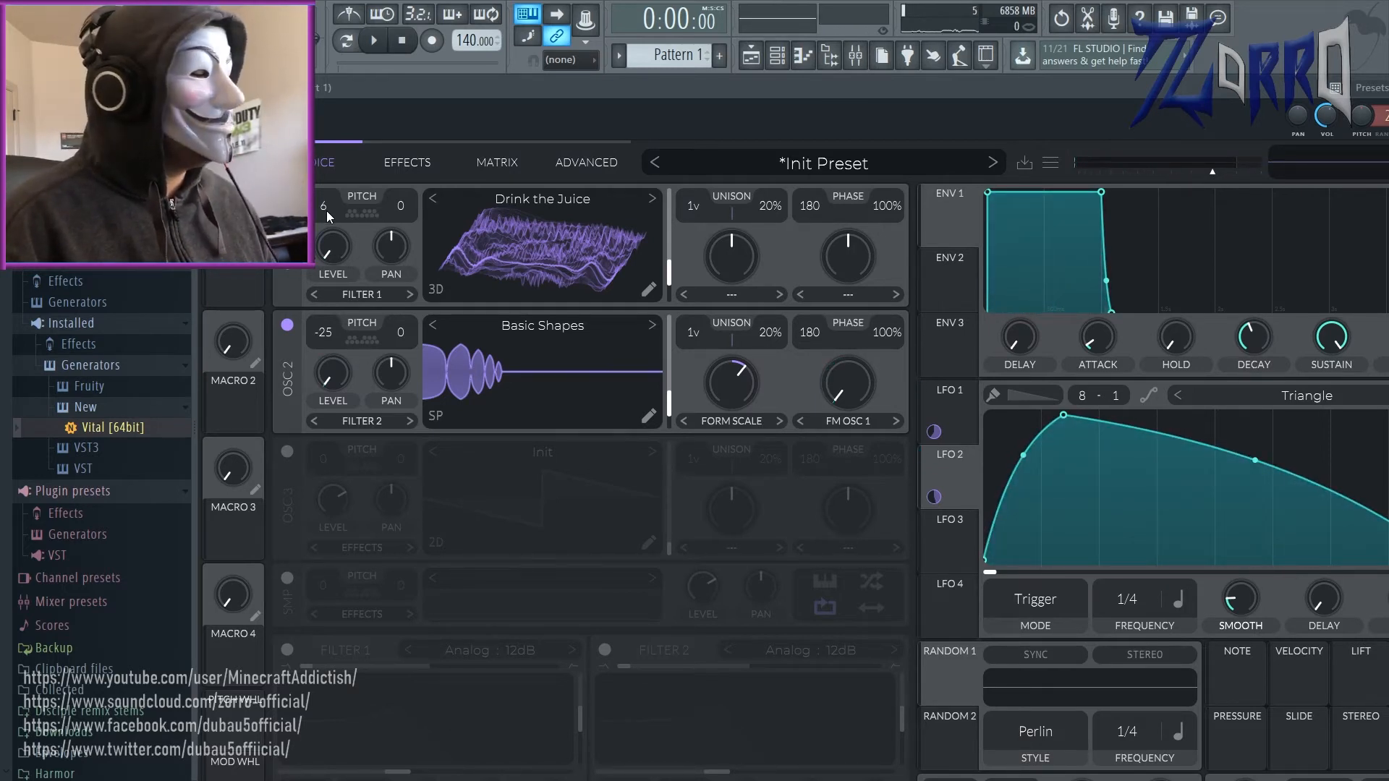
{"action": "left_click_drag", "start_coordinate": [327, 211], "coordinate": [405, 157]}
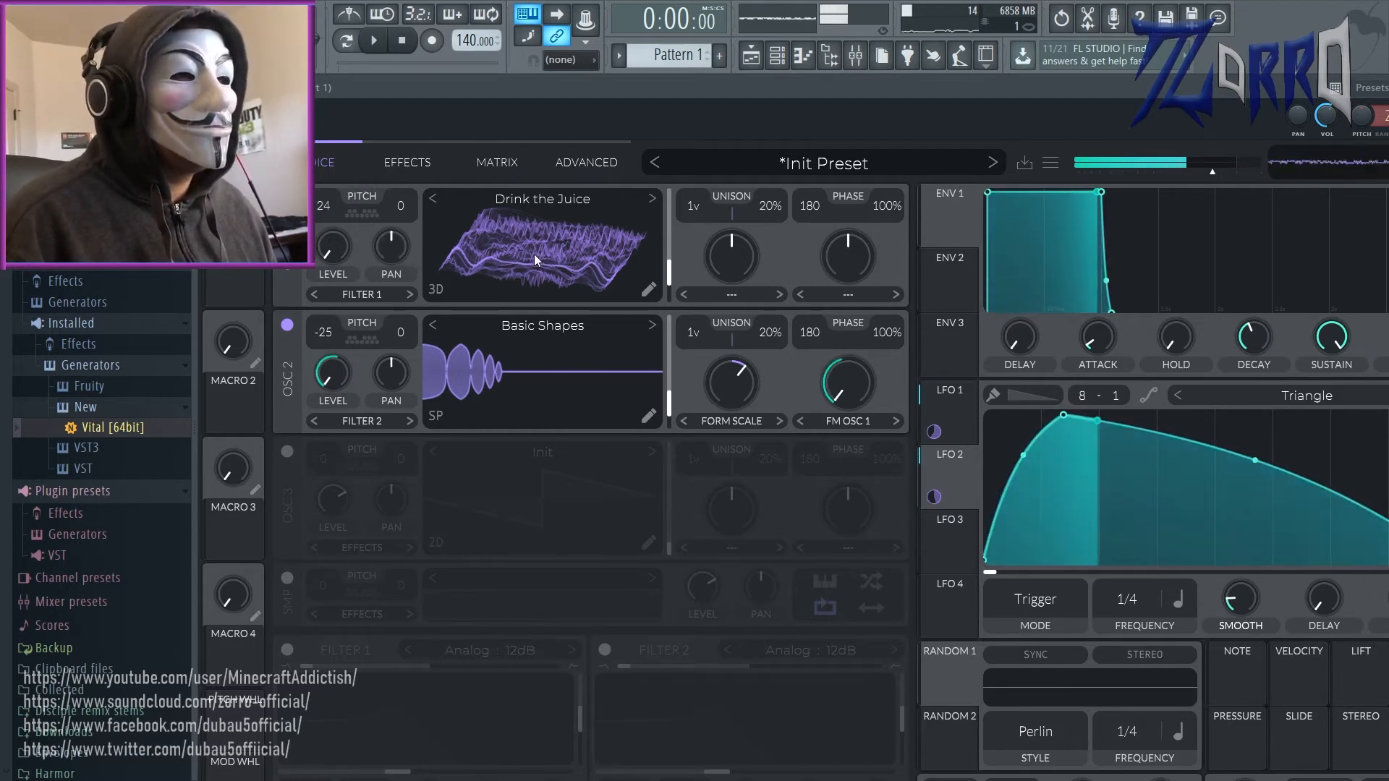
{"action": "mouse_move", "coordinate": [862, 388]}
{"action": "left_mouse_down"}
{"action": "mouse_move", "coordinate": [867, 363]}
{"action": "mouse_move", "coordinate": [856, 406]}
{"action": "left_mouse_up"}
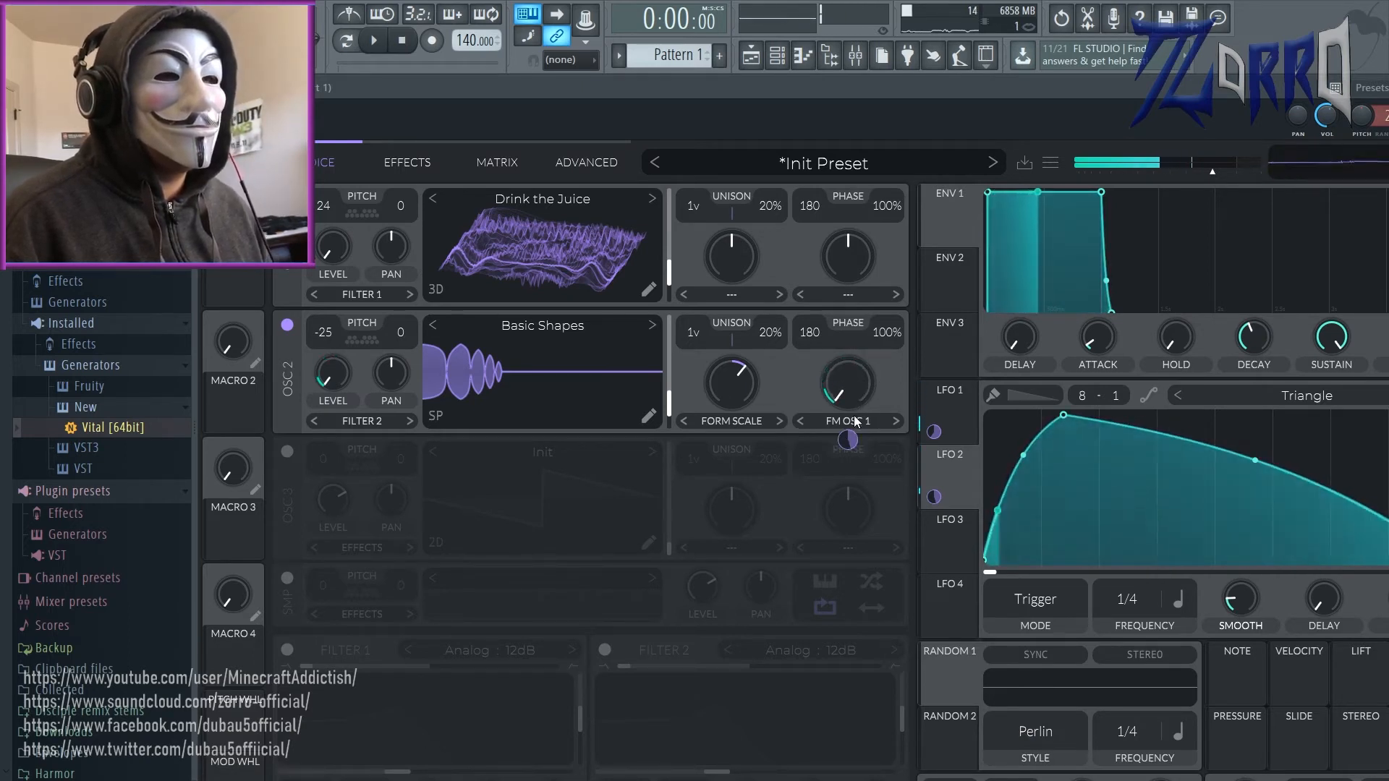
{"action": "left_click_drag", "start_coordinate": [736, 380], "coordinate": [761, 367]}
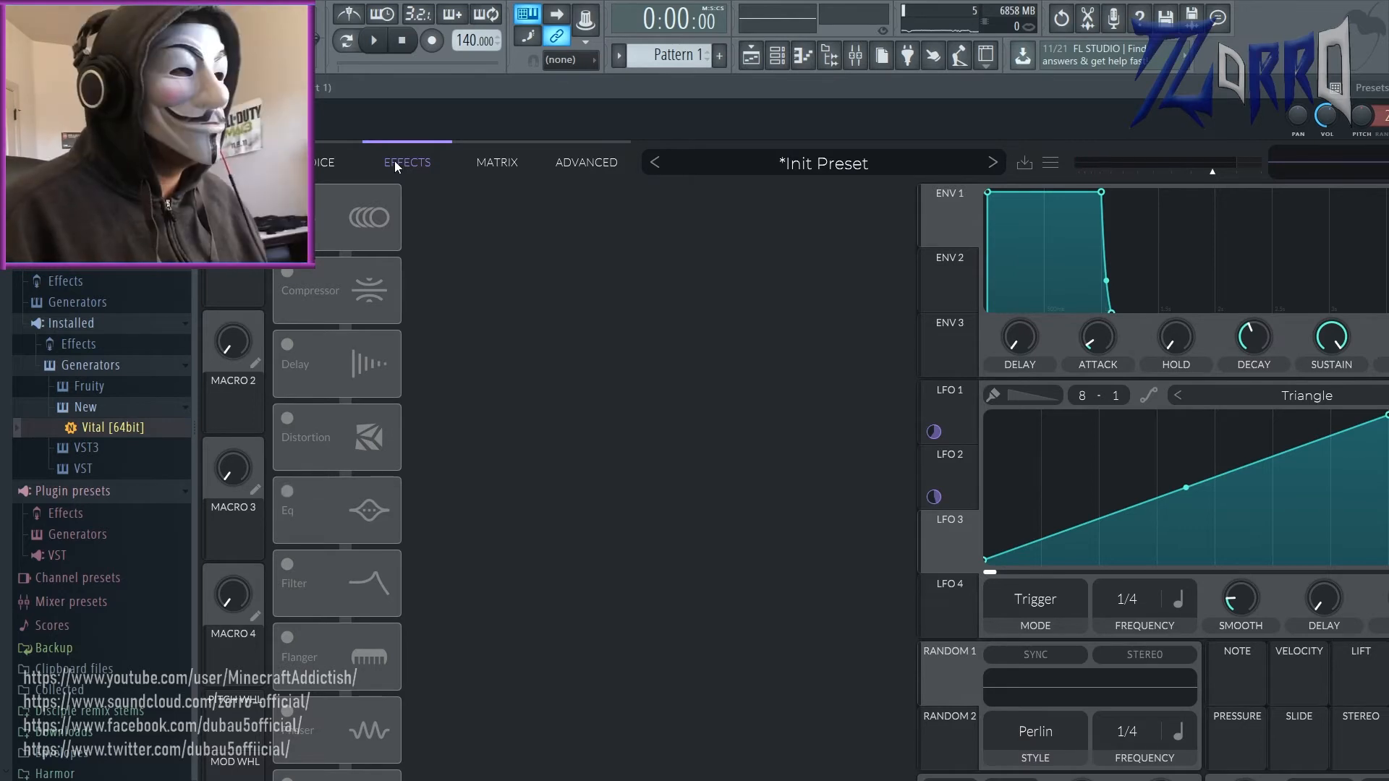
Step: Enable the Chorus, set its frequency to 16/1 with 8 voices, compare it bypassed, and raise its filter cutoff
{"action": "left_click", "coordinate": [319, 212]}
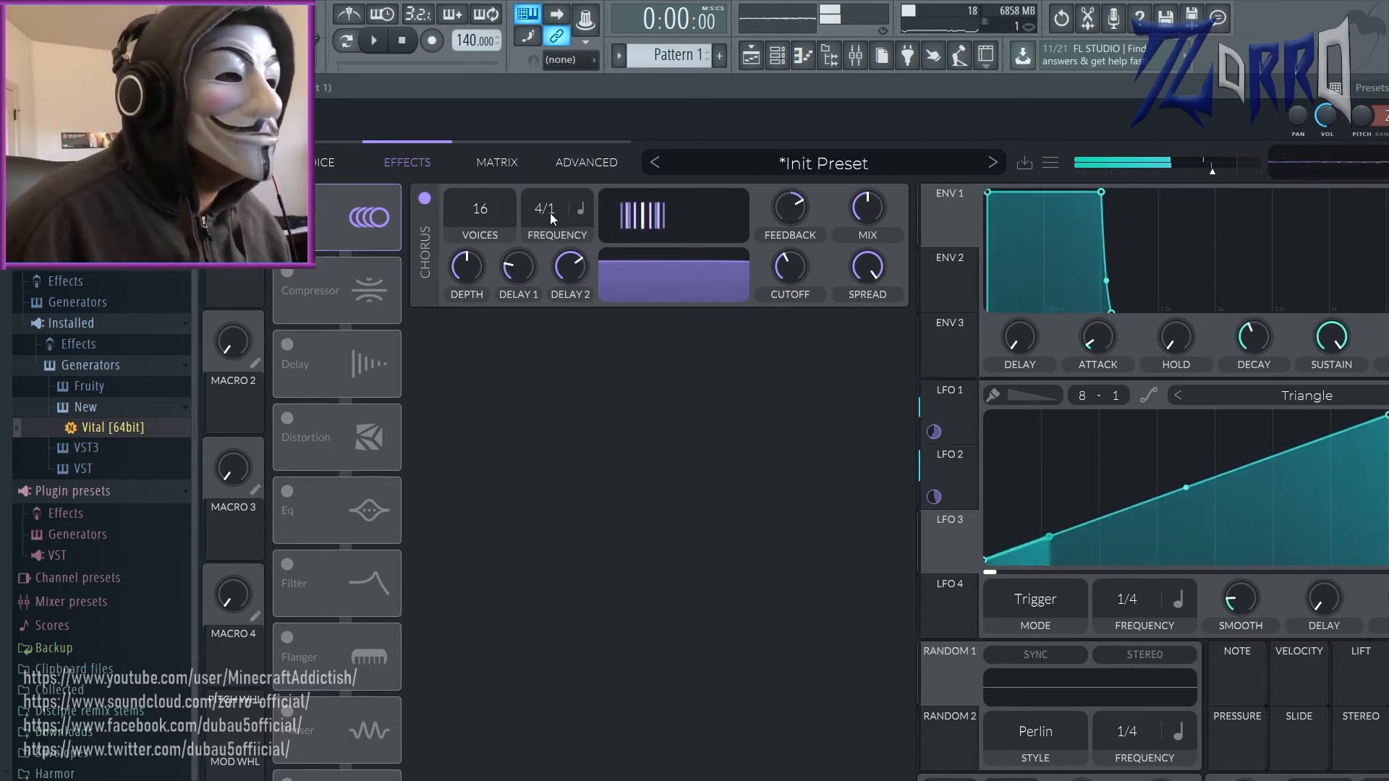
{"action": "left_click_drag", "start_coordinate": [553, 211], "coordinate": [547, 254]}
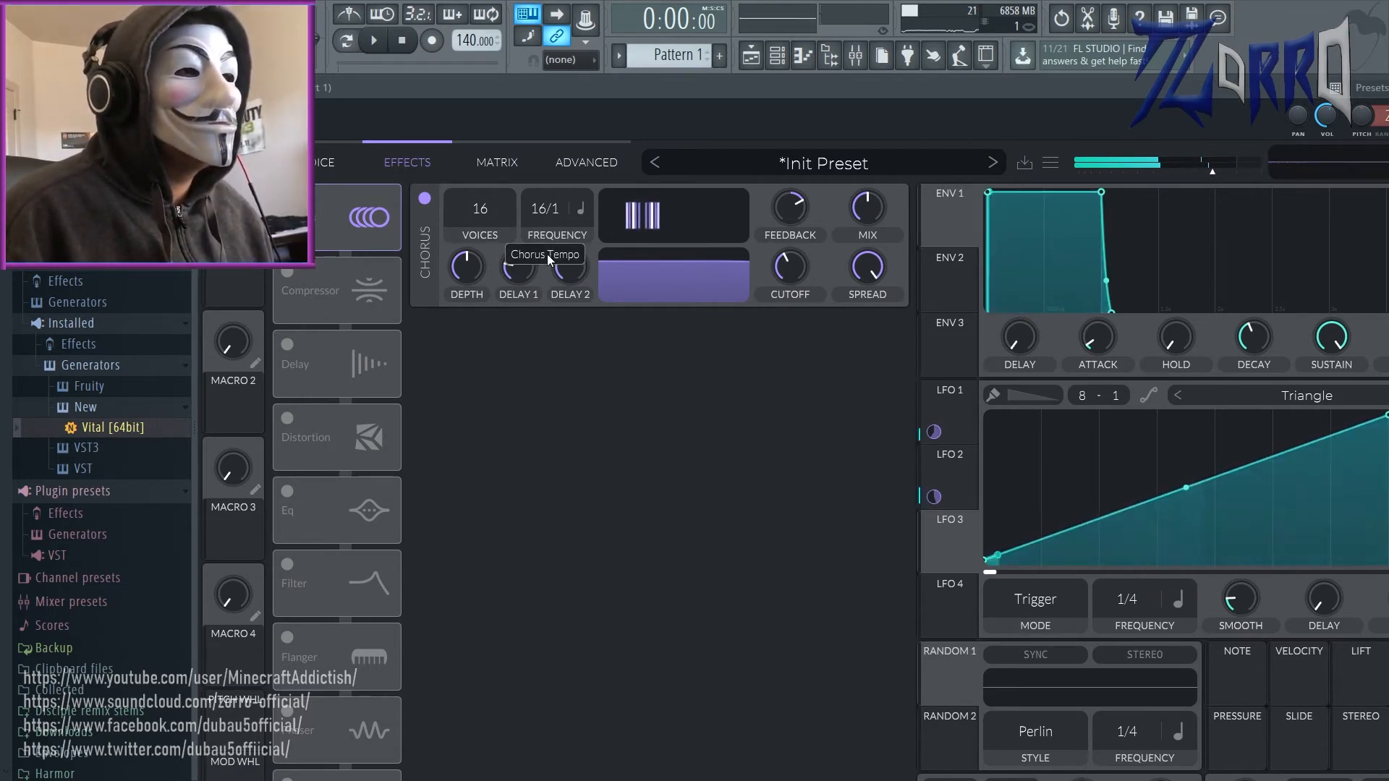
{"action": "left_click", "coordinate": [287, 199]}
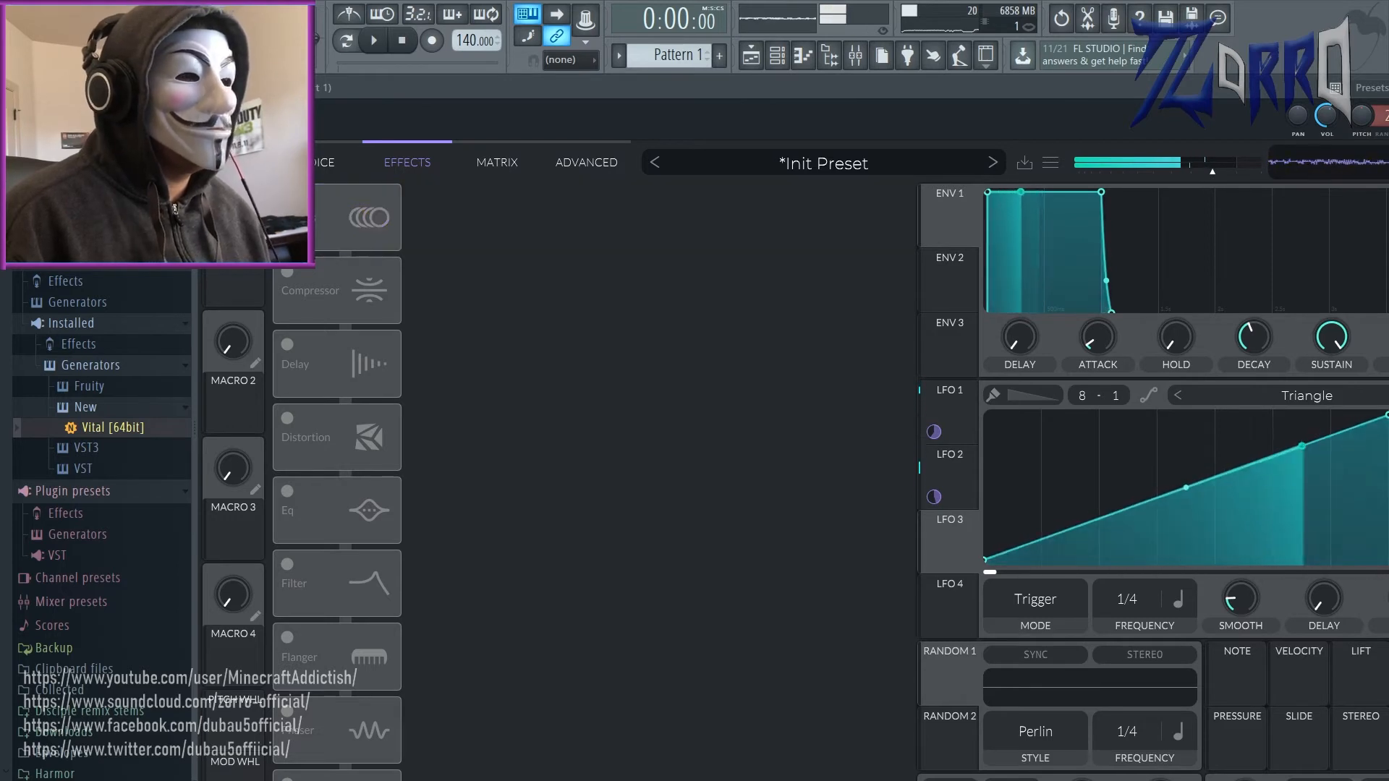
{"action": "left_click", "coordinate": [287, 199]}
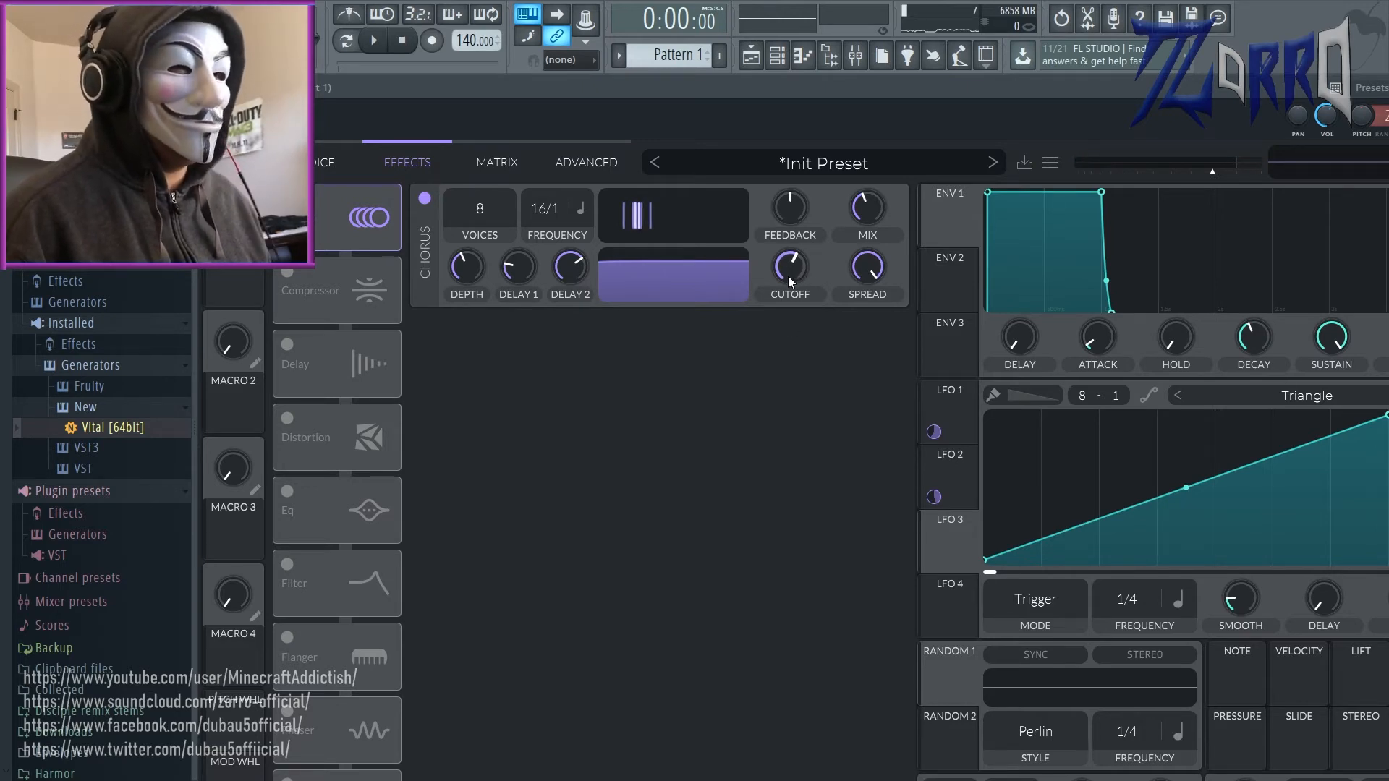
{"action": "mouse_move", "coordinate": [788, 276]}
{"action": "left_mouse_down"}
{"action": "mouse_move", "coordinate": [766, 333]}
{"action": "mouse_move", "coordinate": [810, 245]}
{"action": "mouse_move", "coordinate": [806, 266]}
{"action": "left_mouse_up"}
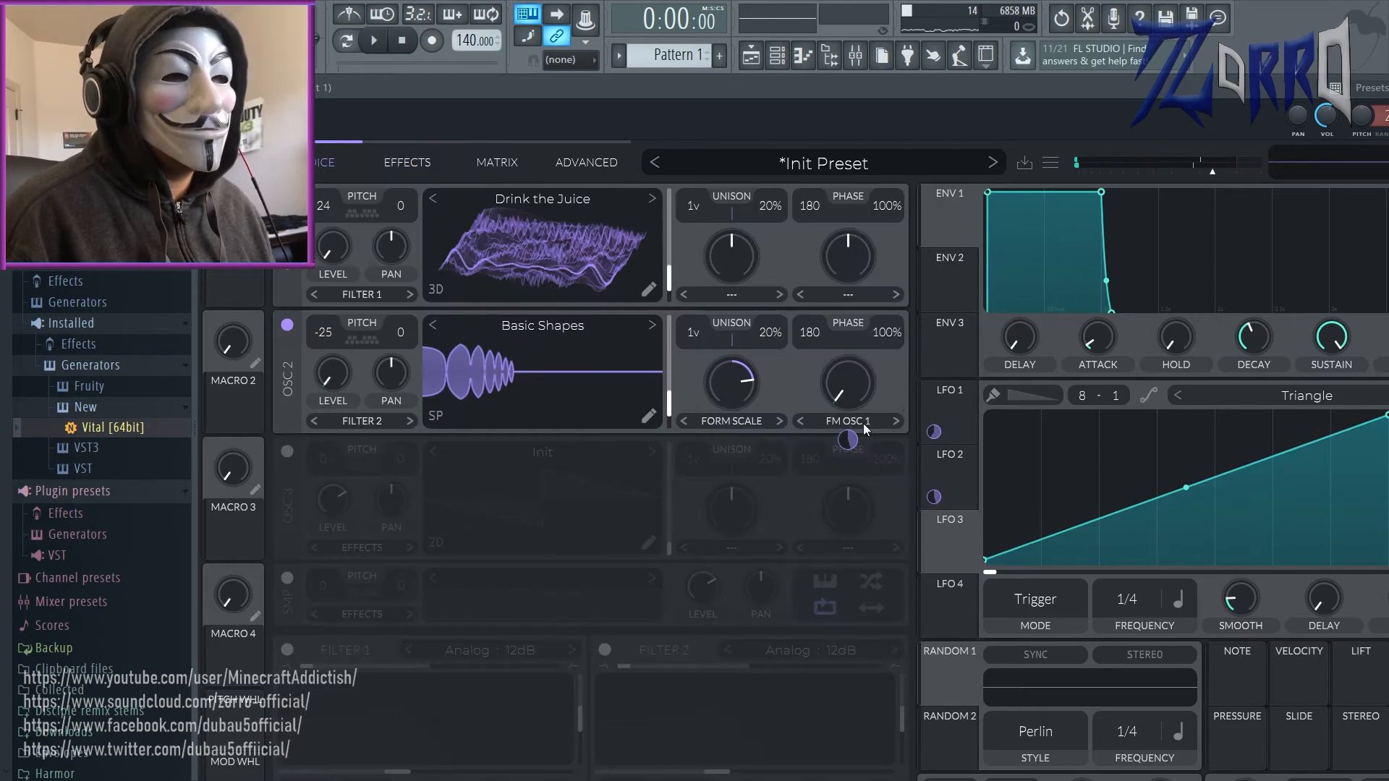
Step: Set LFO 2's modulation amount on oscillator 2's FM Osc 1 to 0.205
{"action": "left_click", "coordinate": [956, 493]}
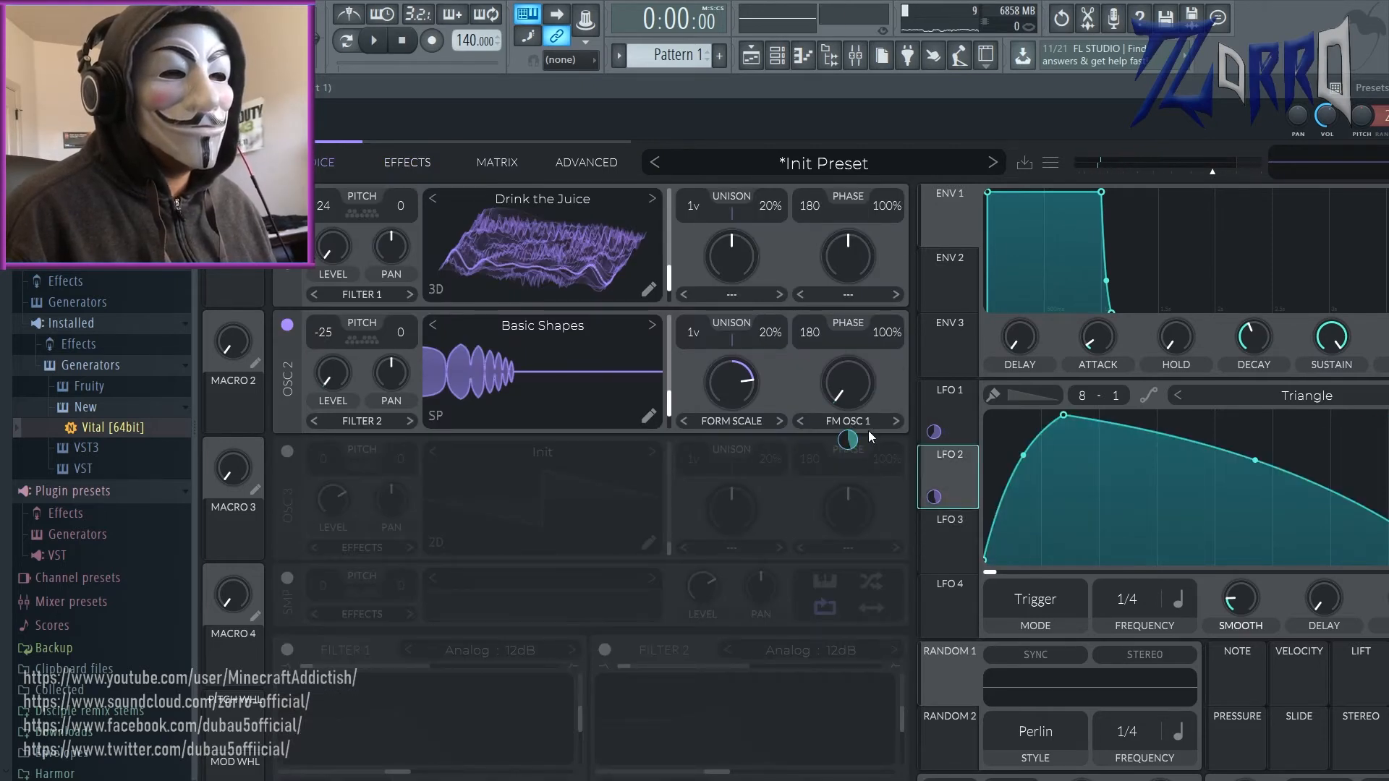
{"action": "left_click_drag", "start_coordinate": [848, 440], "coordinate": [848, 459]}
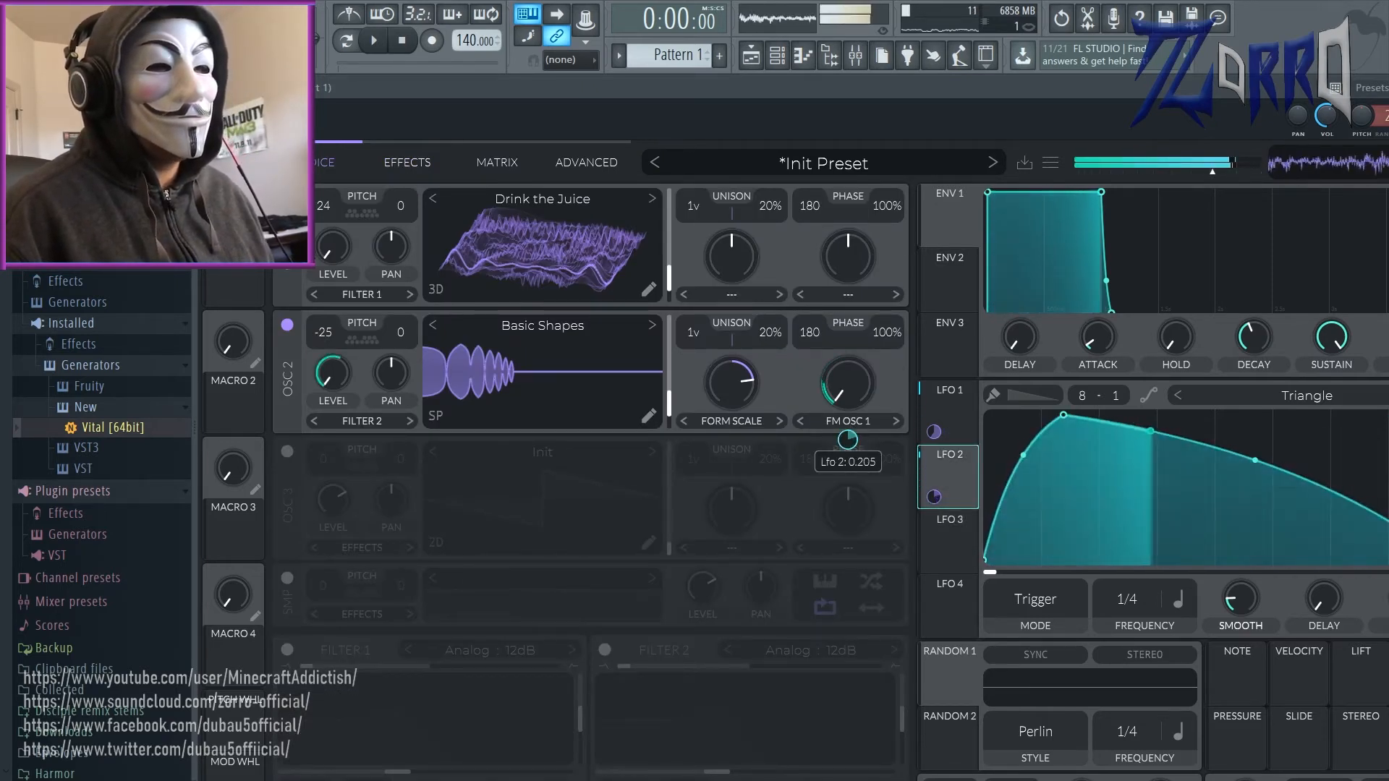
Step: Try the EQ with a notch band and an LFO 2-modulated high-pass low band at 43.73% resonance, and switch the EQ off
{"action": "left_click", "coordinate": [413, 167]}
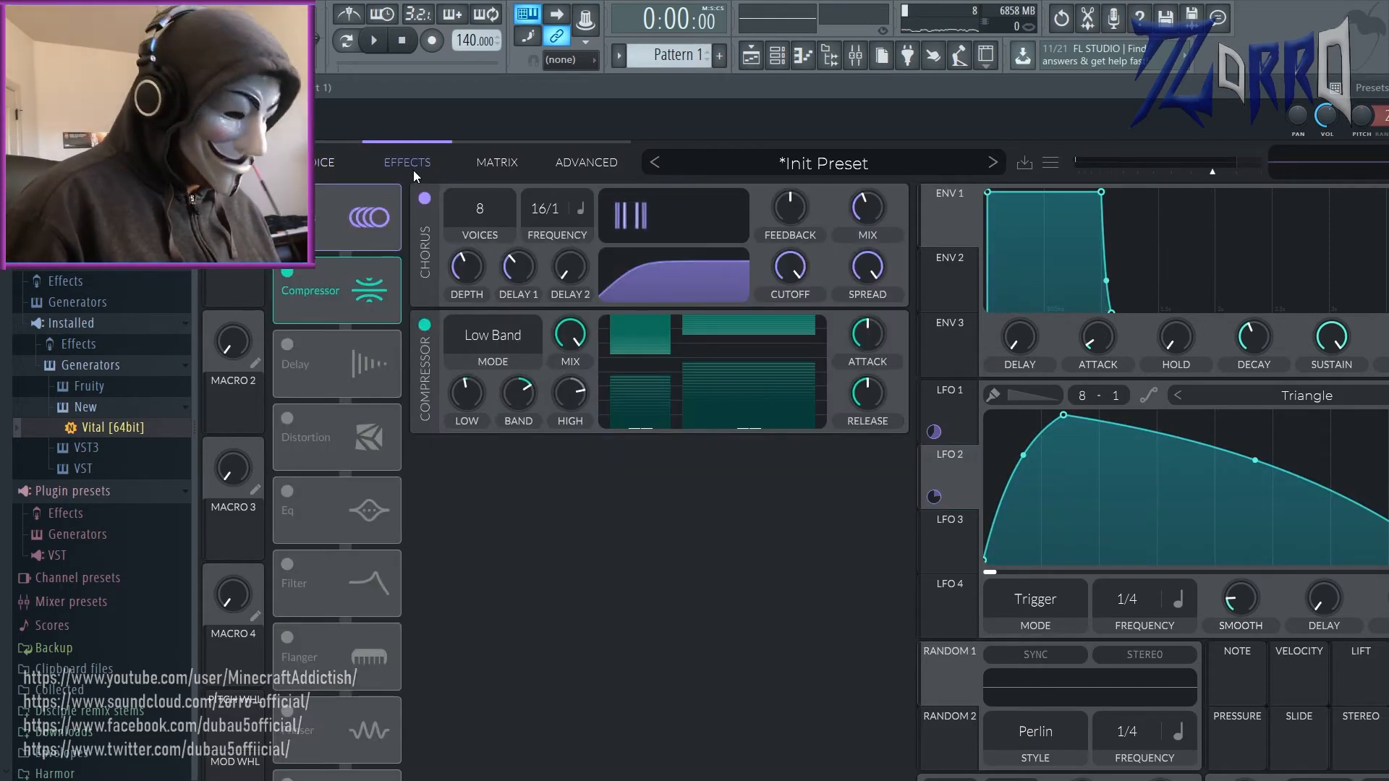
{"action": "left_click", "coordinate": [287, 492]}
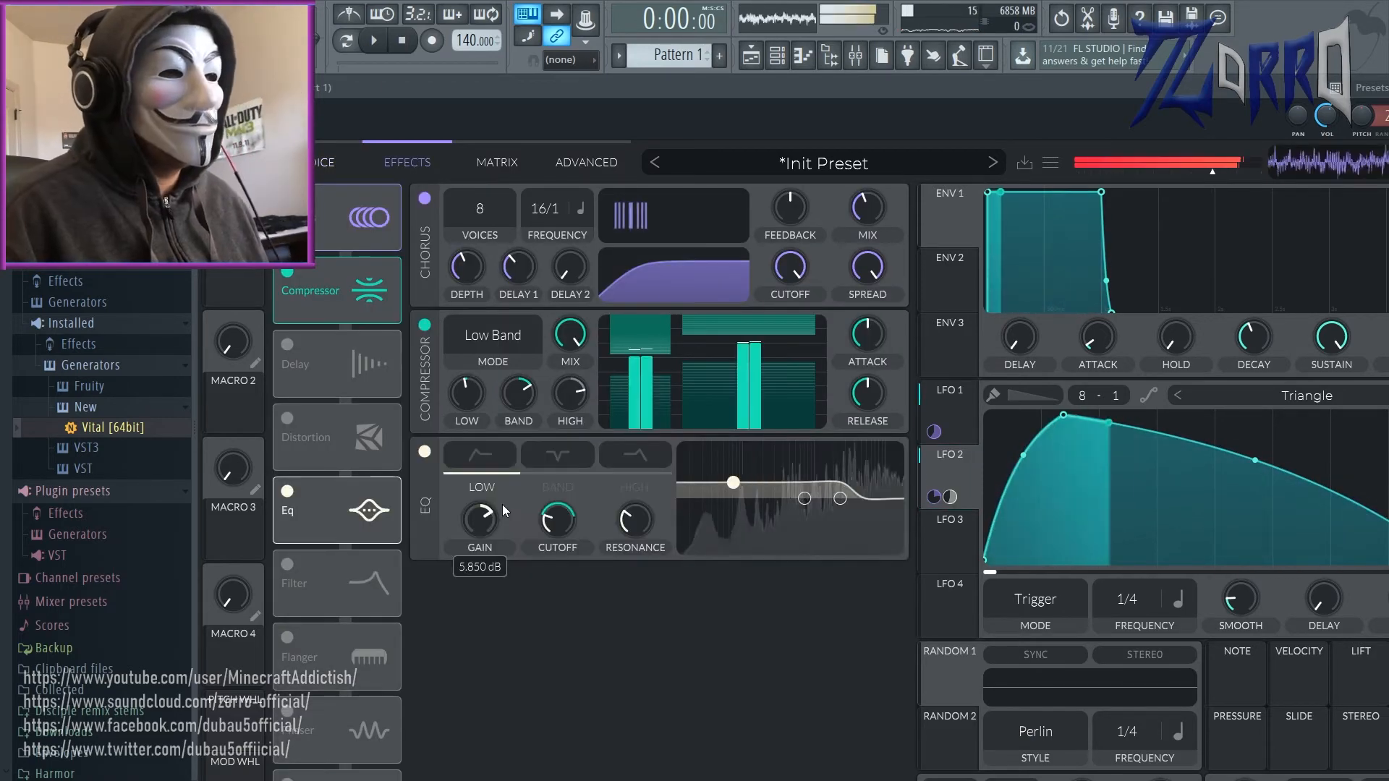
{"action": "left_click", "coordinate": [567, 455]}
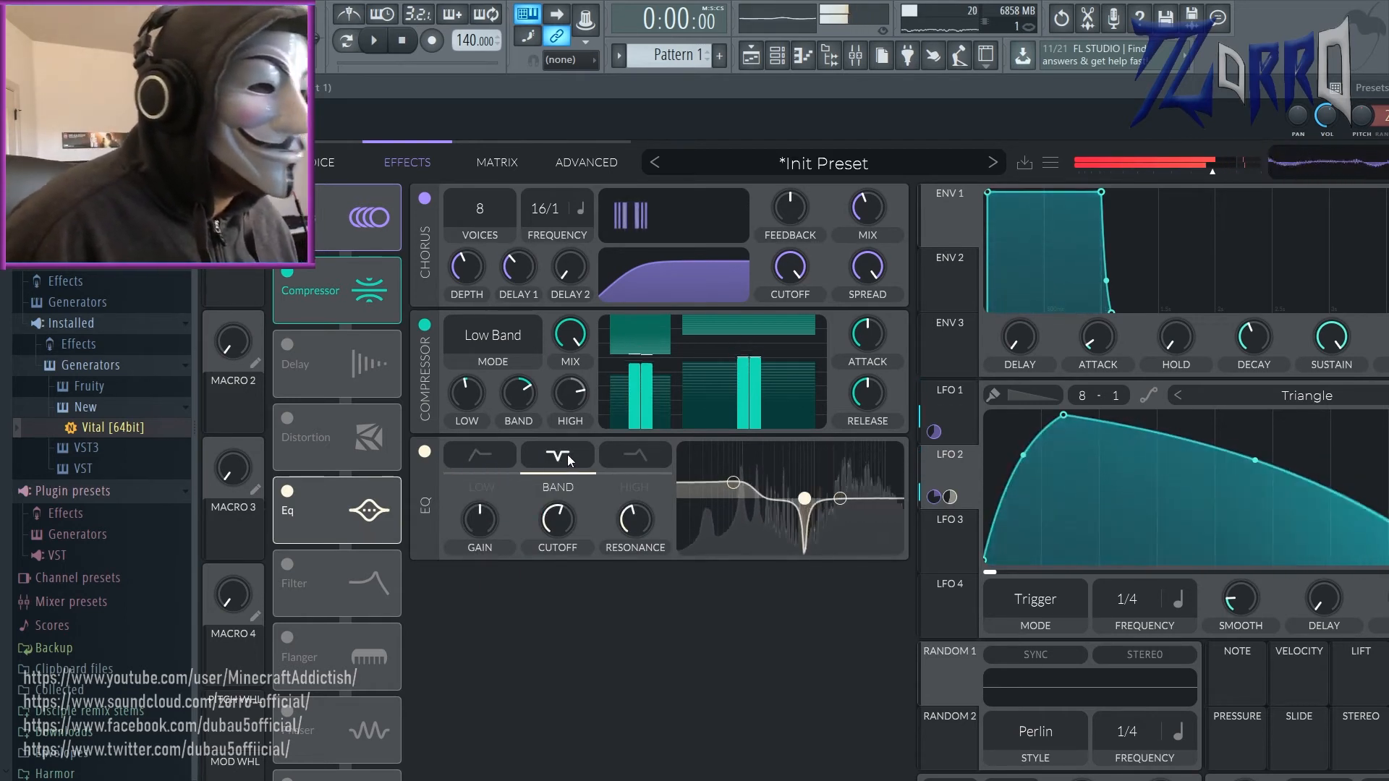
{"action": "left_click", "coordinate": [500, 457]}
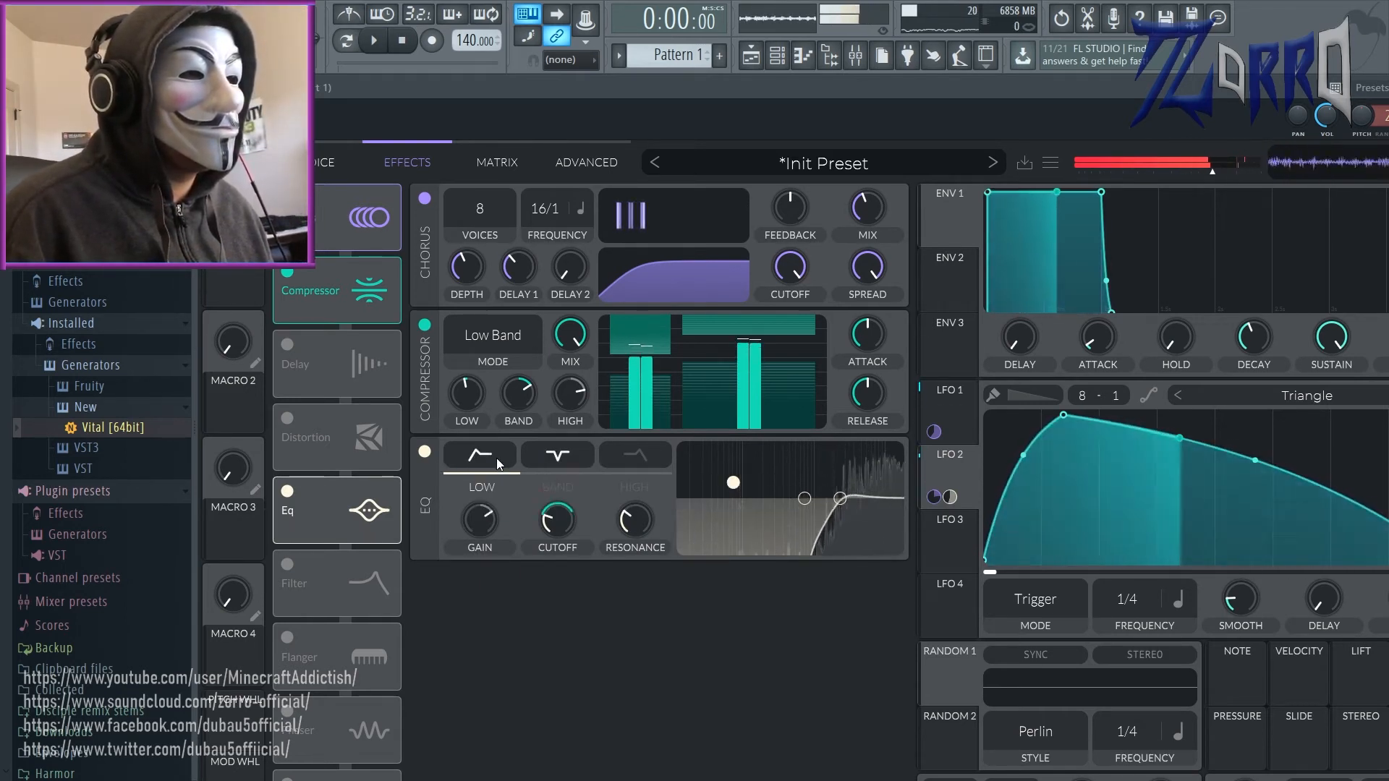
{"action": "mouse_move", "coordinate": [558, 554]}
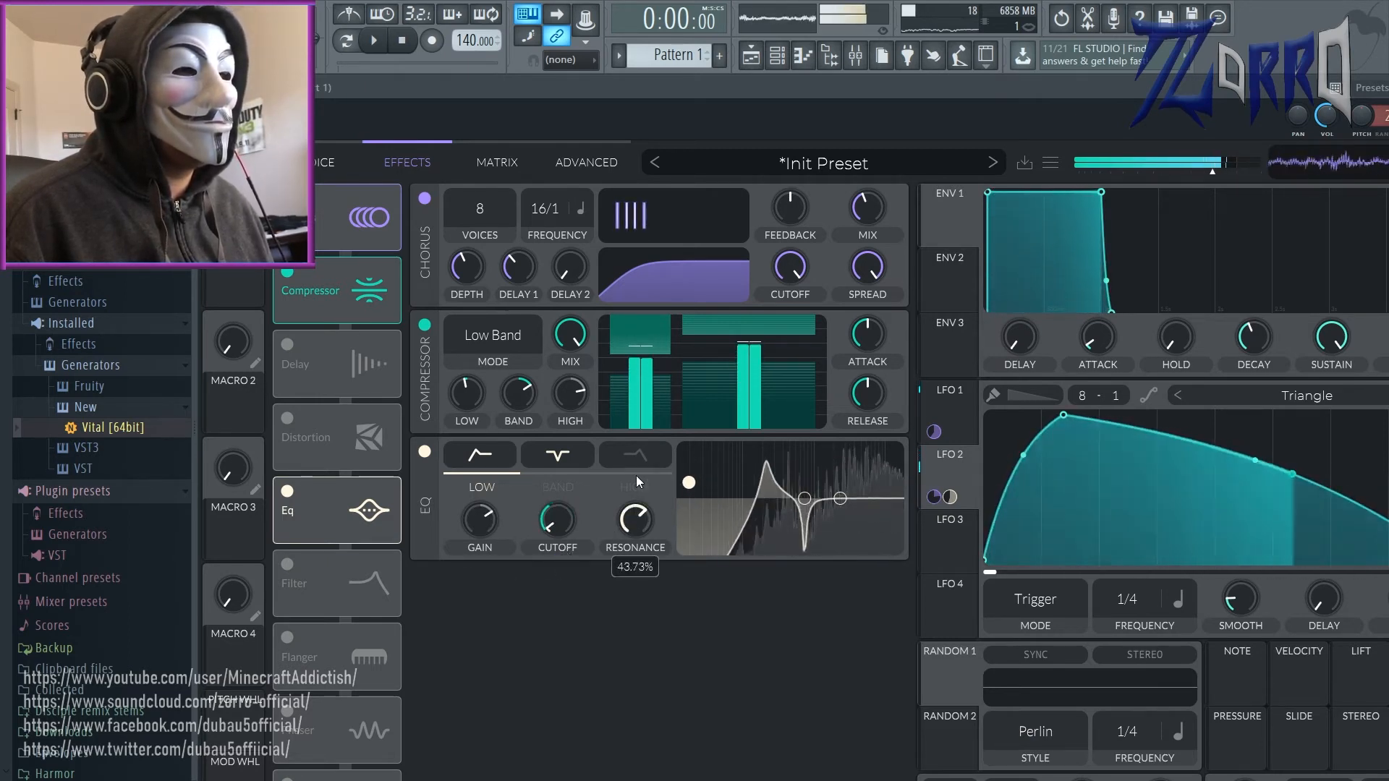
{"action": "left_click", "coordinate": [287, 491]}
Step: Enable the Flanger, modulate its Center with LFO 2 and lower its mix
{"action": "left_click", "coordinate": [288, 637]}
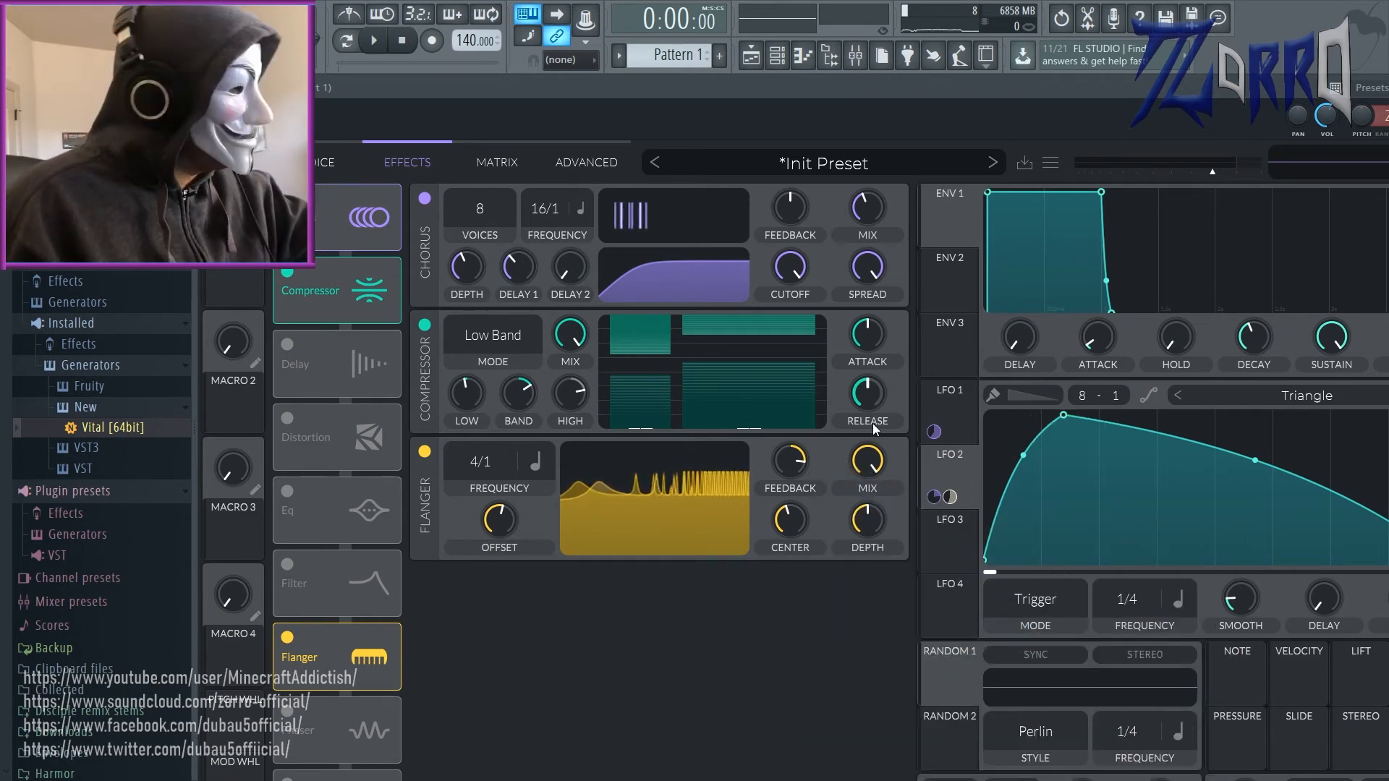
{"action": "left_click_drag", "start_coordinate": [934, 497], "coordinate": [799, 554]}
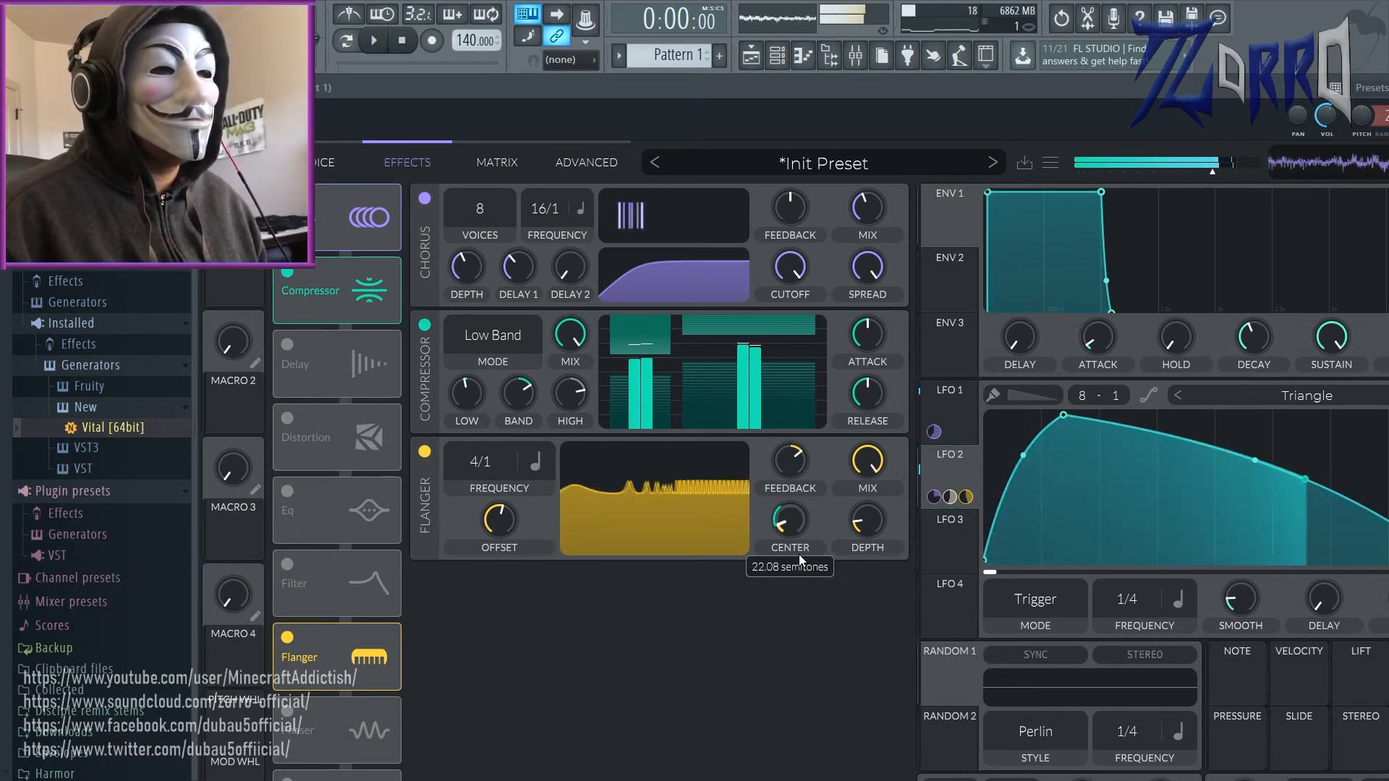
{"action": "left_click_drag", "start_coordinate": [868, 456], "coordinate": [872, 457]}
Step: Try Soft Clip distortion together with the EQ's low, band and high filters ahead of the flanger
{"action": "left_click", "coordinate": [287, 418]}
{"action": "left_click", "coordinate": [287, 492]}
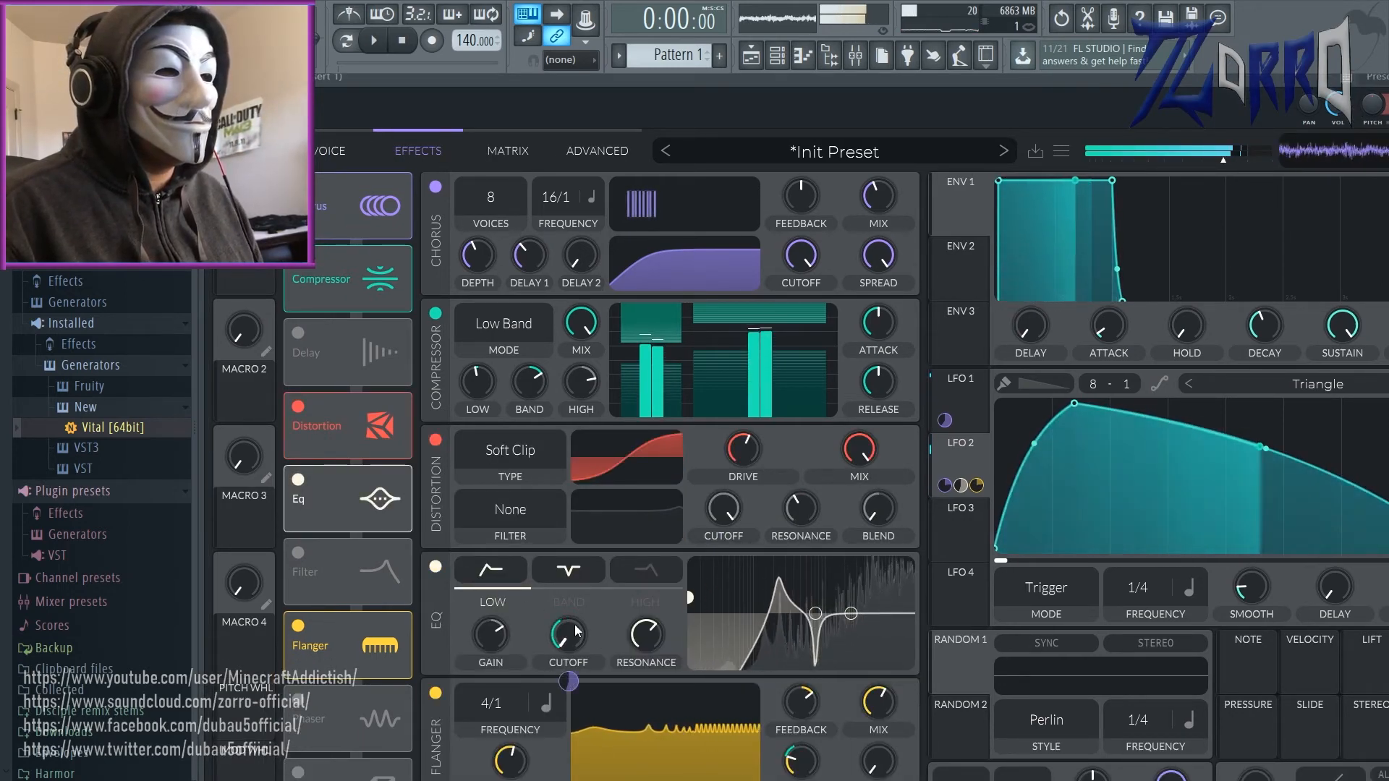
{"action": "left_click", "coordinate": [578, 569]}
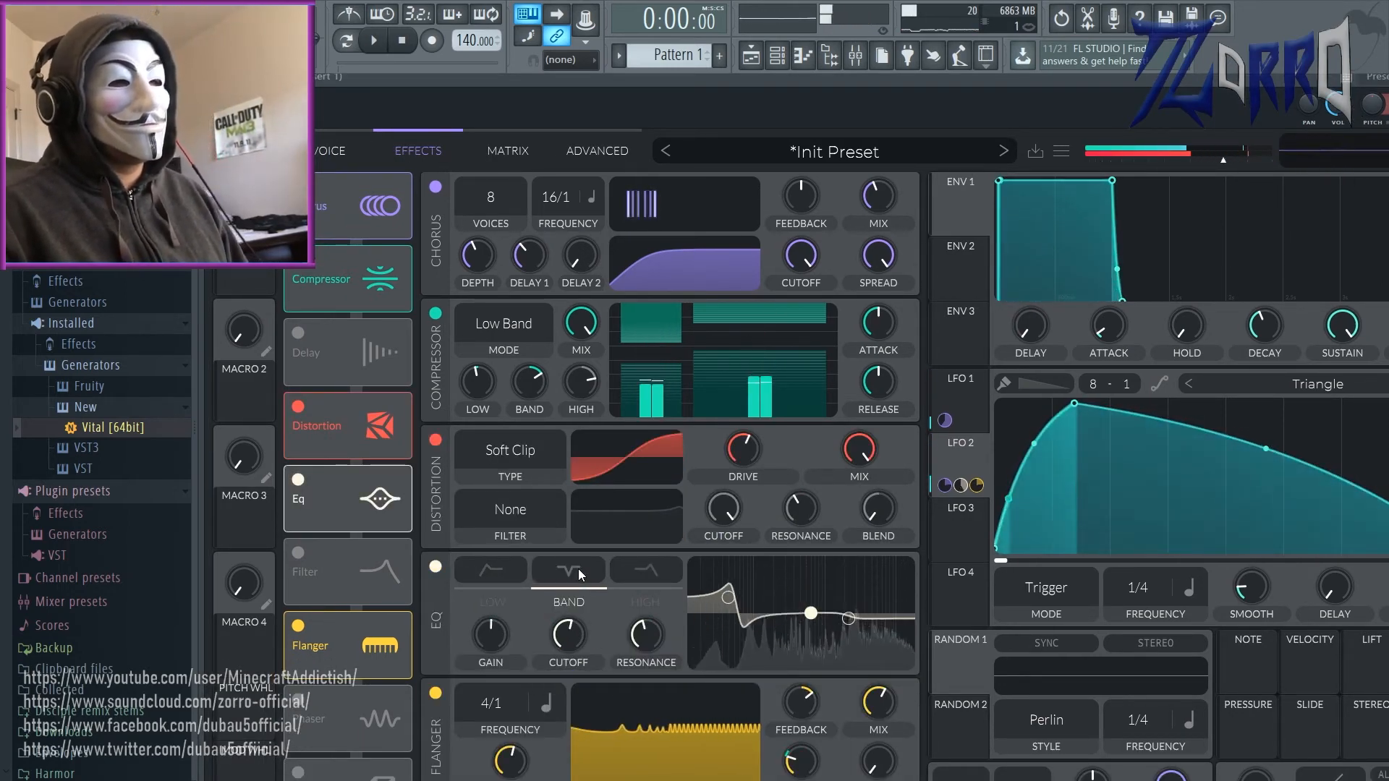
{"action": "left_click", "coordinate": [624, 570]}
{"action": "left_click", "coordinate": [573, 579]}
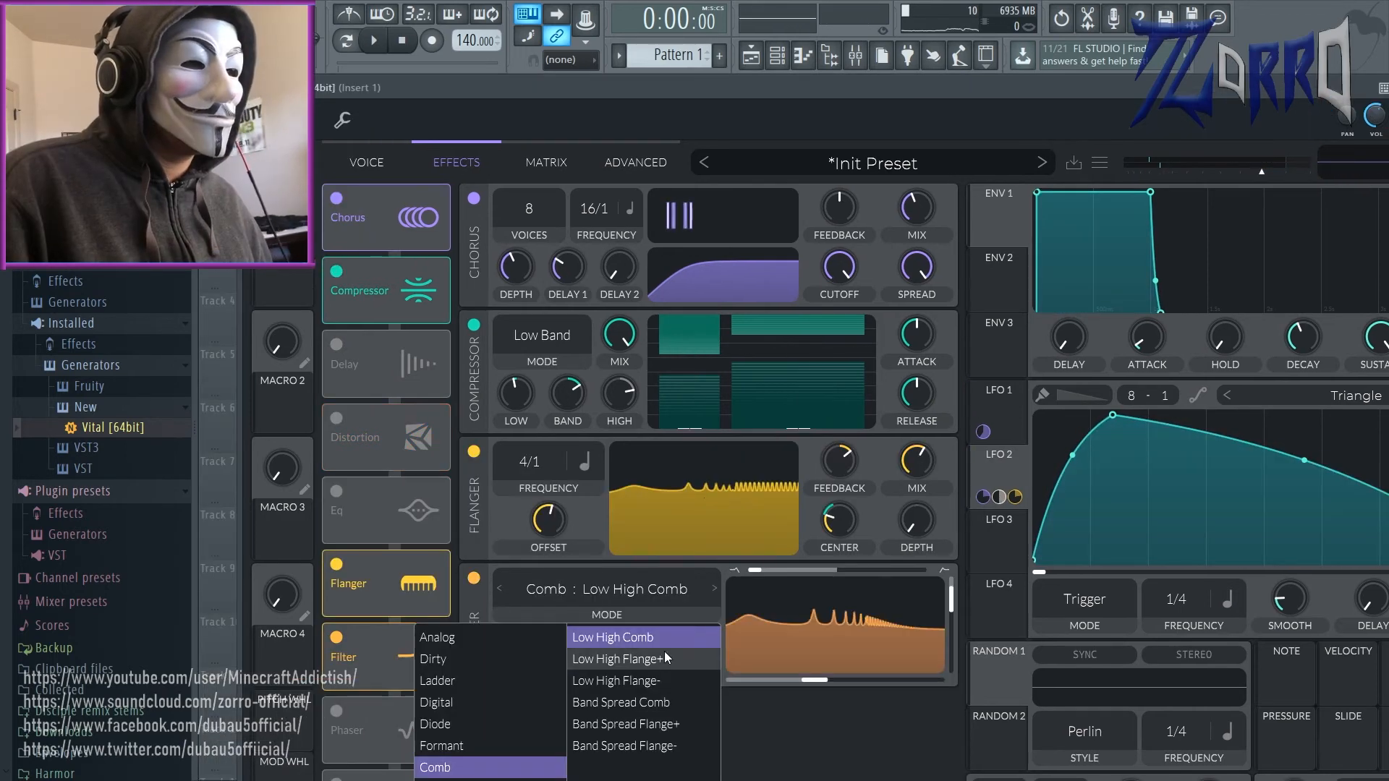
Step: Raise the mix and Cut amounts of the Comb: Low High Comb filter effect to maximum
{"action": "left_click", "coordinate": [788, 730]}
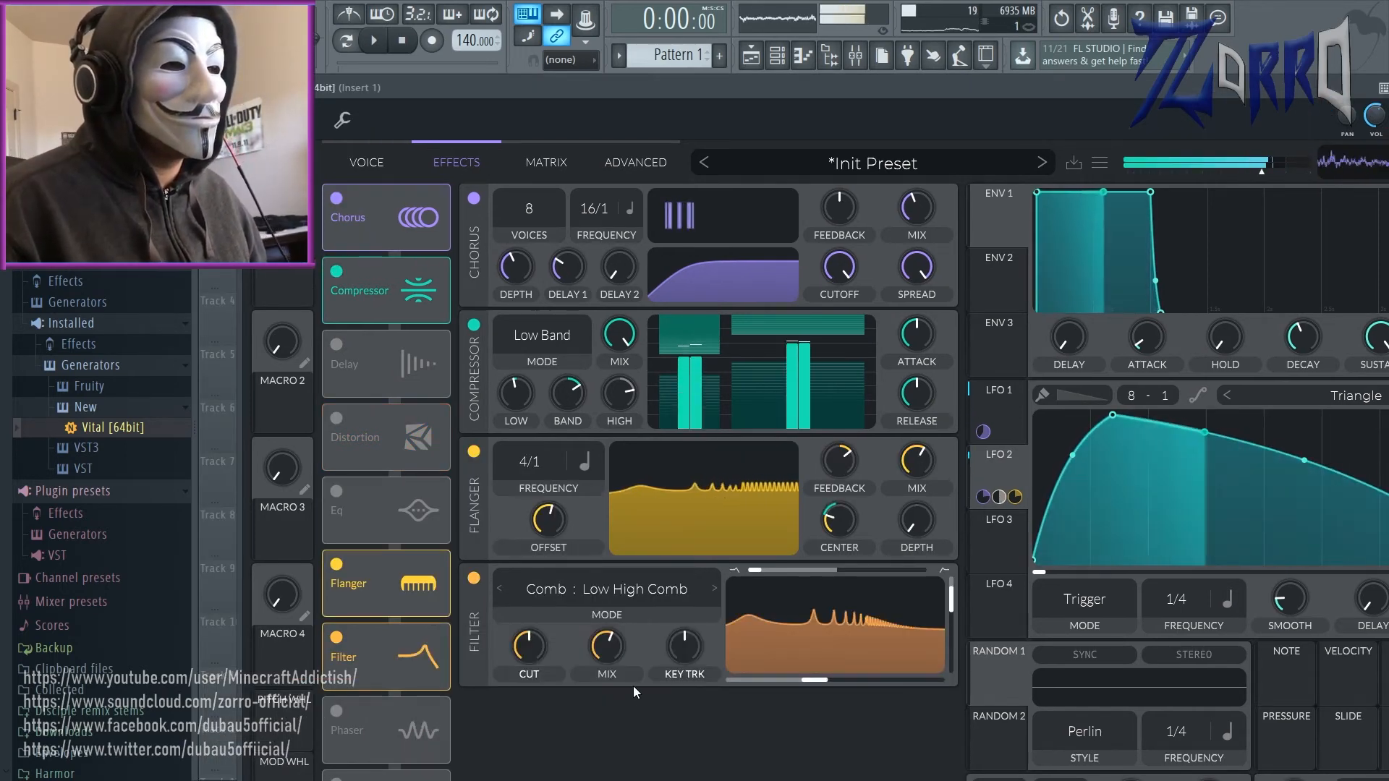
{"action": "left_click_drag", "start_coordinate": [609, 648], "coordinate": [618, 505]}
{"action": "left_click_drag", "start_coordinate": [535, 643], "coordinate": [607, 552]}
Step: Audition the filter effect's other models, stepping from Comb back through Formant and Digital and forward again
{"action": "left_click", "coordinate": [500, 588]}
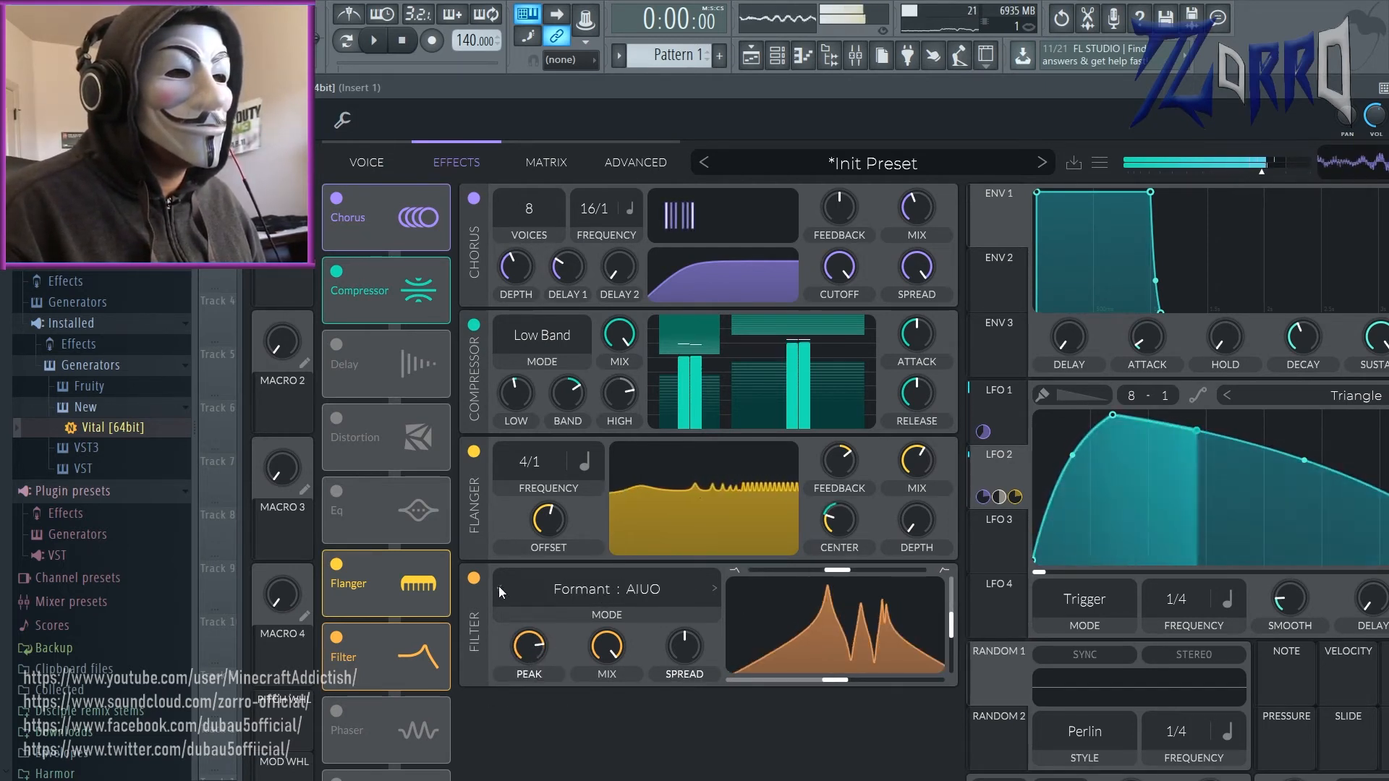
{"action": "left_click", "coordinate": [499, 587]}
{"action": "left_click", "coordinate": [499, 587]}
{"action": "left_click", "coordinate": [499, 588]}
{"action": "left_click", "coordinate": [499, 588]}
{"action": "left_click", "coordinate": [499, 587]}
{"action": "left_click", "coordinate": [499, 587]}
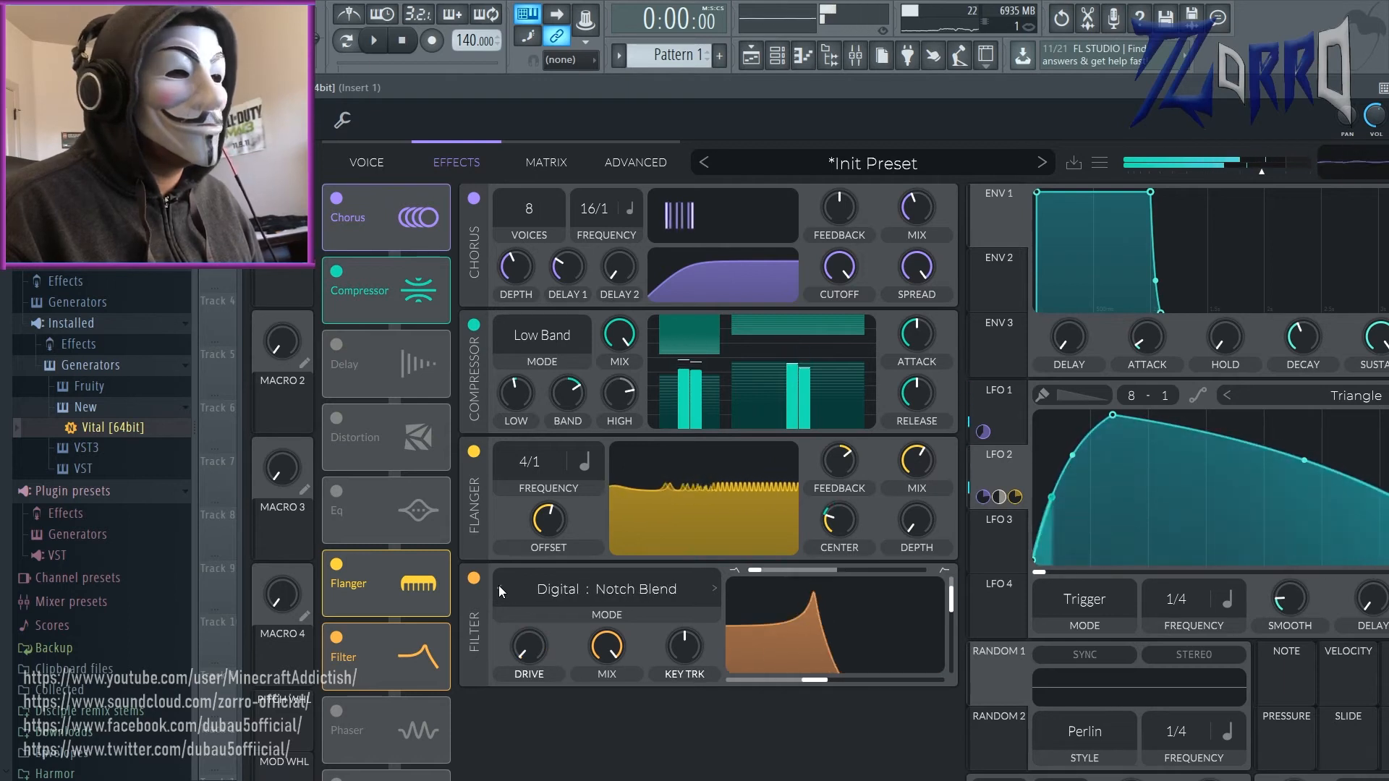
{"action": "left_click", "coordinate": [715, 588]}
{"action": "left_click", "coordinate": [716, 588]}
{"action": "left_click", "coordinate": [715, 589]}
{"action": "left_click", "coordinate": [715, 588]}
{"action": "left_click", "coordinate": [715, 588]}
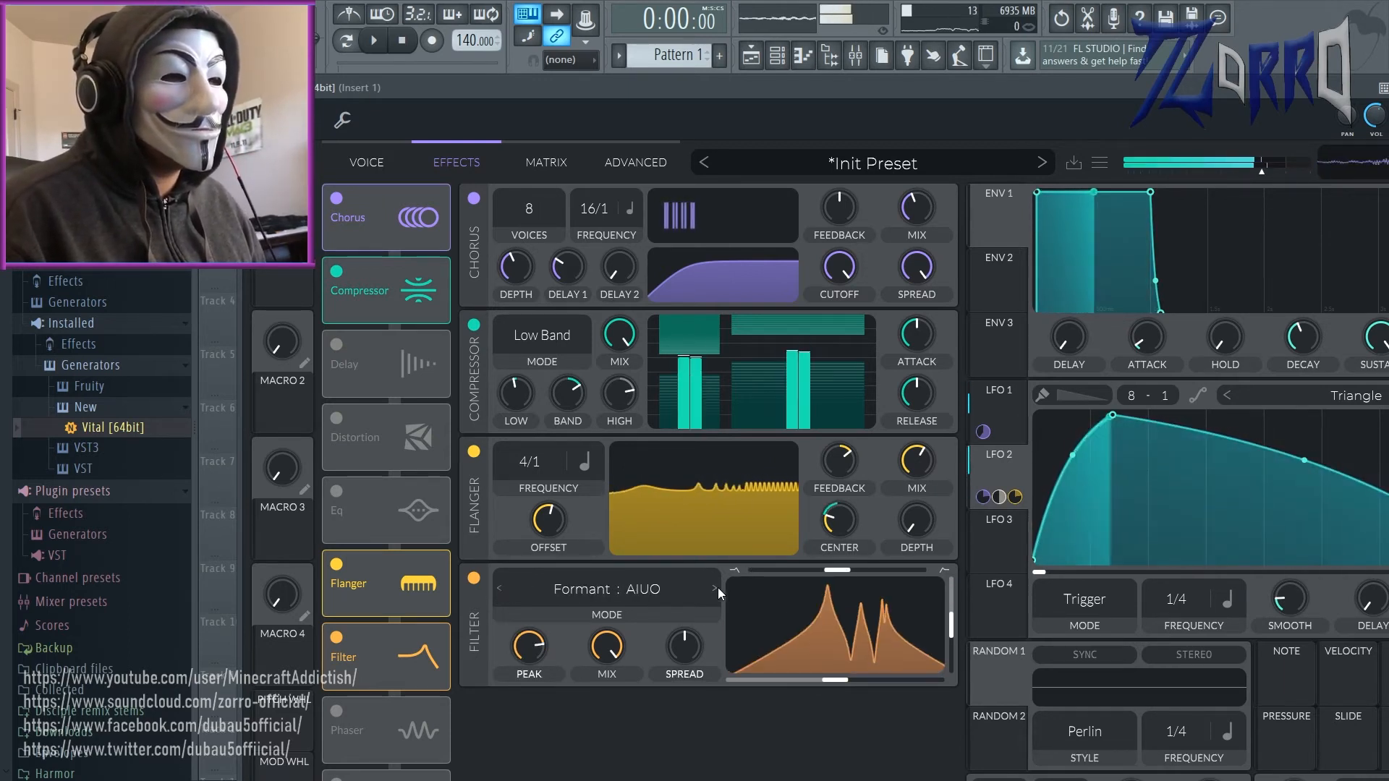
Step: Set the filter effect to Comb: Low High Flange+ and raise its key tracking to maximum
{"action": "left_click", "coordinate": [668, 661]}
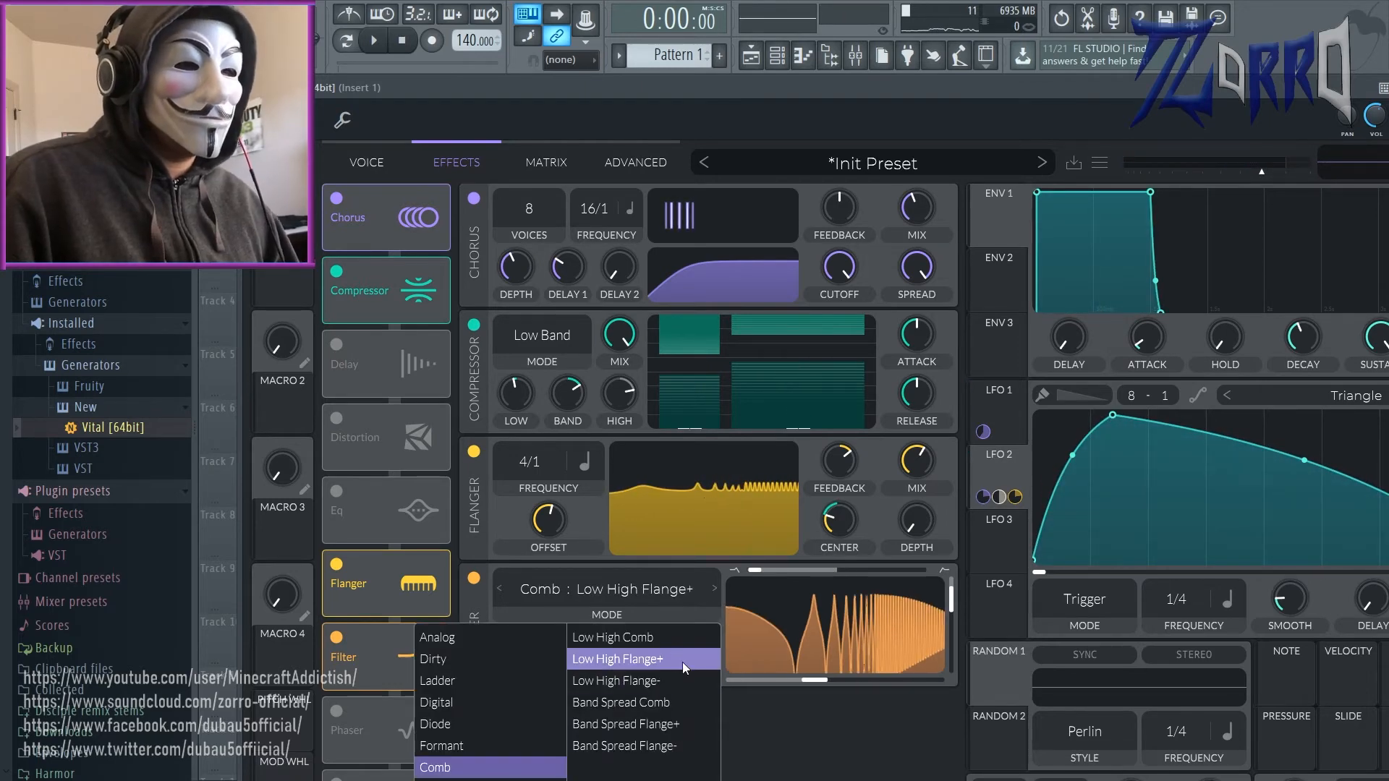
{"action": "left_click", "coordinate": [668, 657]}
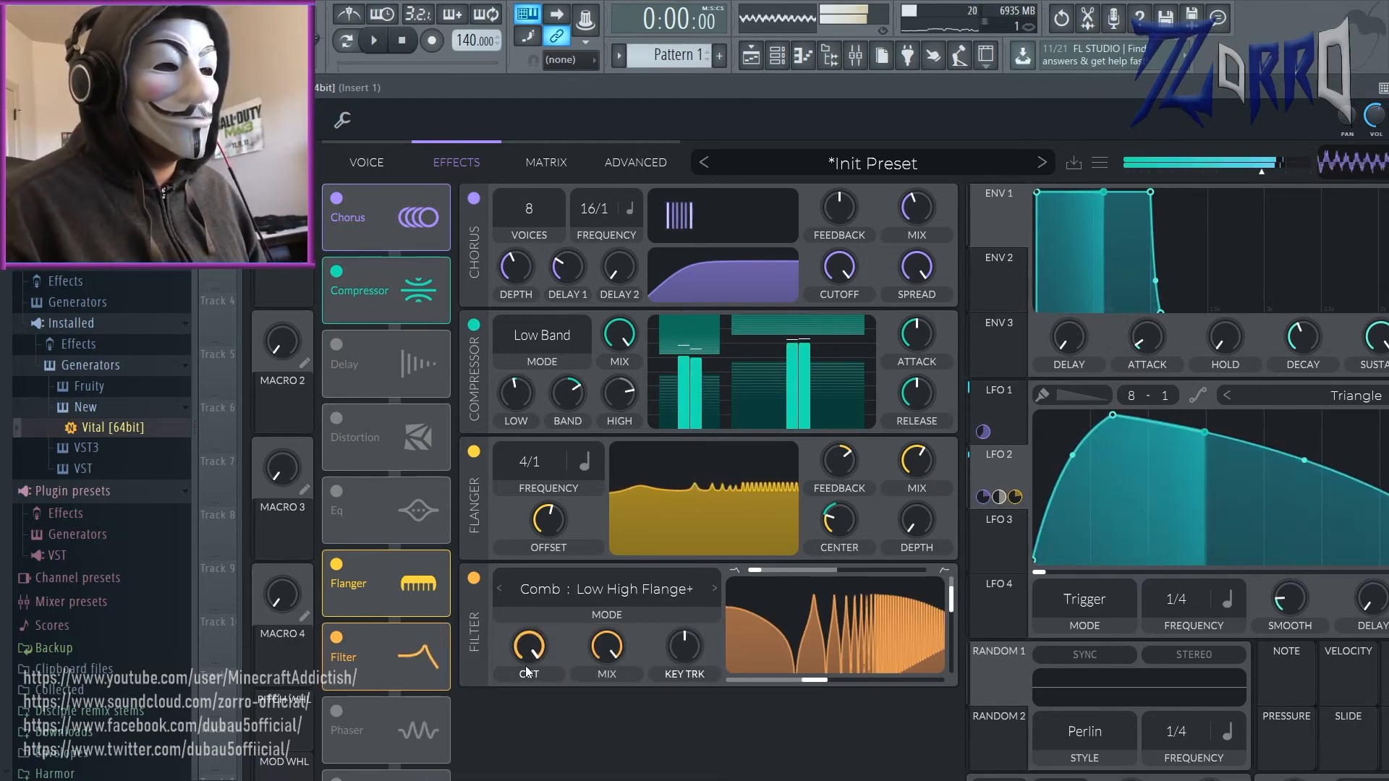
{"action": "mouse_move", "coordinate": [687, 643]}
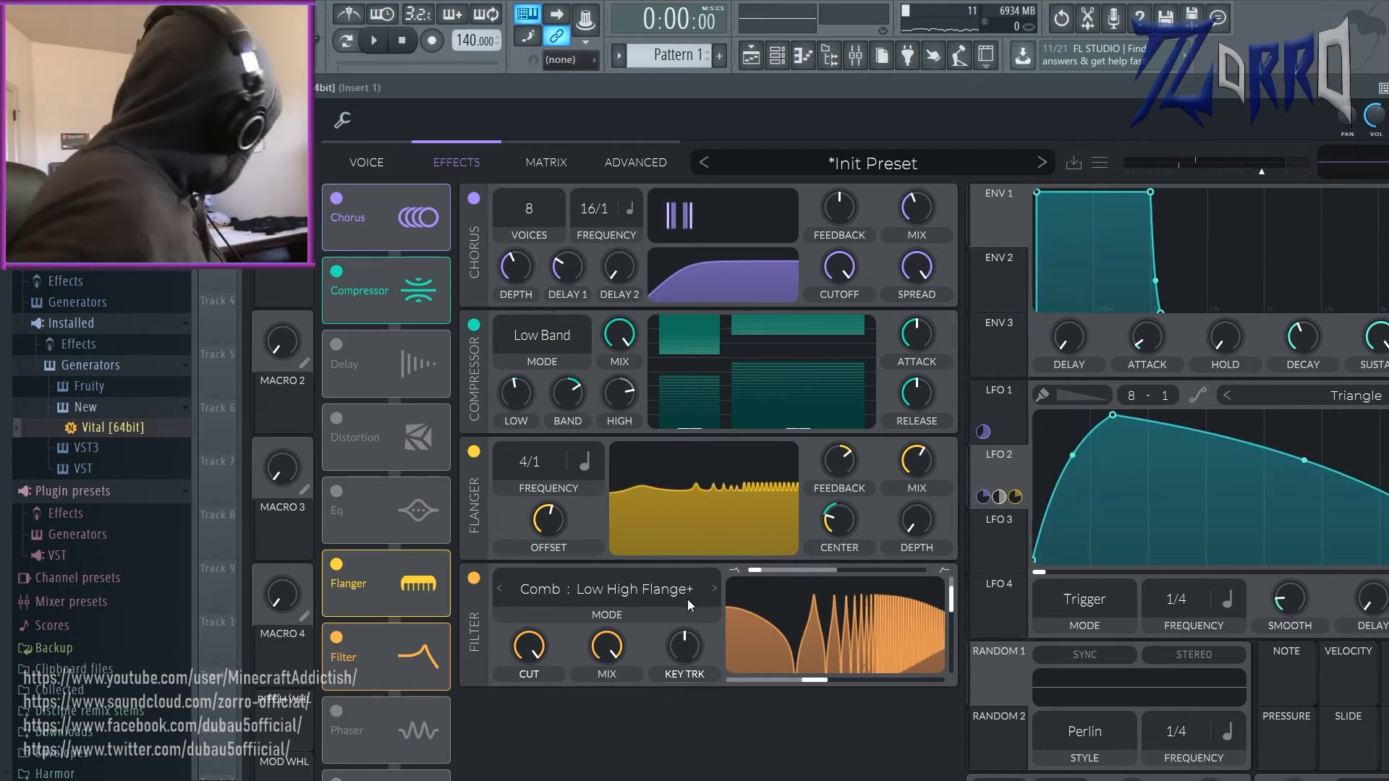
{"action": "left_click_drag", "start_coordinate": [681, 672], "coordinate": [682, 623]}
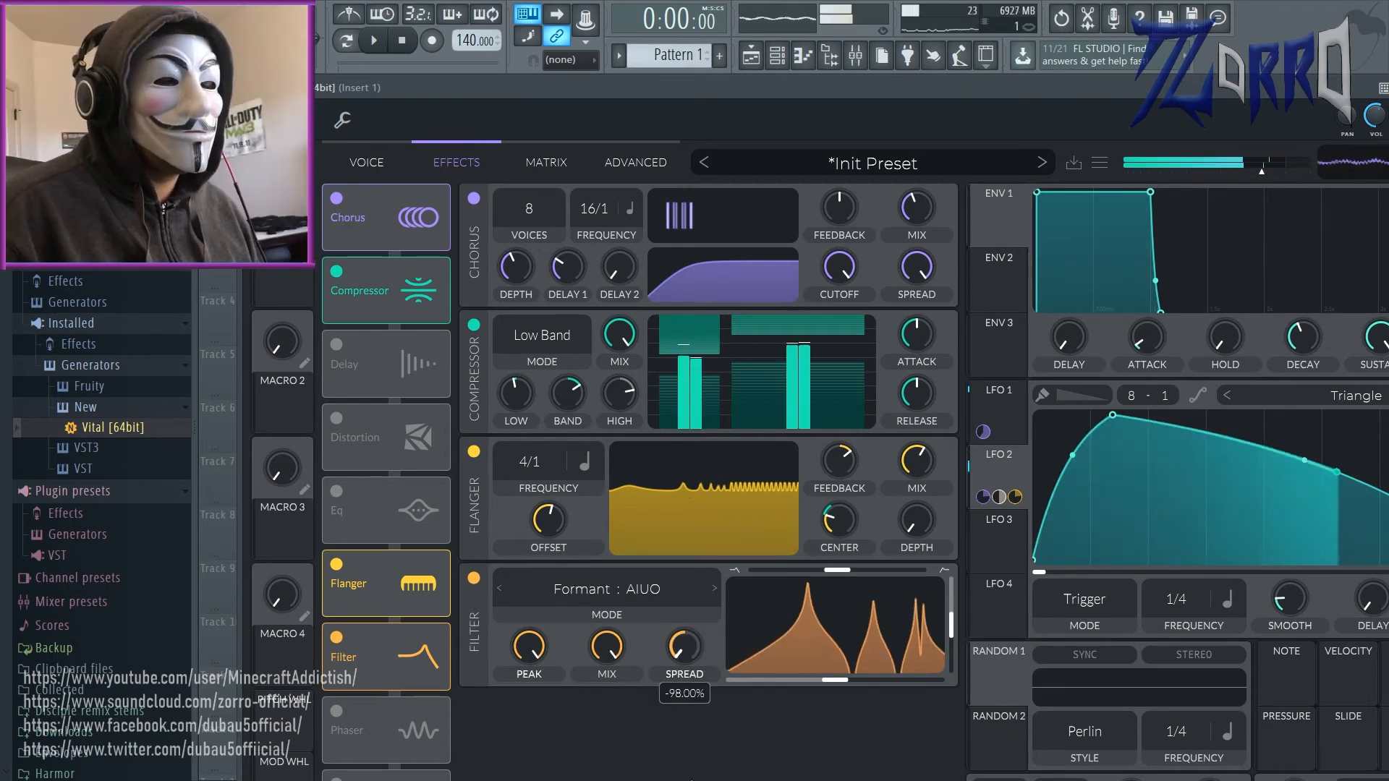
Step: Switch the filter effect to Formant: AIUO and adjust its mix and spread
{"action": "left_click_drag", "start_coordinate": [701, 778], "coordinate": [696, 725]}
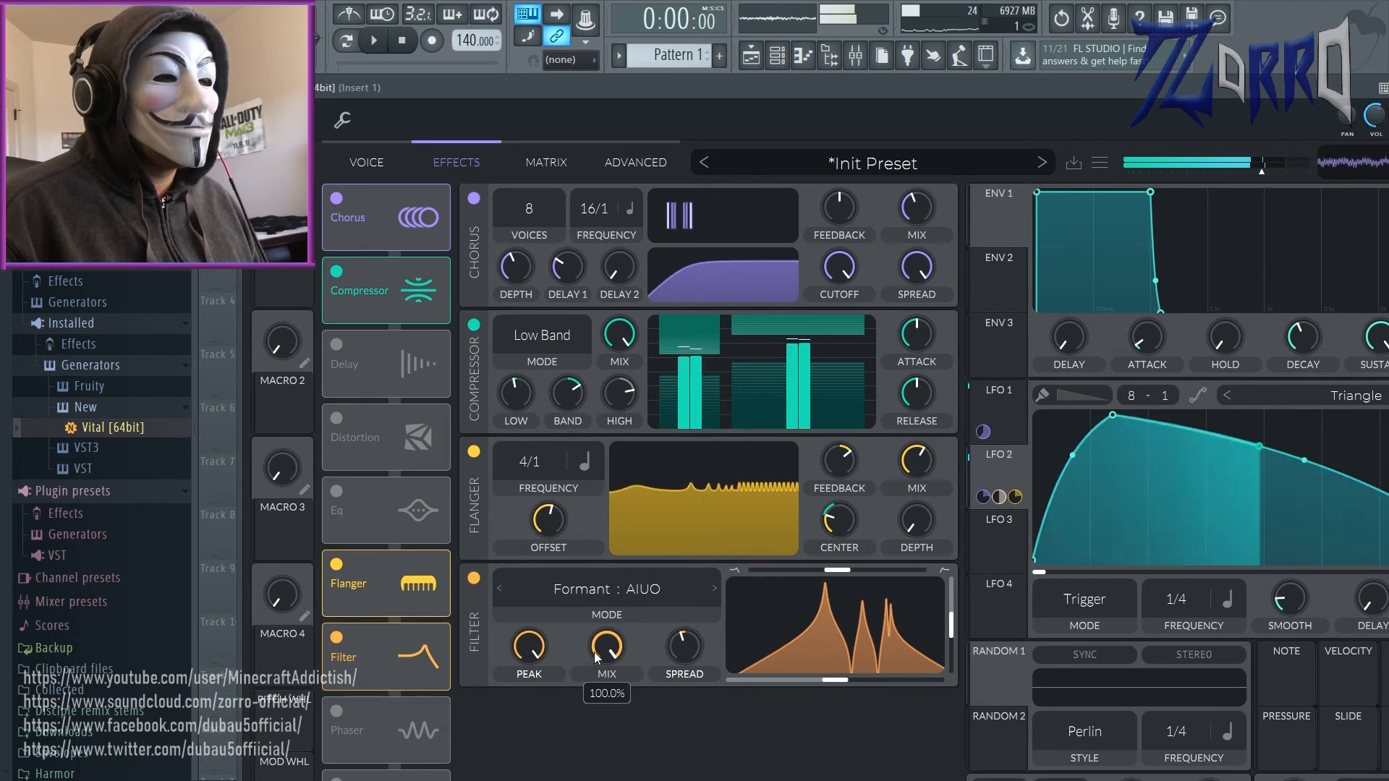
{"action": "left_click_drag", "start_coordinate": [593, 652], "coordinate": [604, 713]}
{"action": "left_click_drag", "start_coordinate": [676, 661], "coordinate": [702, 617]}
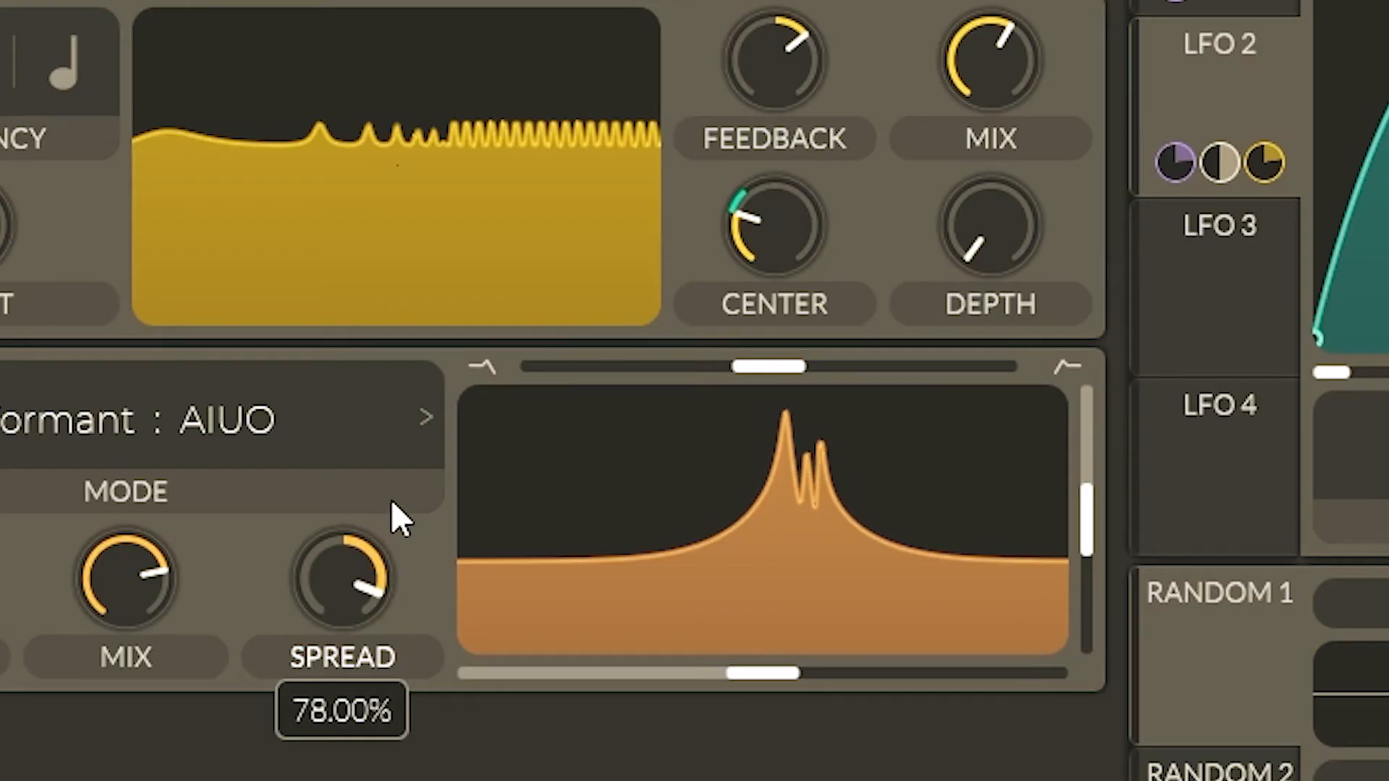
{"action": "left_click_drag", "start_coordinate": [391, 499], "coordinate": [296, 682]}
Step: Review the LFO 1 and LFO 2 modulation routings in the matrix alongside the effects and oscillator settings
{"action": "left_click", "coordinate": [523, 158]}
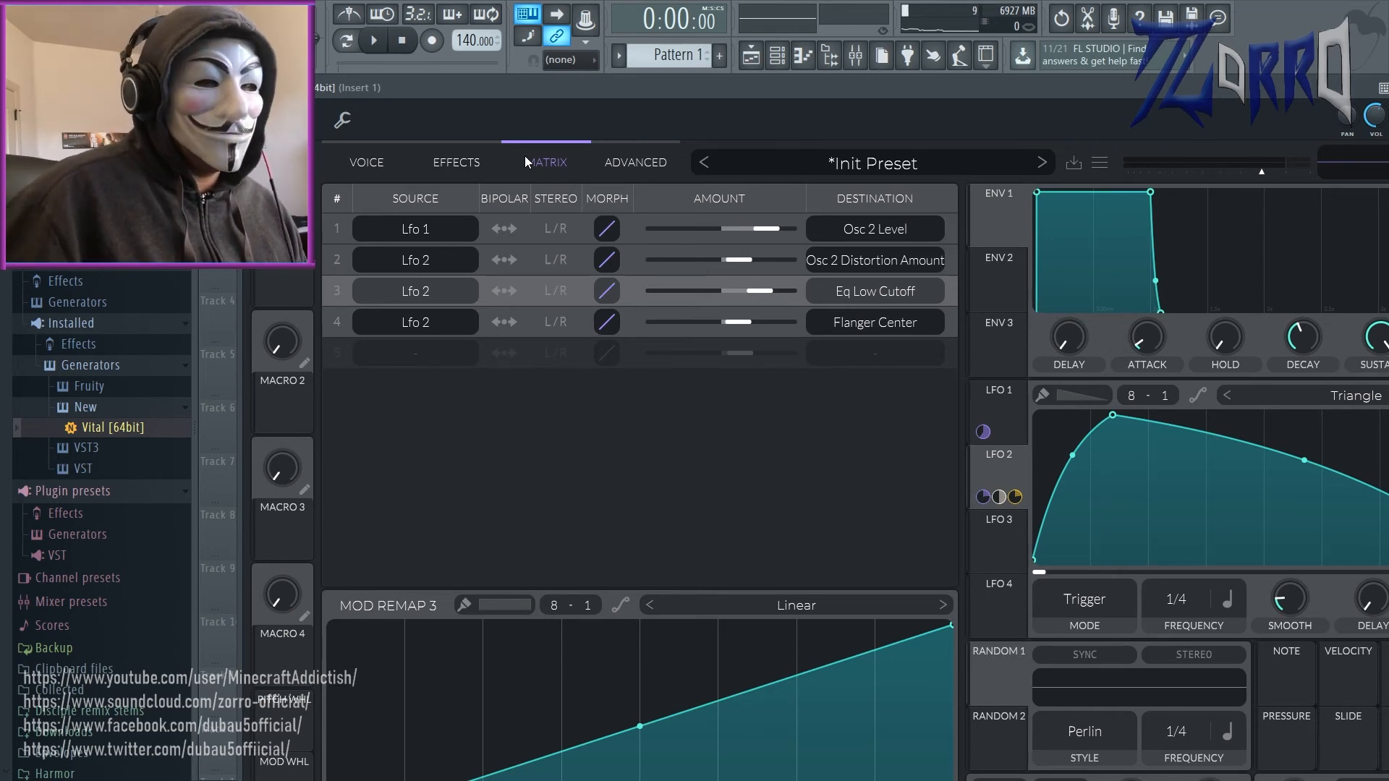
{"action": "left_click", "coordinate": [469, 161]}
{"action": "left_click", "coordinate": [367, 163]}
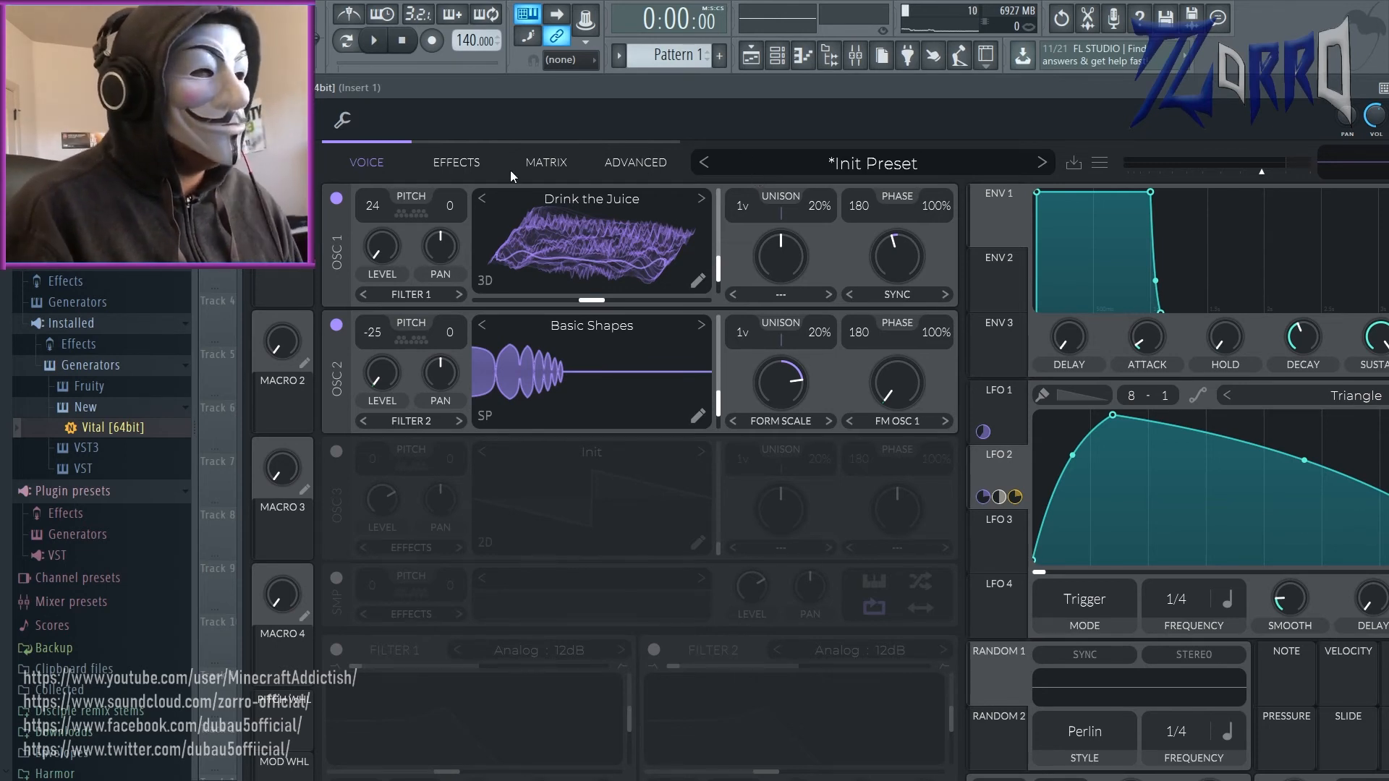
{"action": "left_click", "coordinate": [546, 164]}
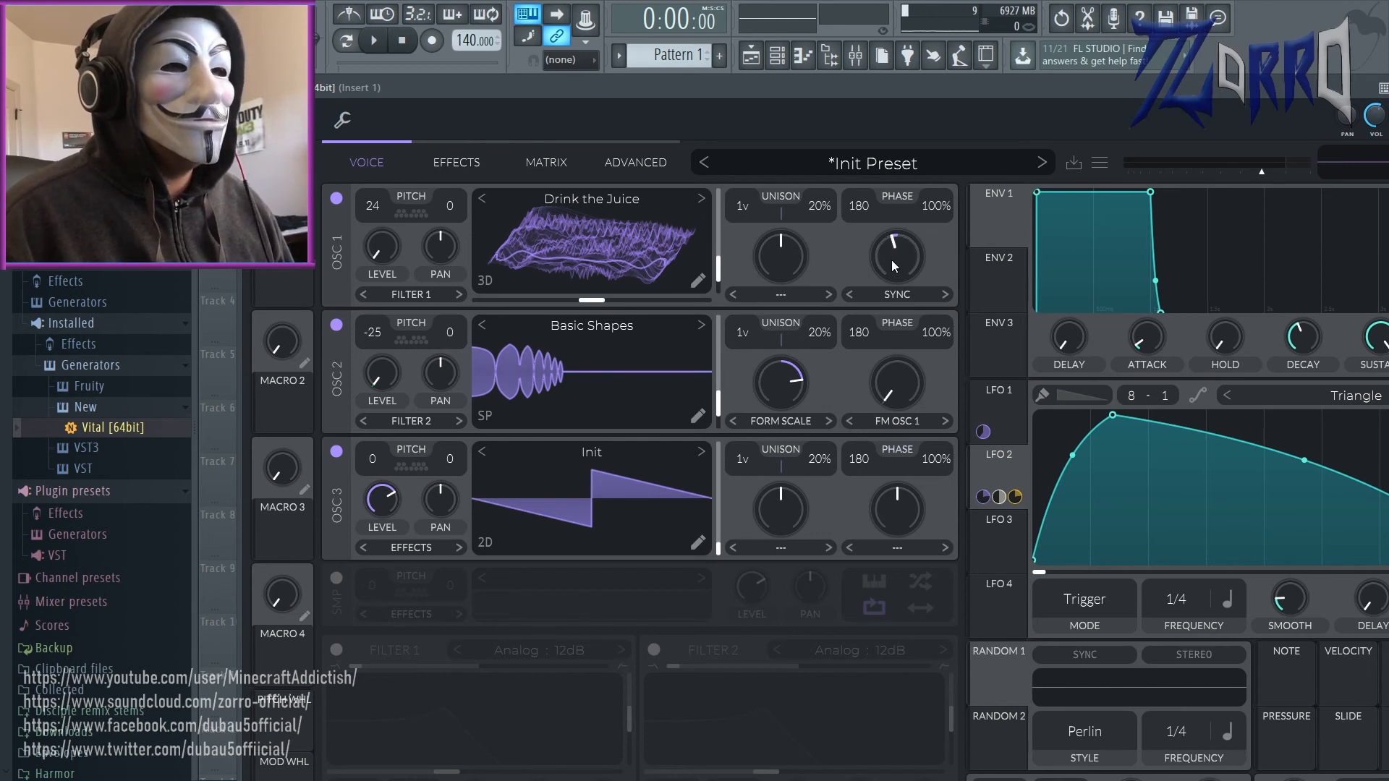
Step: Turn off oscillator 3 and set oscillator 1's wave morph to Bend at its maximum amount
{"action": "left_click", "coordinate": [902, 293]}
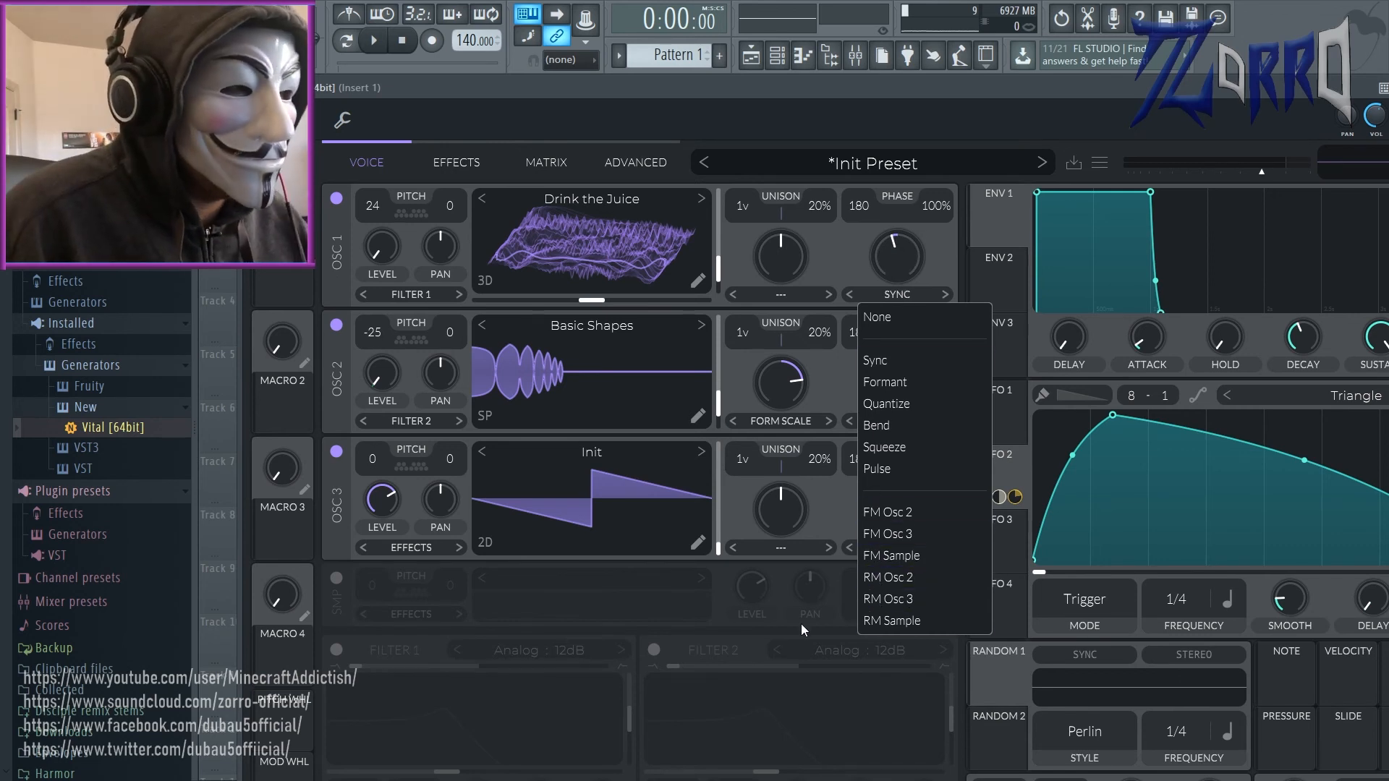
{"action": "left_click", "coordinate": [757, 641]}
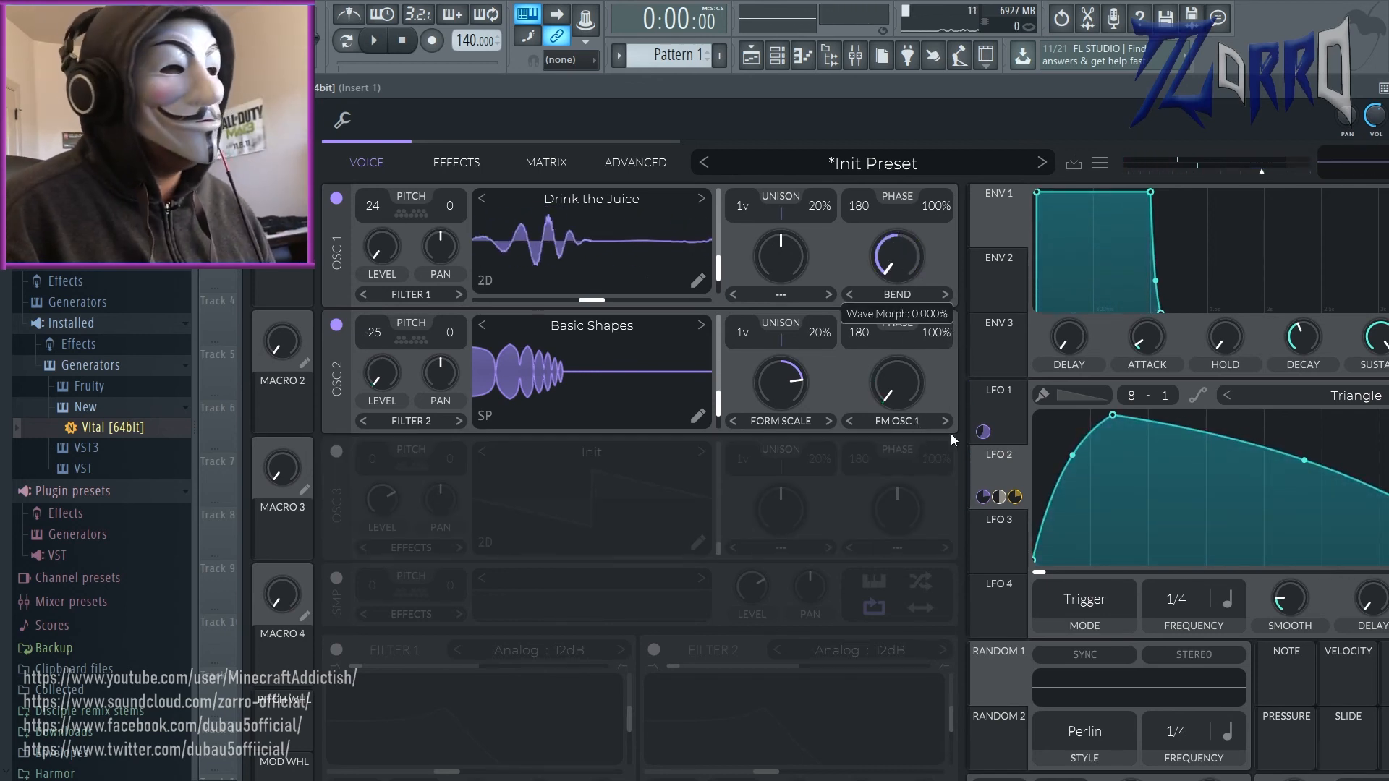
{"action": "left_click_drag", "start_coordinate": [952, 476], "coordinate": [1027, 362]}
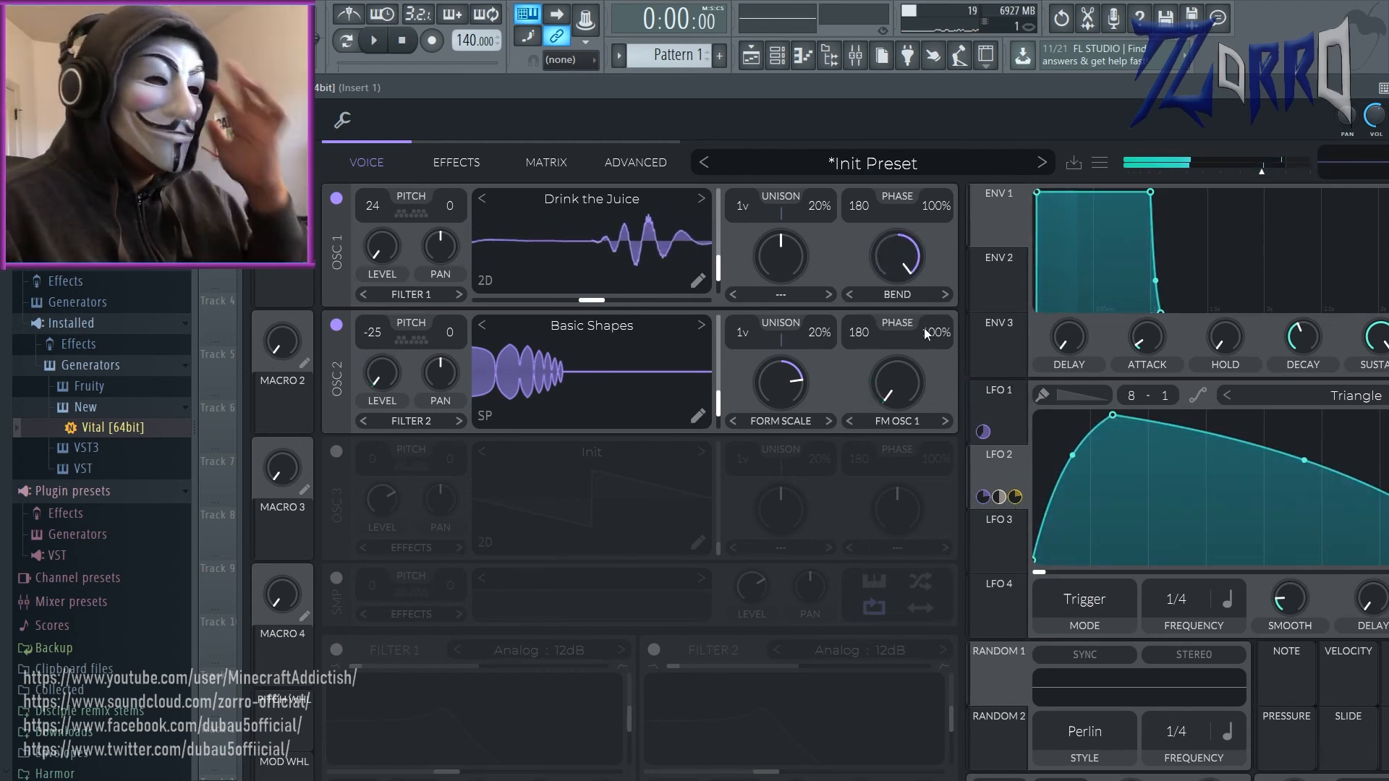
Step: Lower oscillator 1's spectral morph amount and look through the available spectral morph types
{"action": "left_click_drag", "start_coordinate": [781, 255], "coordinate": [809, 293]}
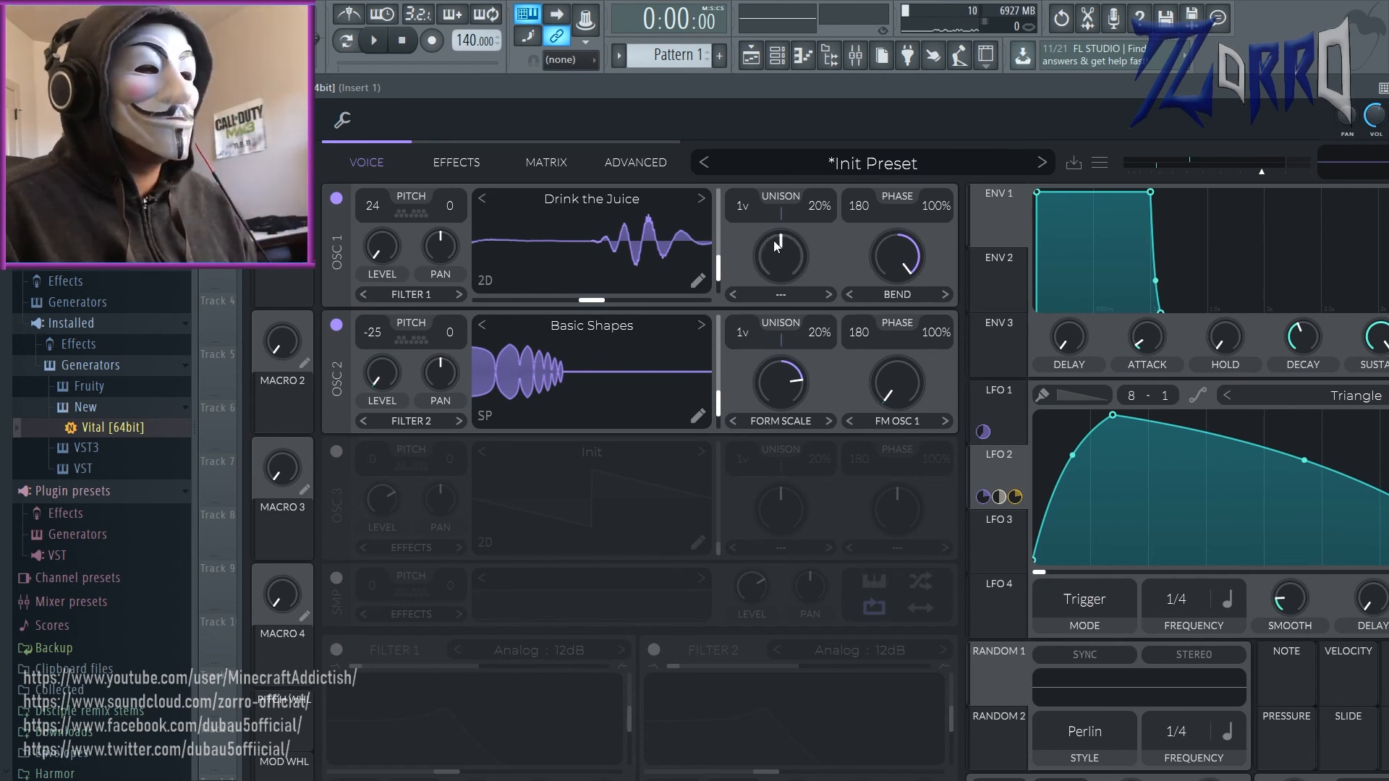
{"action": "left_click", "coordinate": [810, 293]}
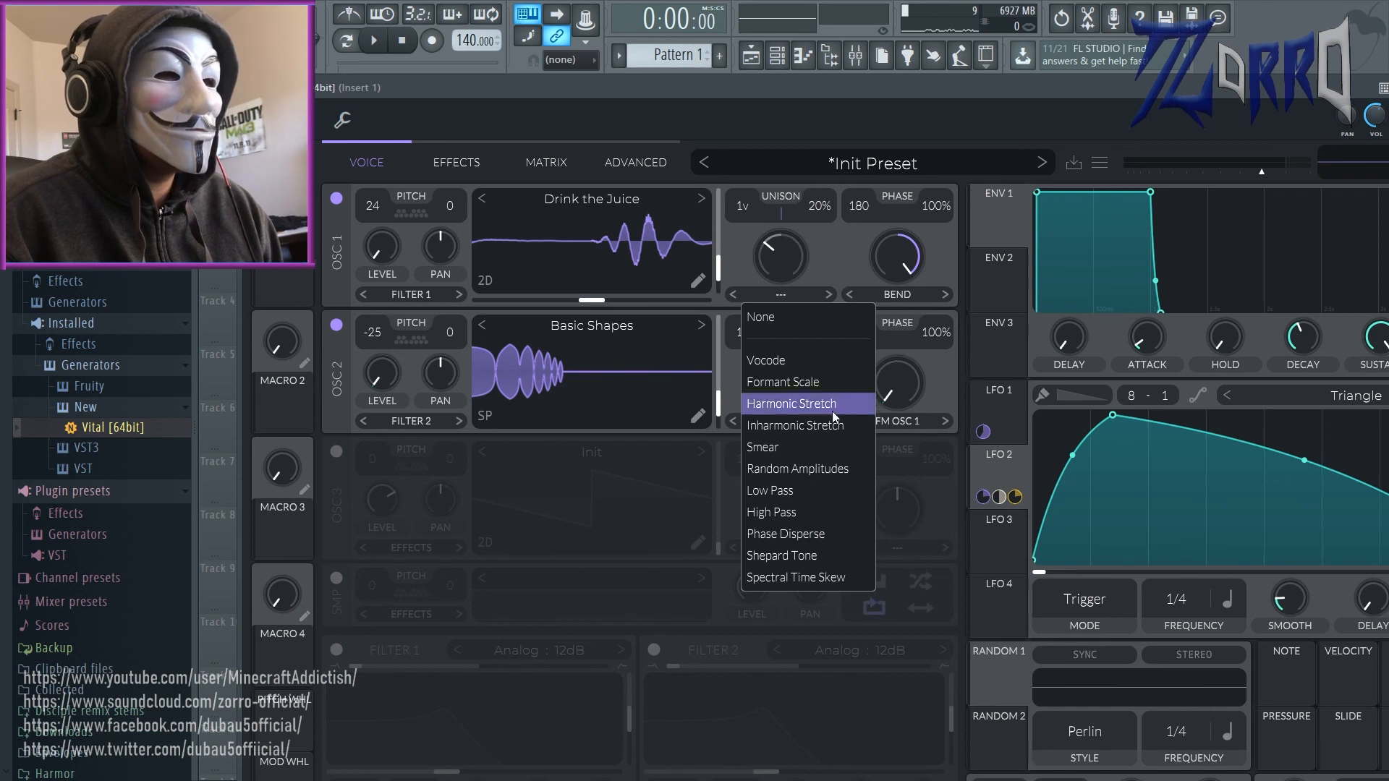
{"action": "left_click", "coordinate": [825, 158]}
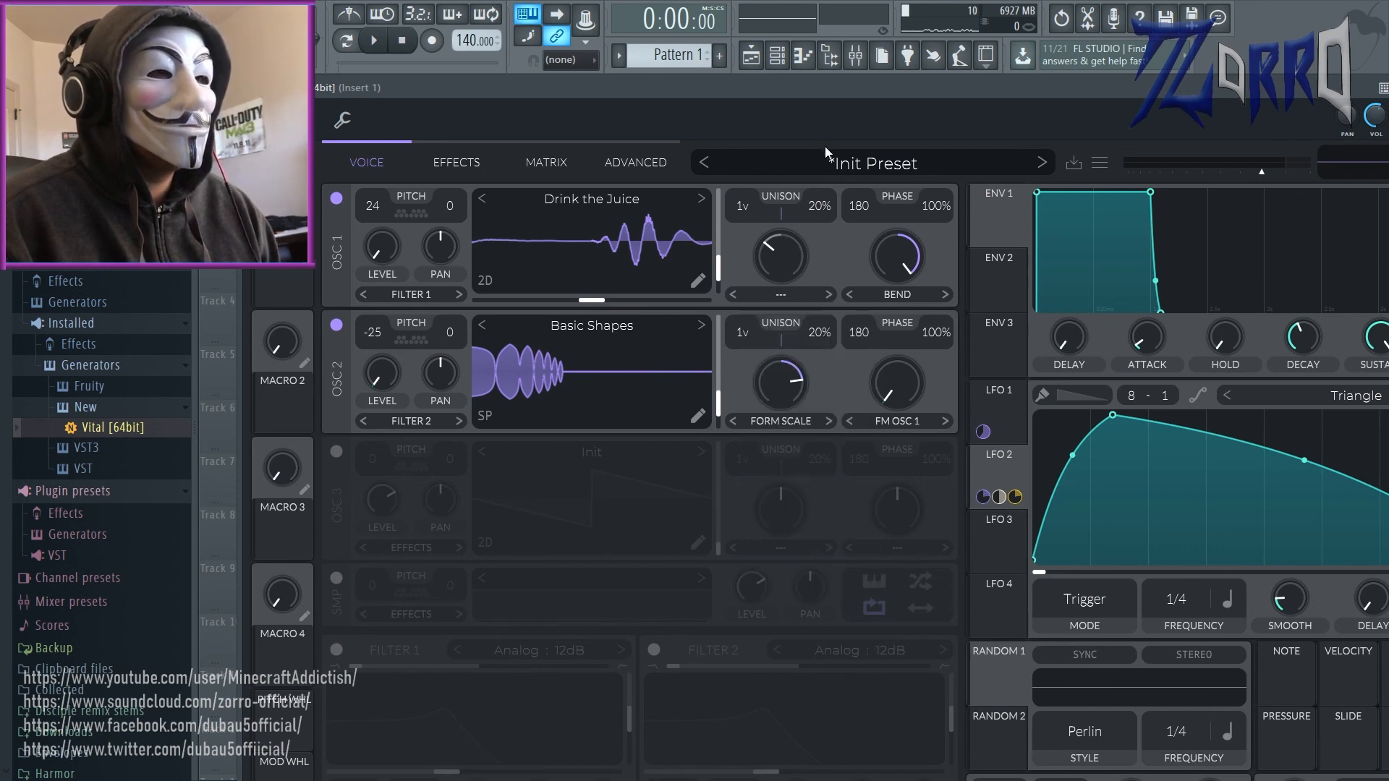
Step: Switch oscillator 1's wave morph to Sync and adjust its amount near the middle
{"action": "left_click", "coordinate": [901, 295]}
{"action": "left_click", "coordinate": [917, 362]}
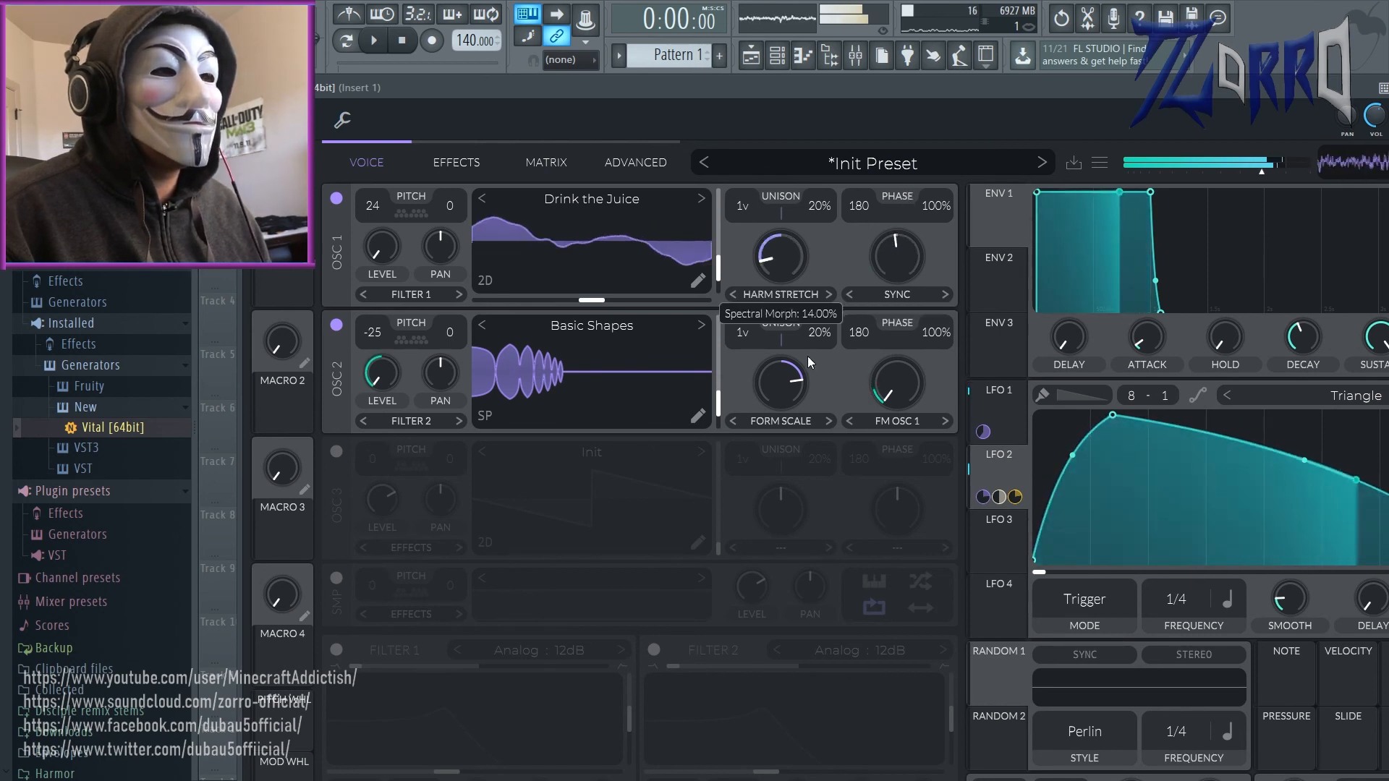
Step: Try Harmonic Stretch as oscillator 1's spectral morph, and return the morph to None with its amount centred
{"action": "left_click_drag", "start_coordinate": [808, 356], "coordinate": [841, 389]}
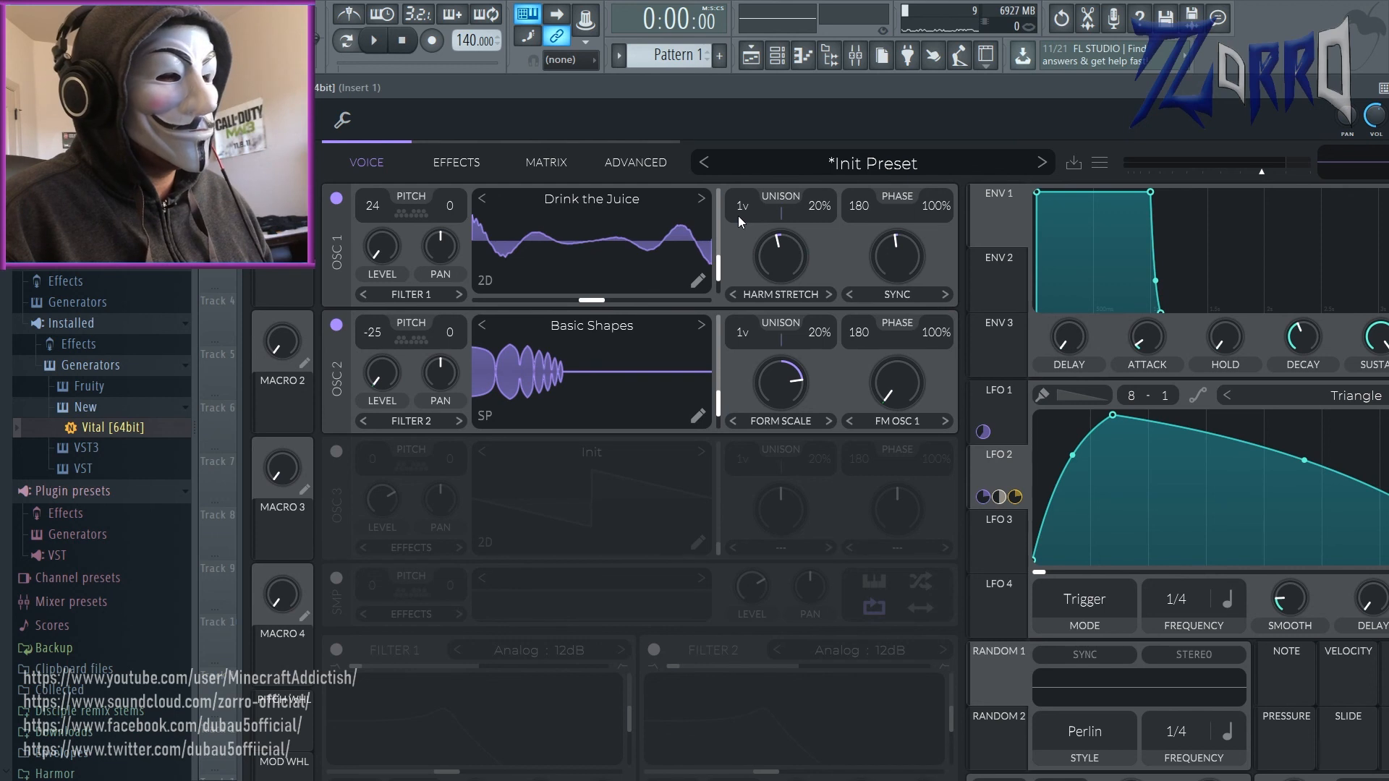
{"action": "left_click_drag", "start_coordinate": [776, 266], "coordinate": [801, 337]}
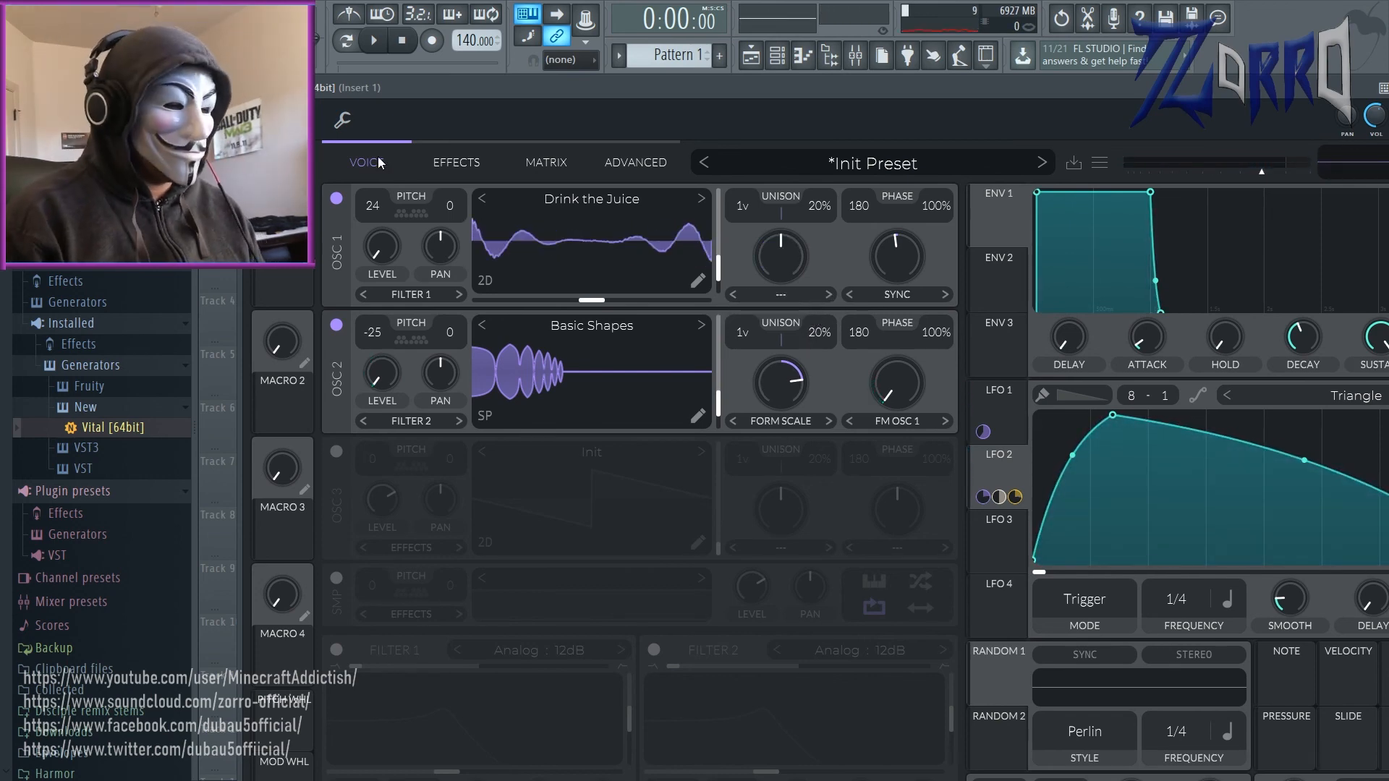
{"action": "key", "text": "super"}
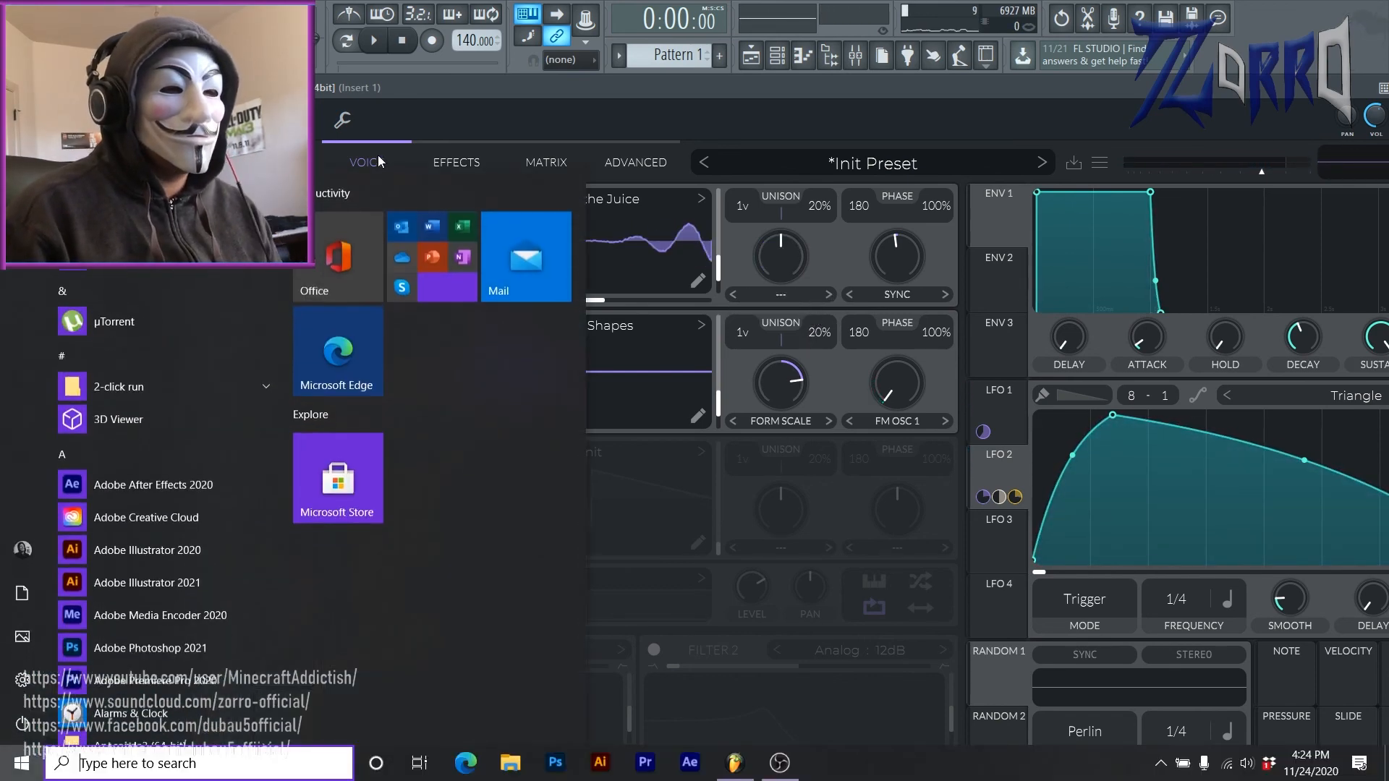
{"action": "left_click", "coordinate": [779, 768]}
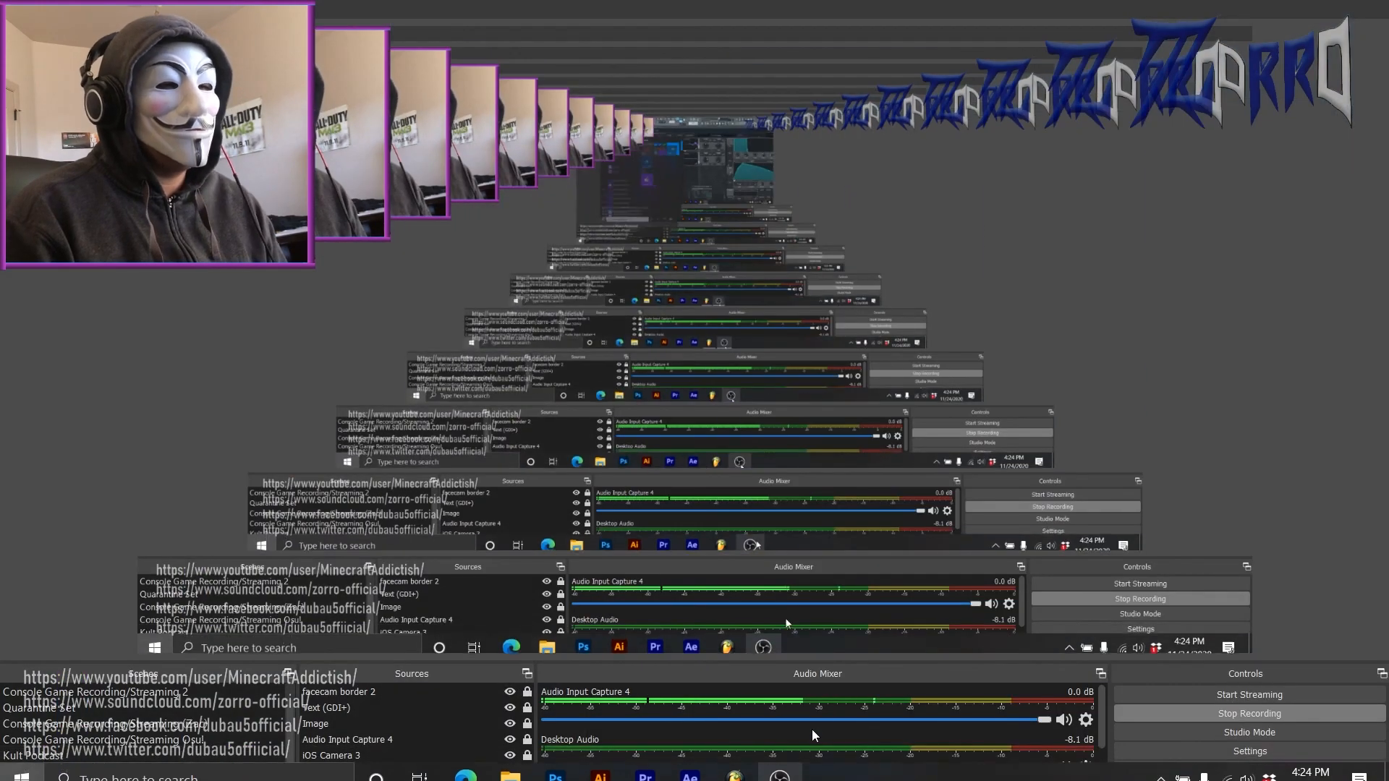